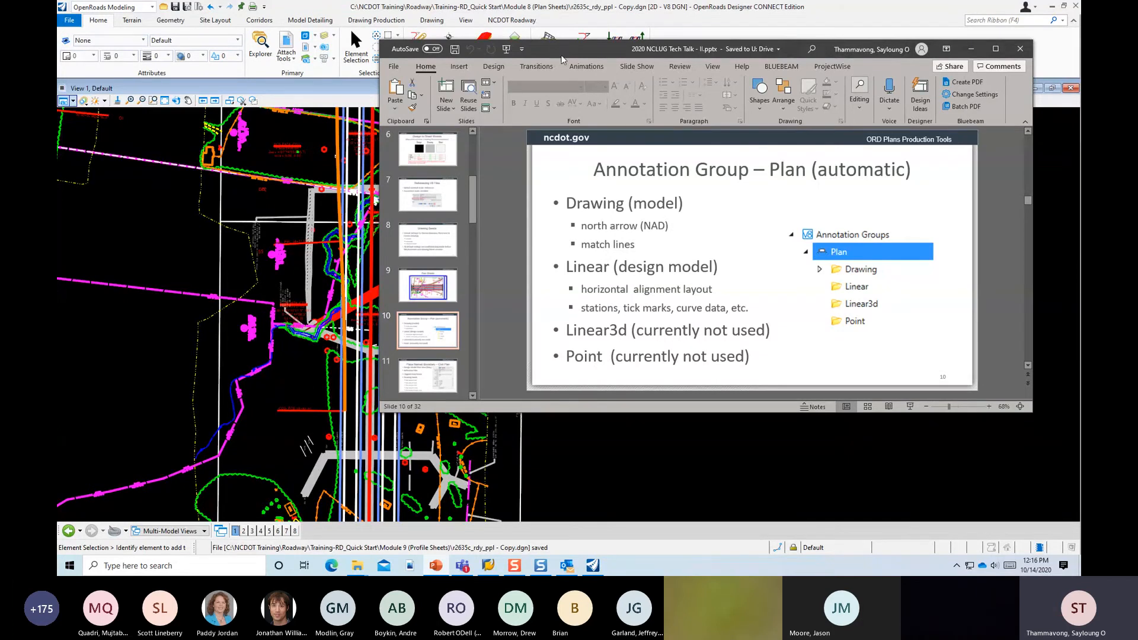
Start placing a civil plan named boundary with the Plan Only 50 Scale drawing seed.
{"action": "left_click_drag", "start_coordinate": [545, 51], "coordinate": [1092, 51]}
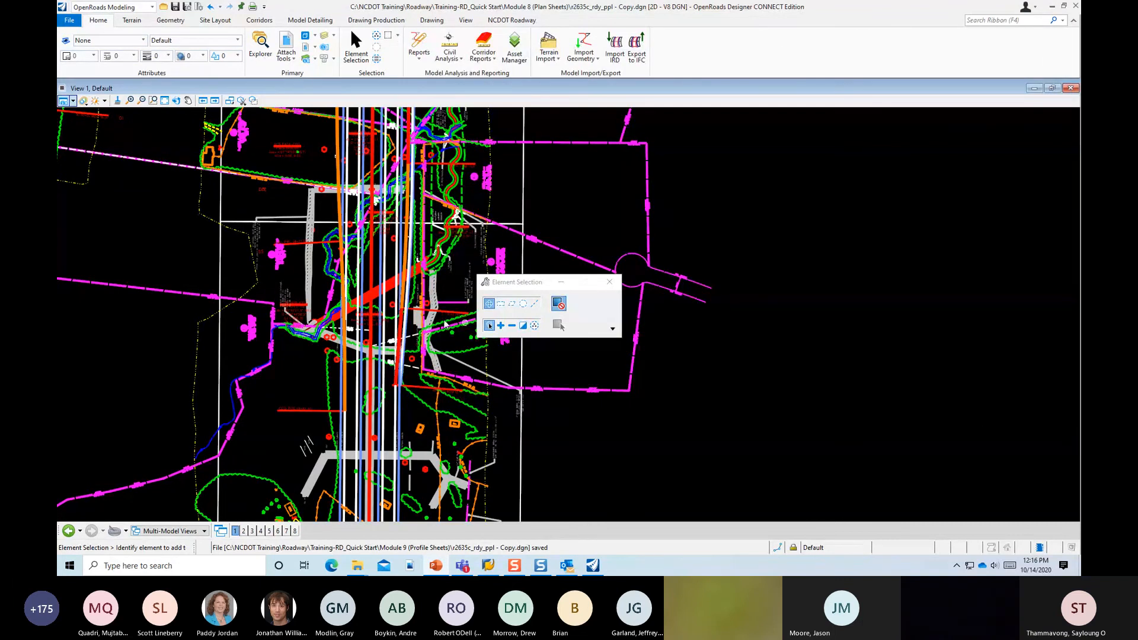
{"action": "scroll", "coordinate": [391, 229], "scroll_direction": "down", "scroll_amount": 7}
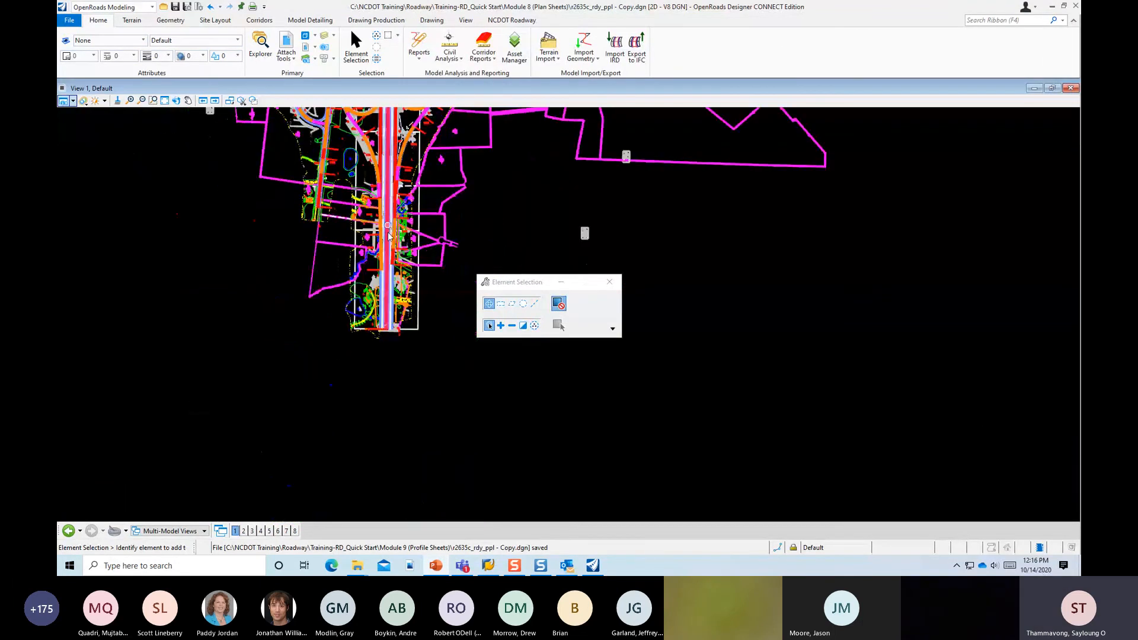
{"action": "scroll", "coordinate": [363, 289], "scroll_direction": "up", "scroll_amount": 4}
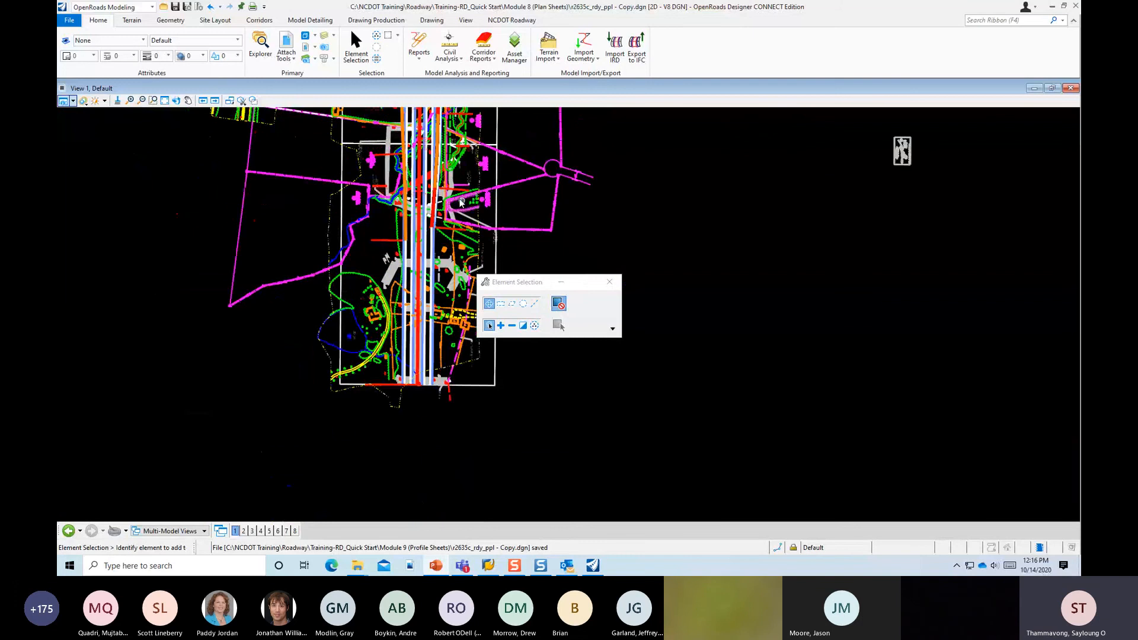
{"action": "scroll", "coordinate": [428, 259], "scroll_direction": "down", "scroll_amount": 3}
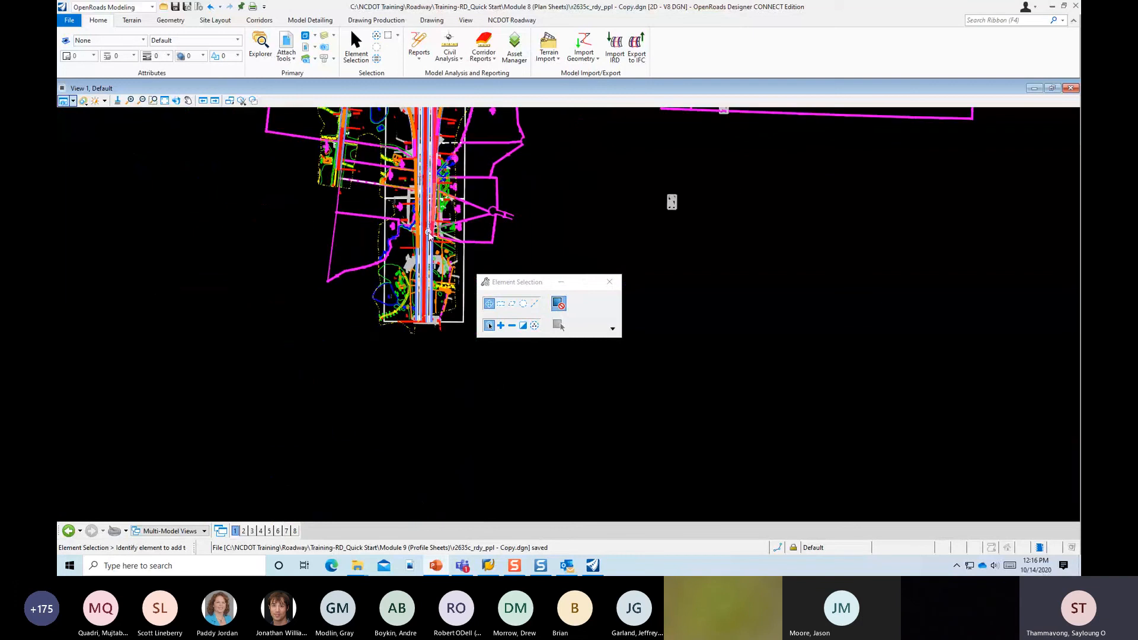
{"action": "scroll", "coordinate": [428, 287], "scroll_direction": "down", "scroll_amount": 2}
{"action": "scroll", "coordinate": [430, 289], "scroll_direction": "down", "scroll_amount": 1}
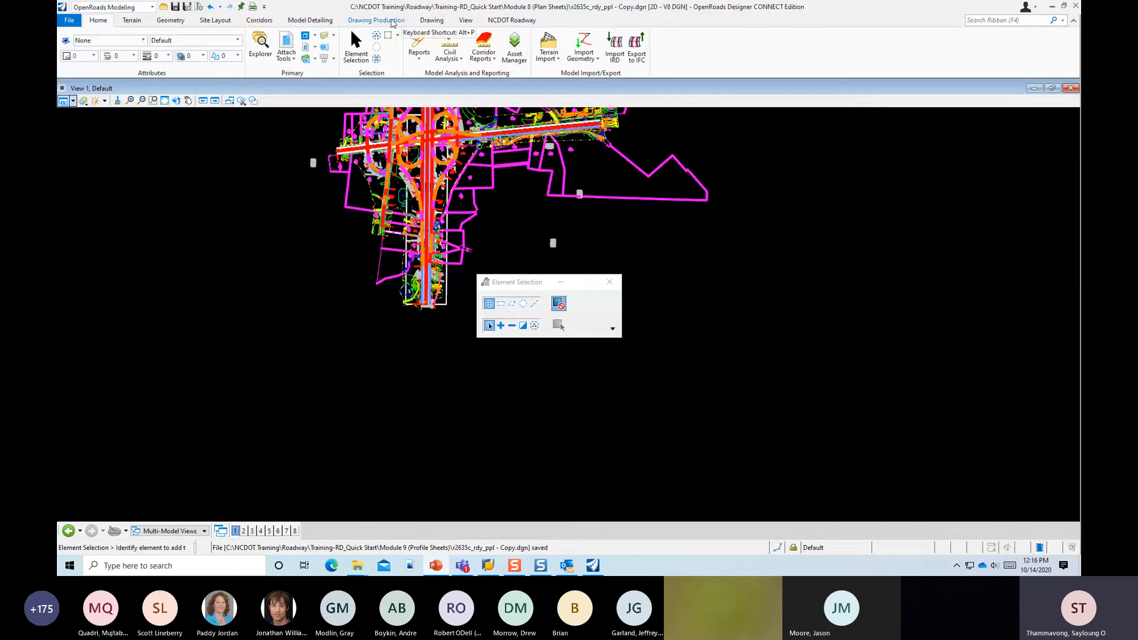
{"action": "left_click", "coordinate": [394, 22]}
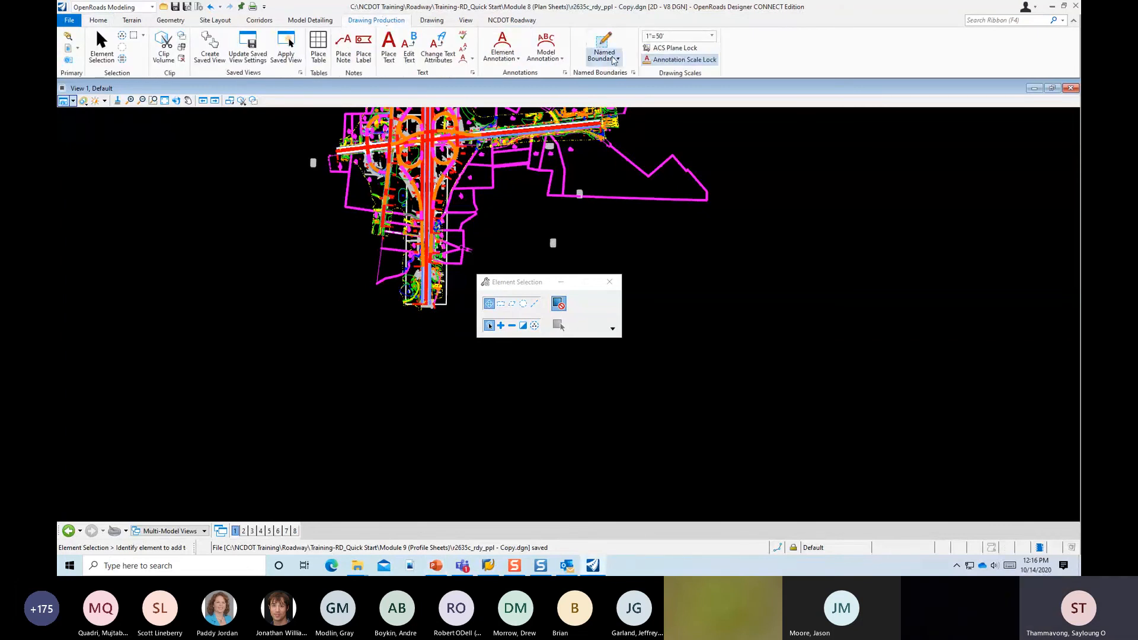
{"action": "left_click", "coordinate": [603, 40]}
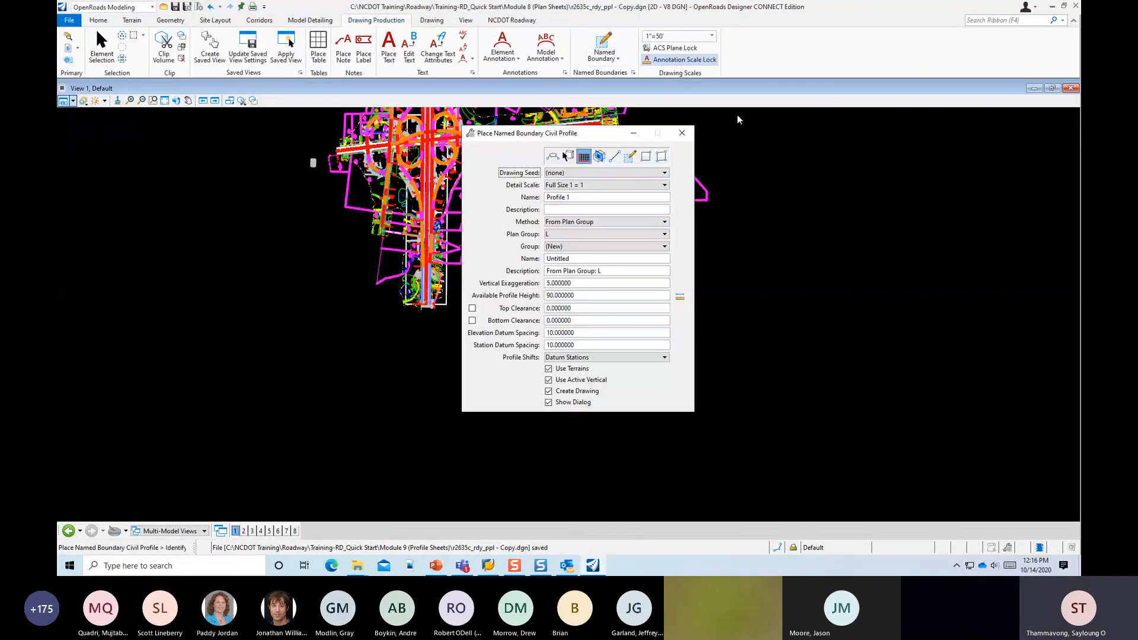
{"action": "left_click", "coordinate": [553, 158]}
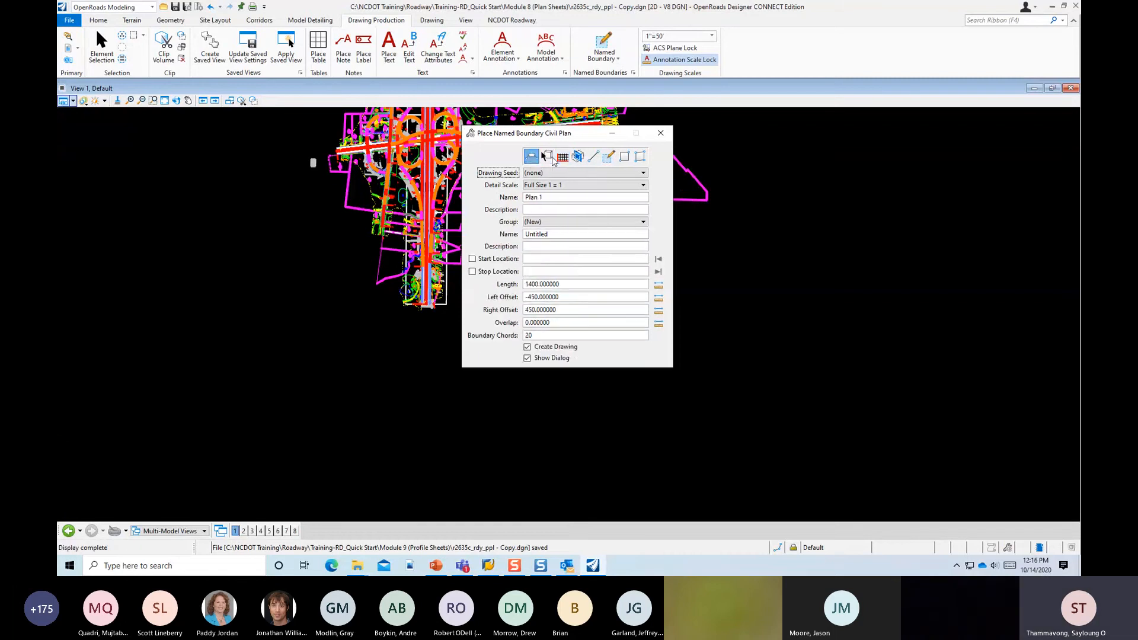
{"action": "left_click", "coordinate": [584, 172]}
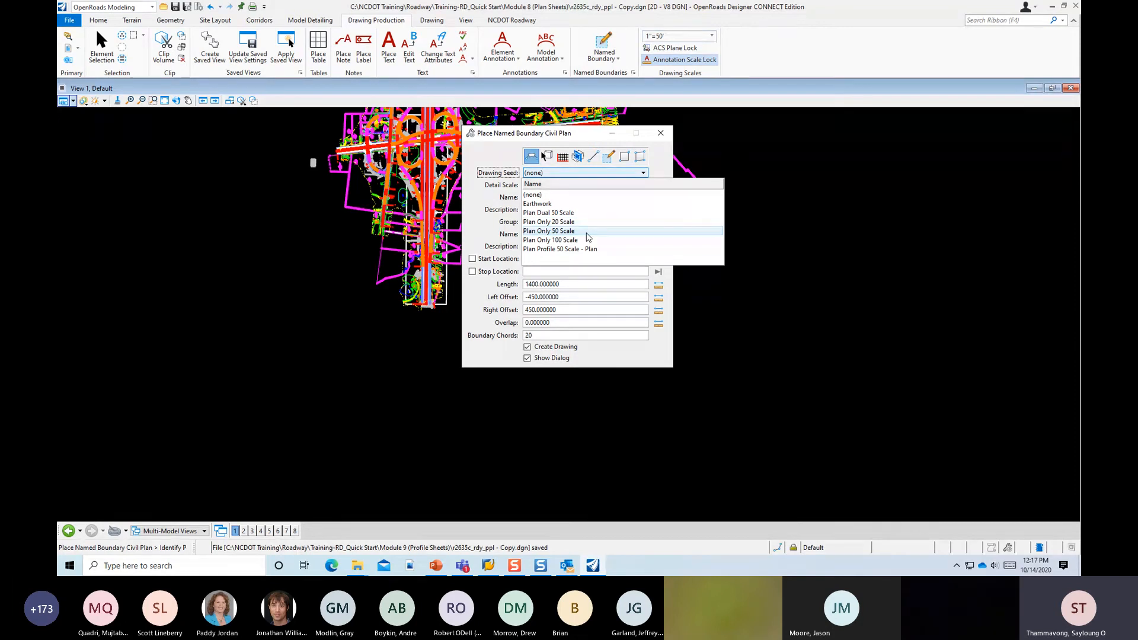
{"action": "left_click", "coordinate": [589, 237]}
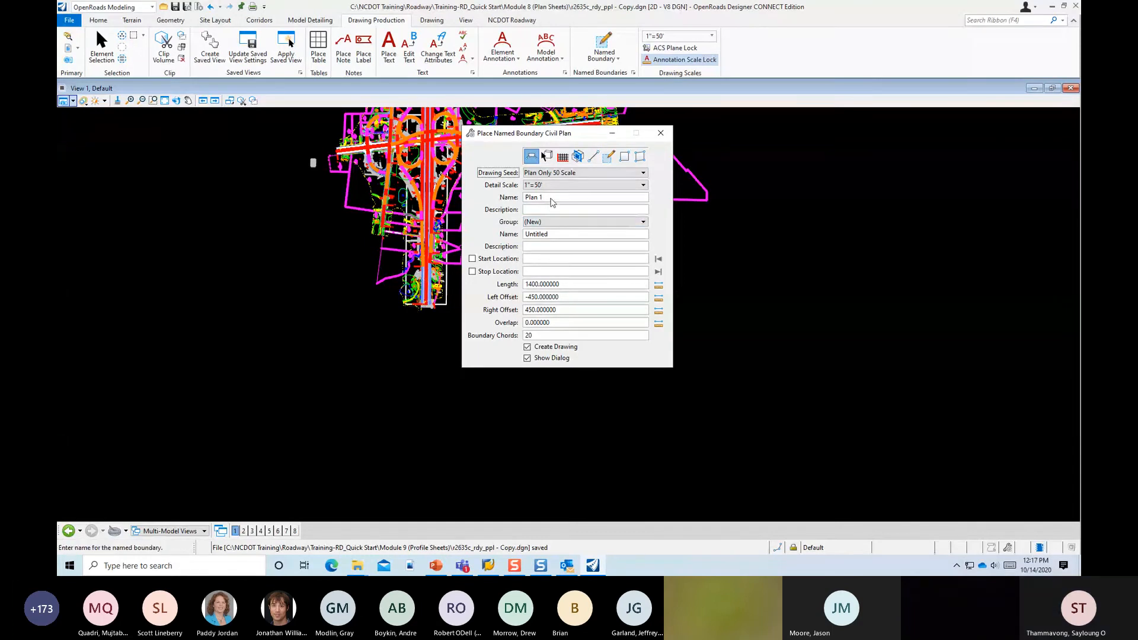
Place plan named boundaries along the L alignment from station 305+00.00 to about 380+56.63.
{"action": "scroll", "coordinate": [427, 330], "scroll_direction": "up", "scroll_amount": 4}
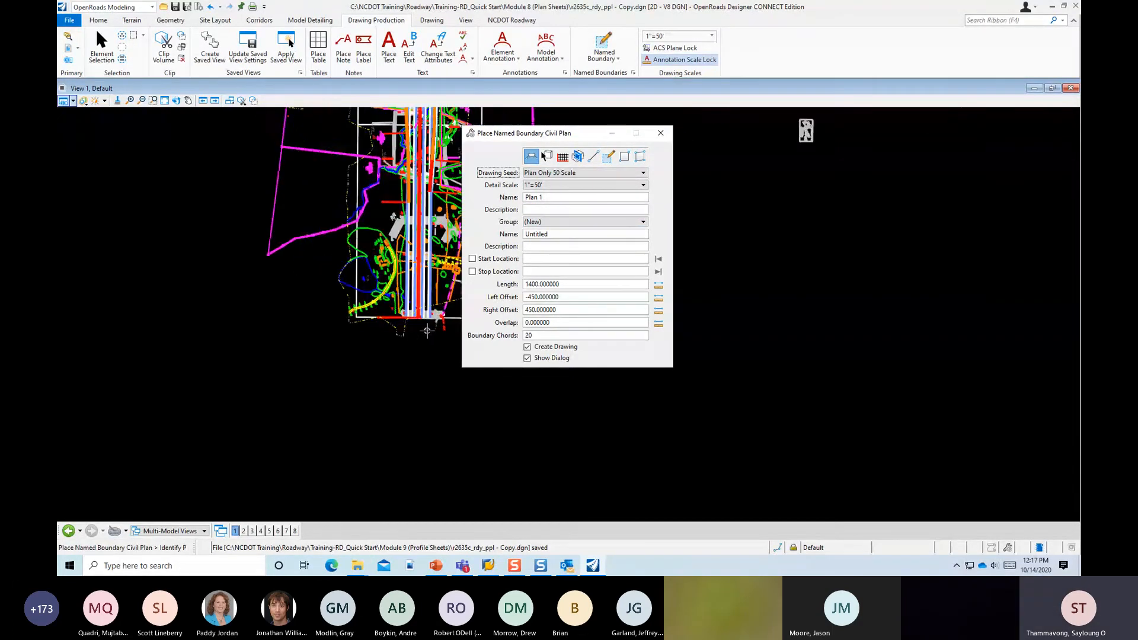
{"action": "scroll", "coordinate": [427, 331], "scroll_direction": "up", "scroll_amount": 6}
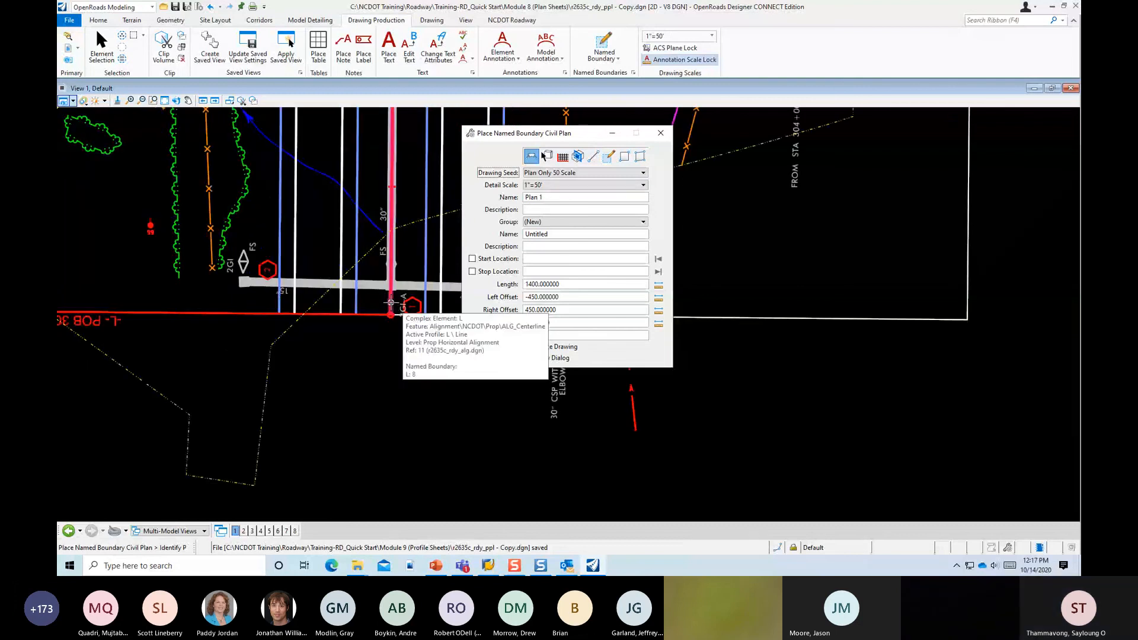
{"action": "left_click", "coordinate": [391, 303]}
{"action": "scroll", "coordinate": [301, 335], "scroll_direction": "down", "scroll_amount": 6}
{"action": "scroll", "coordinate": [300, 336], "scroll_direction": "down", "scroll_amount": 5}
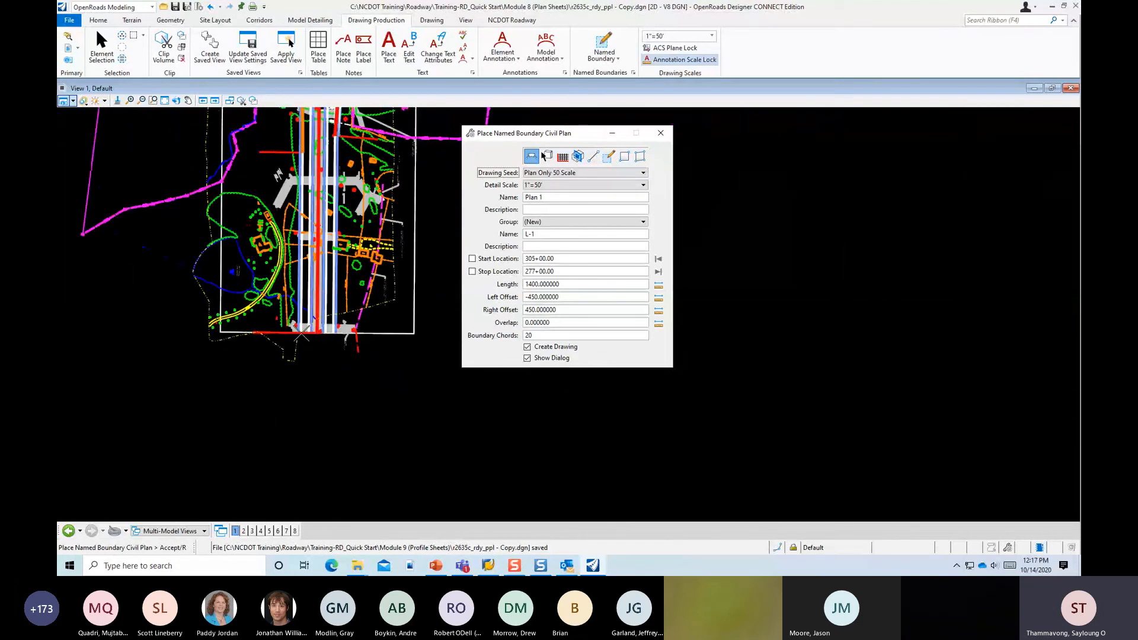
{"action": "left_click", "coordinate": [354, 423]}
{"action": "scroll", "coordinate": [381, 325], "scroll_direction": "down", "scroll_amount": 3}
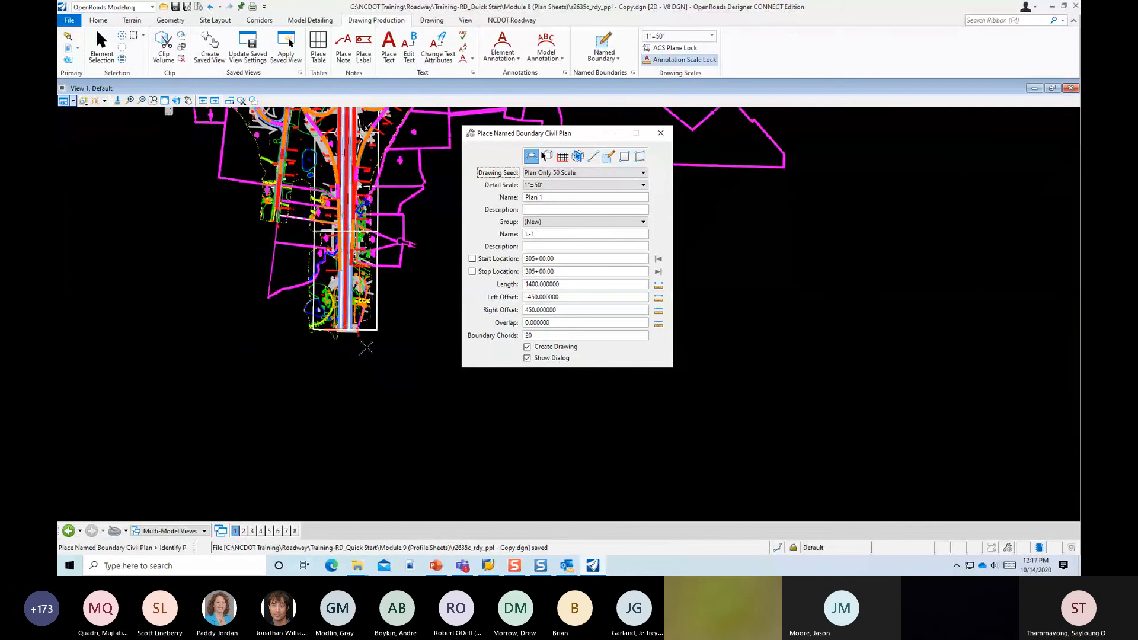
{"action": "scroll", "coordinate": [414, 173], "scroll_direction": "down", "scroll_amount": 3}
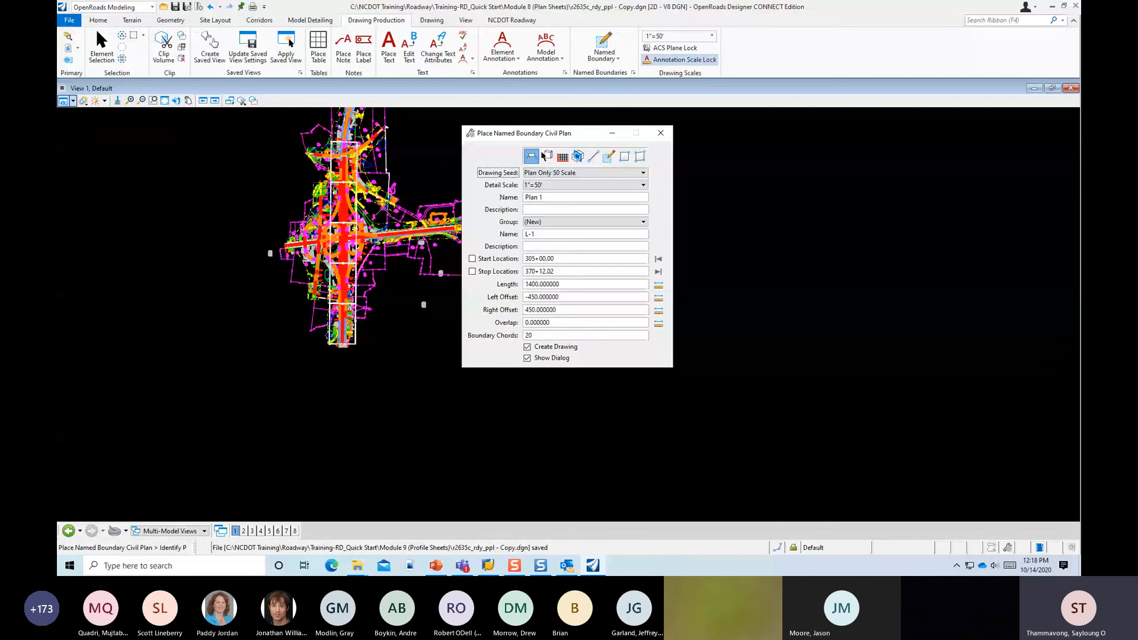
{"action": "left_click", "coordinate": [409, 137]}
{"action": "left_click", "coordinate": [428, 178]}
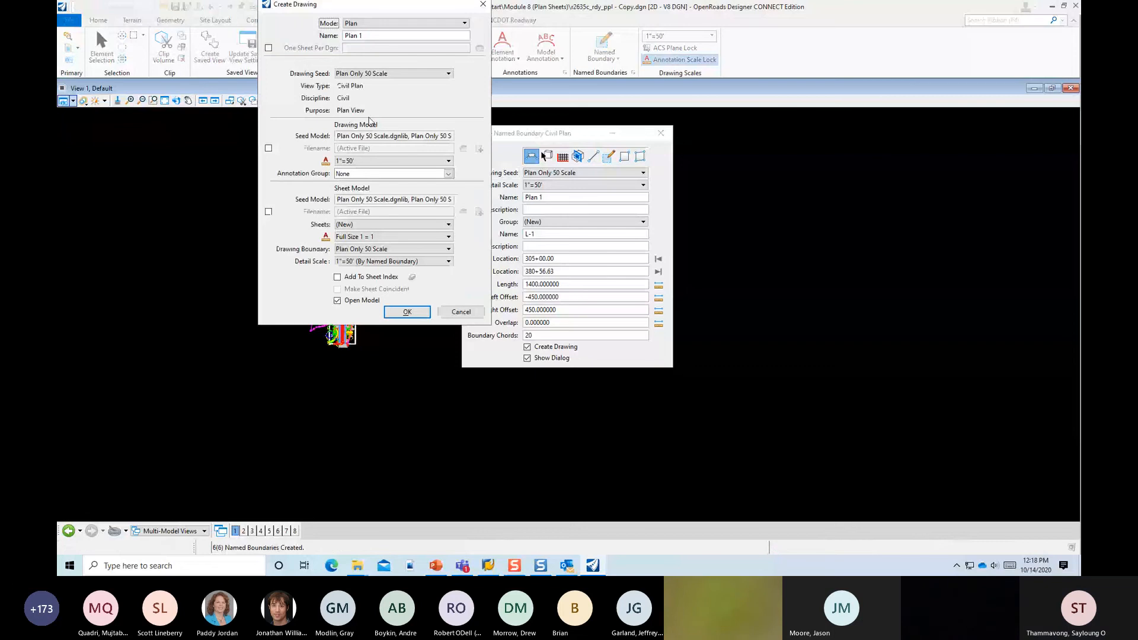
Set the drawing model's annotation group to NC_ Plan Annotation NAD 83 86 for the new plan drawing.
{"action": "mouse_move", "coordinate": [362, 11]}
{"action": "left_mouse_down"}
{"action": "mouse_move", "coordinate": [310, 70]}
{"action": "mouse_move", "coordinate": [322, 126]}
{"action": "left_mouse_up"}
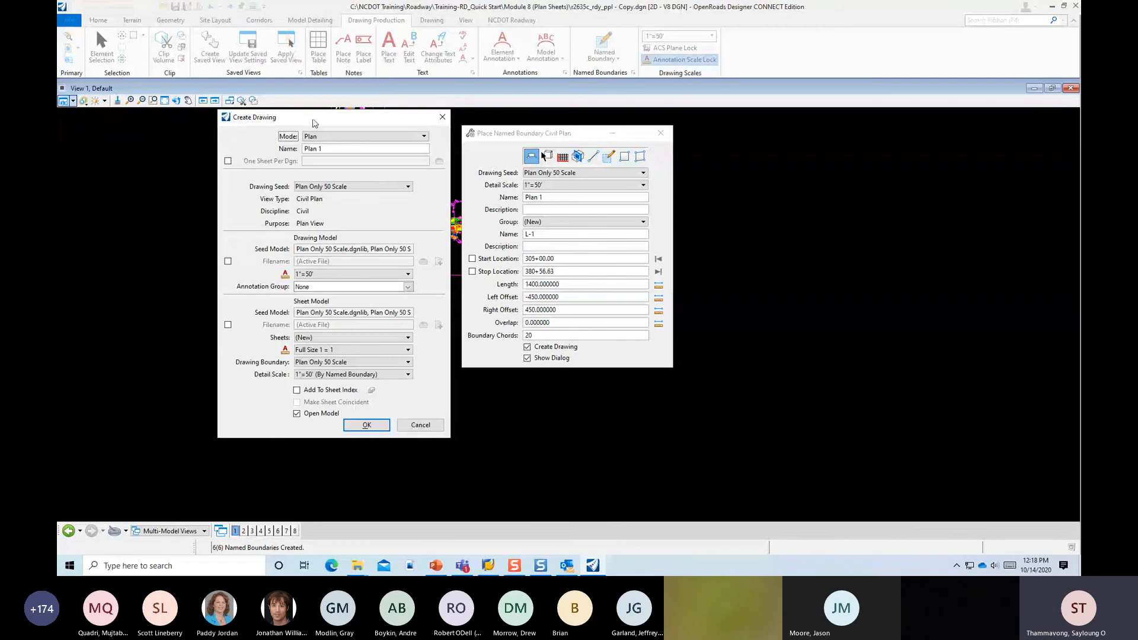
{"action": "left_click_drag", "start_coordinate": [308, 120], "coordinate": [498, 130]}
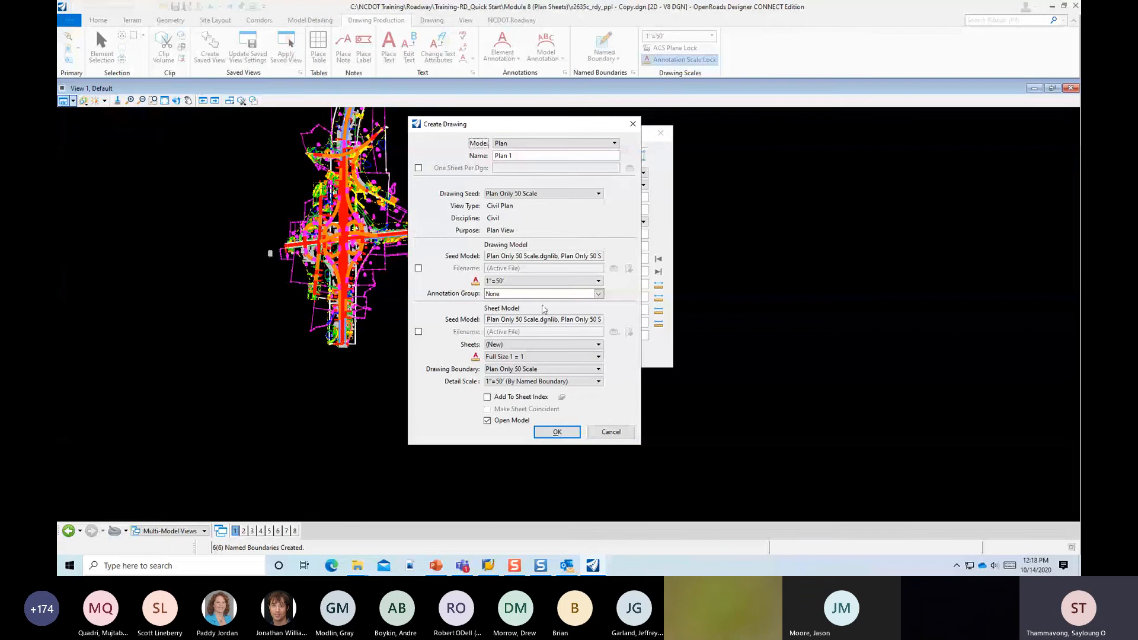
{"action": "left_click", "coordinate": [598, 294]}
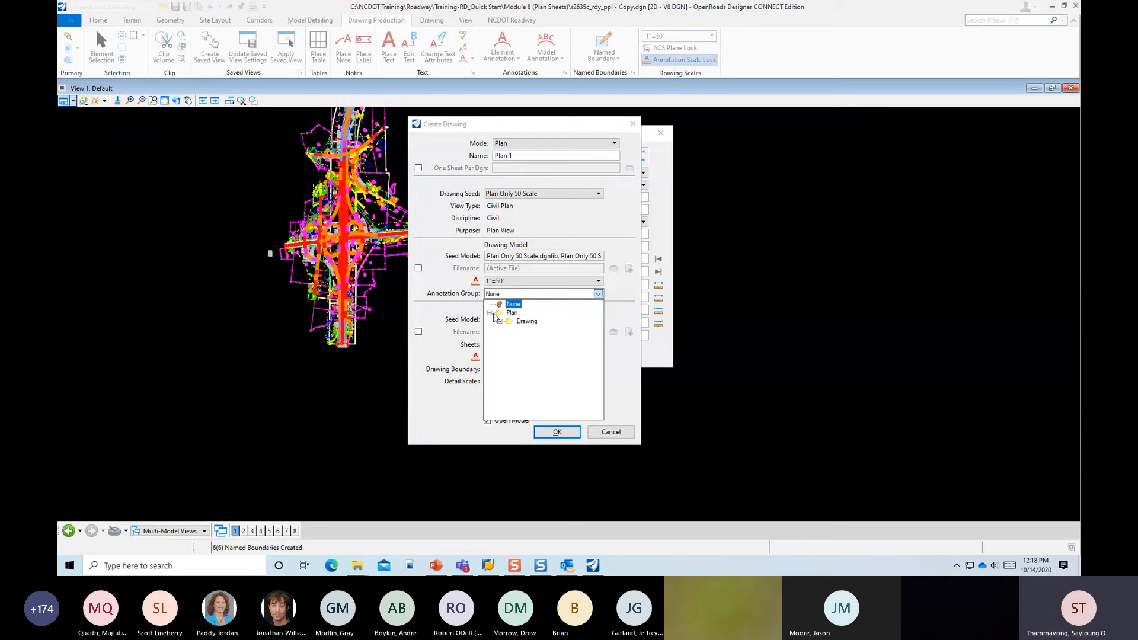
{"action": "left_click", "coordinate": [500, 321]}
{"action": "left_click_drag", "start_coordinate": [523, 417], "coordinate": [541, 419]}
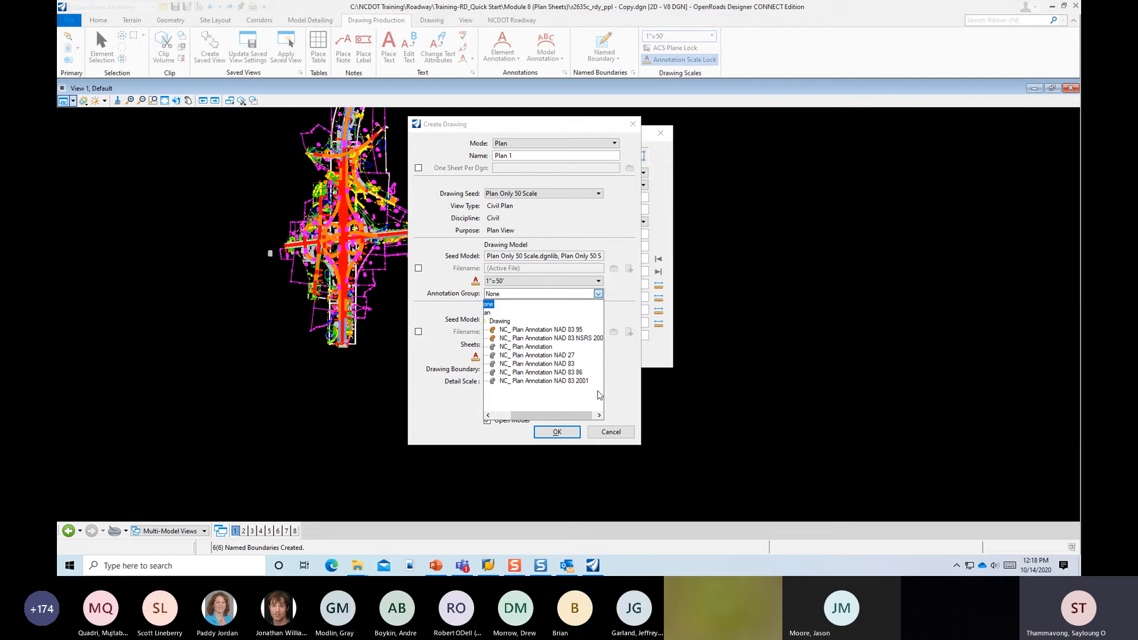
{"action": "left_click", "coordinate": [565, 372]}
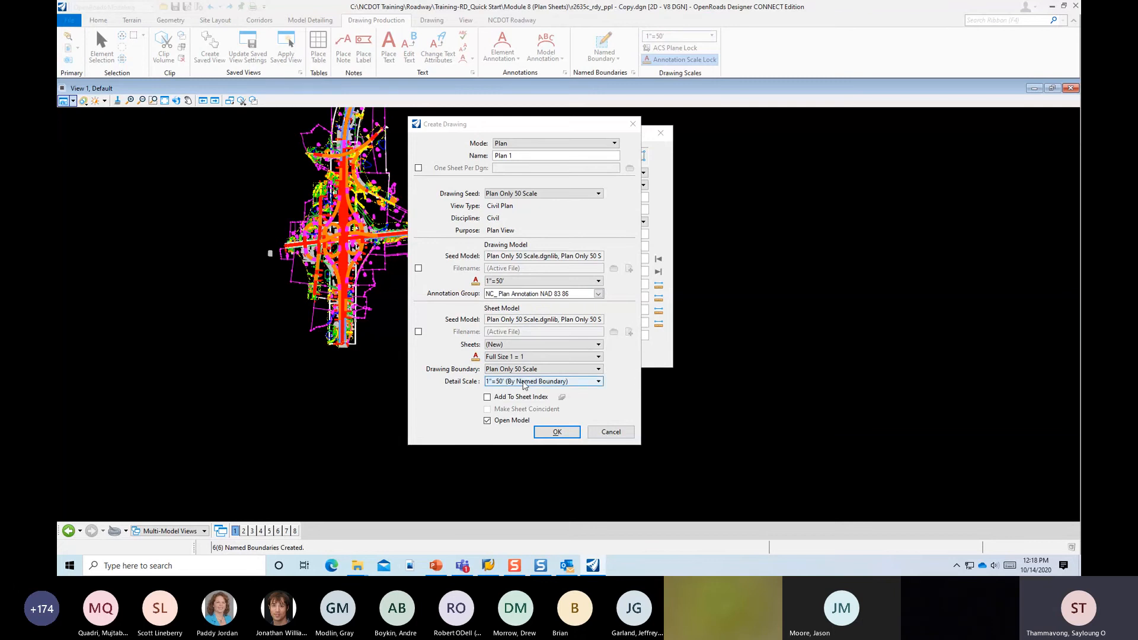
{"action": "mouse_move", "coordinate": [509, 387]}
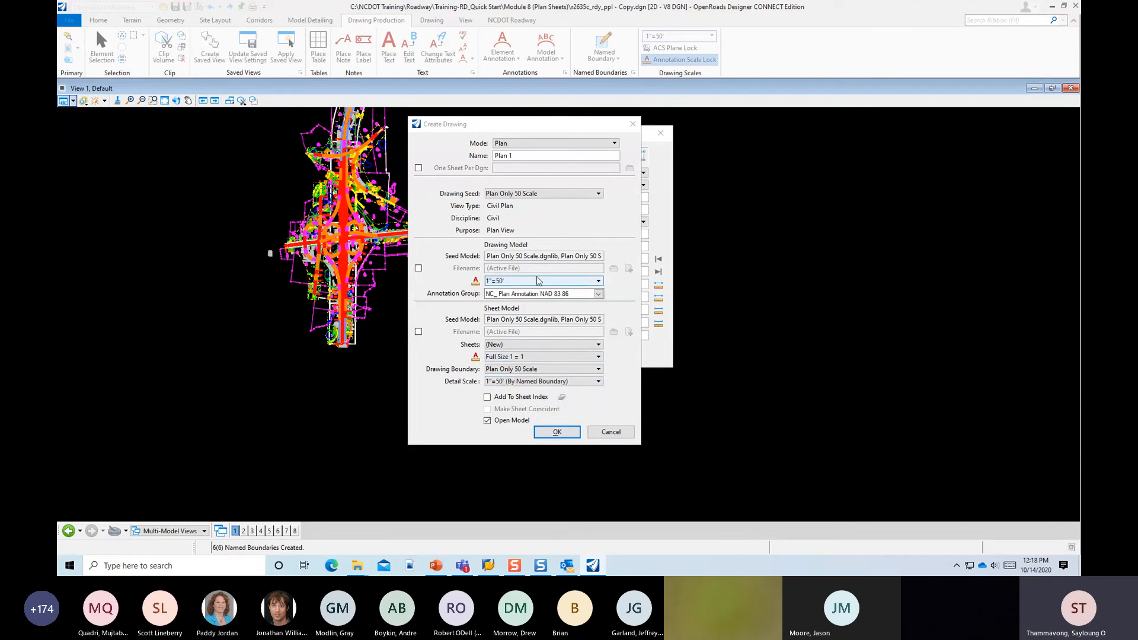
{"action": "mouse_move", "coordinate": [538, 281]}
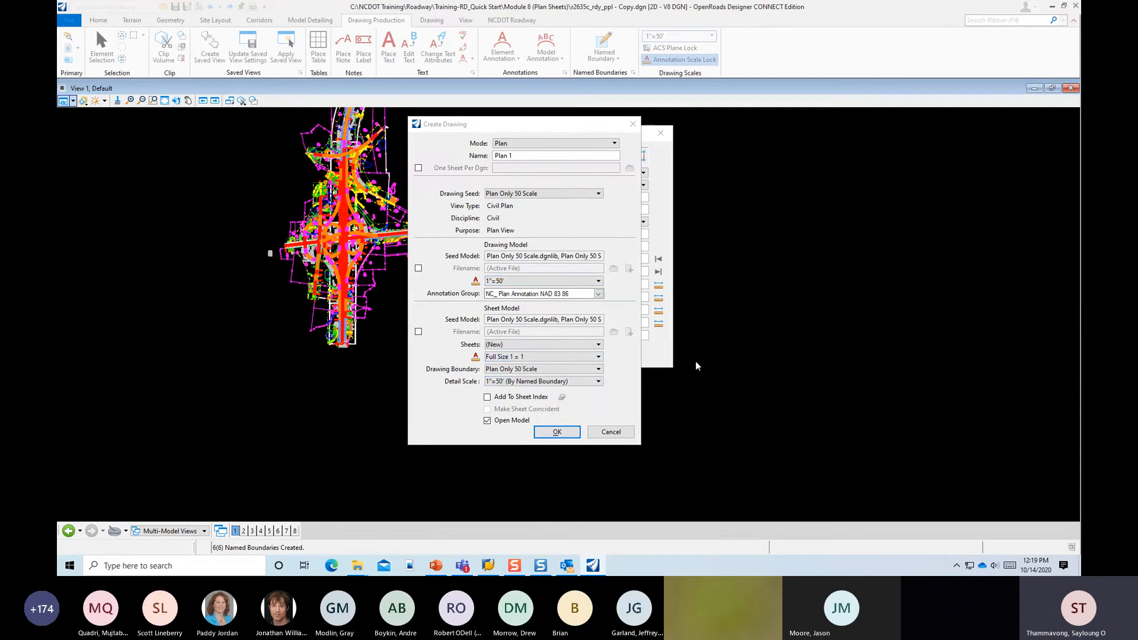
Switch to the PowerPoint presentation, enlarge it and go to slide 12 on Create Drawing – Civil Plan.
{"action": "mouse_move", "coordinate": [1080, 41]}
{"action": "left_mouse_down"}
{"action": "mouse_move", "coordinate": [597, 42]}
{"action": "mouse_move", "coordinate": [457, 75]}
{"action": "left_mouse_up"}
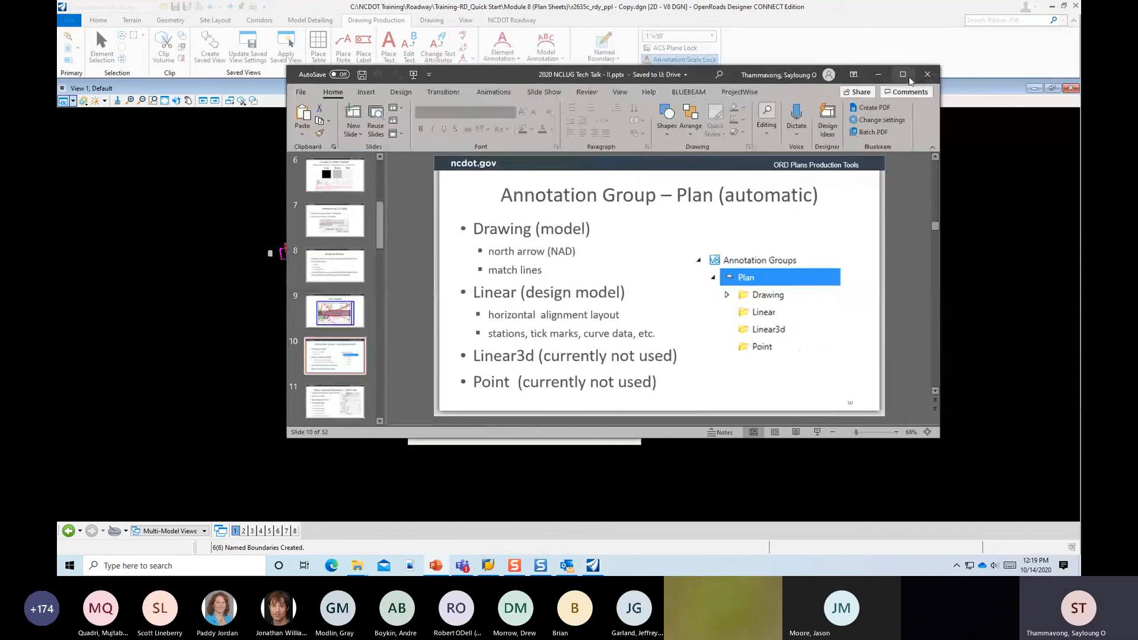
{"action": "left_click", "coordinate": [903, 74]}
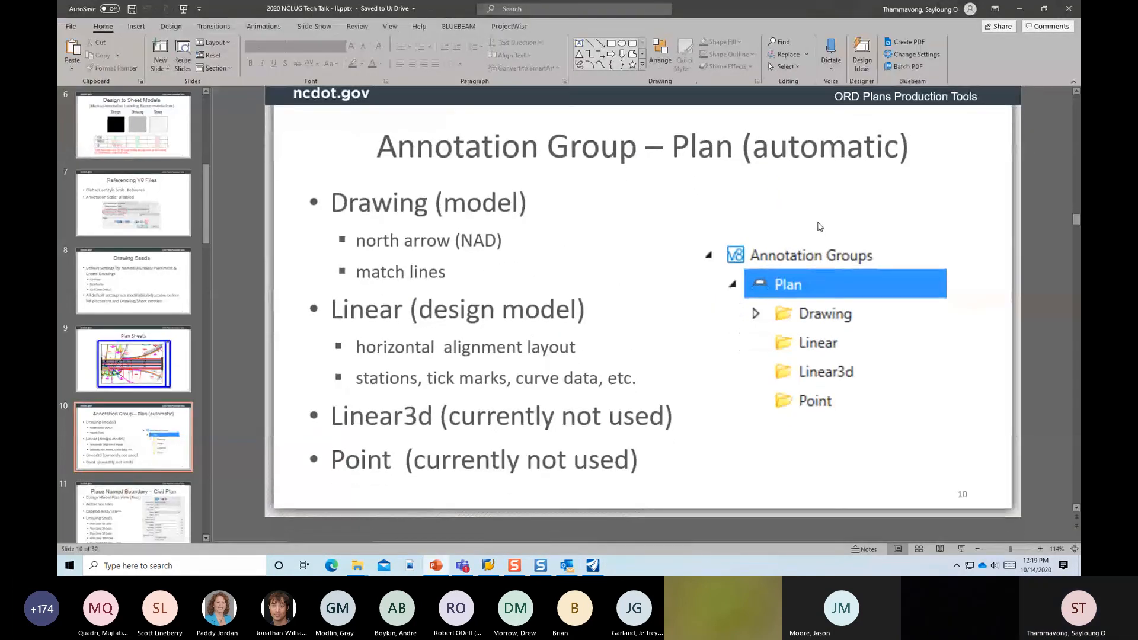
{"action": "scroll", "coordinate": [819, 225], "scroll_direction": "down", "scroll_amount": 3}
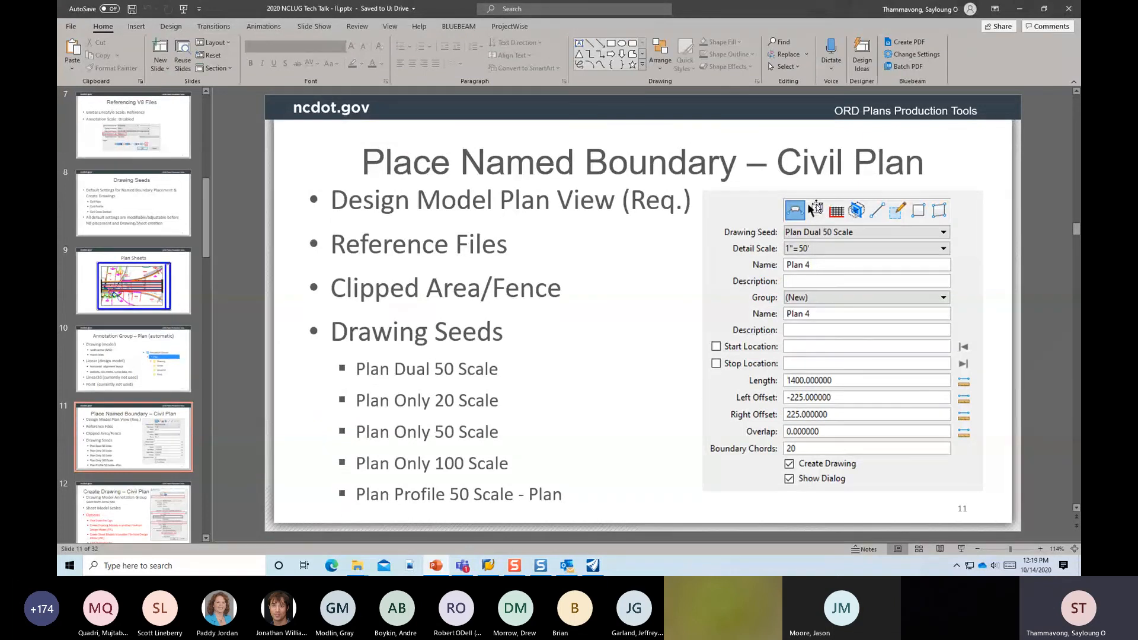
{"action": "key", "text": "Page_Down"}
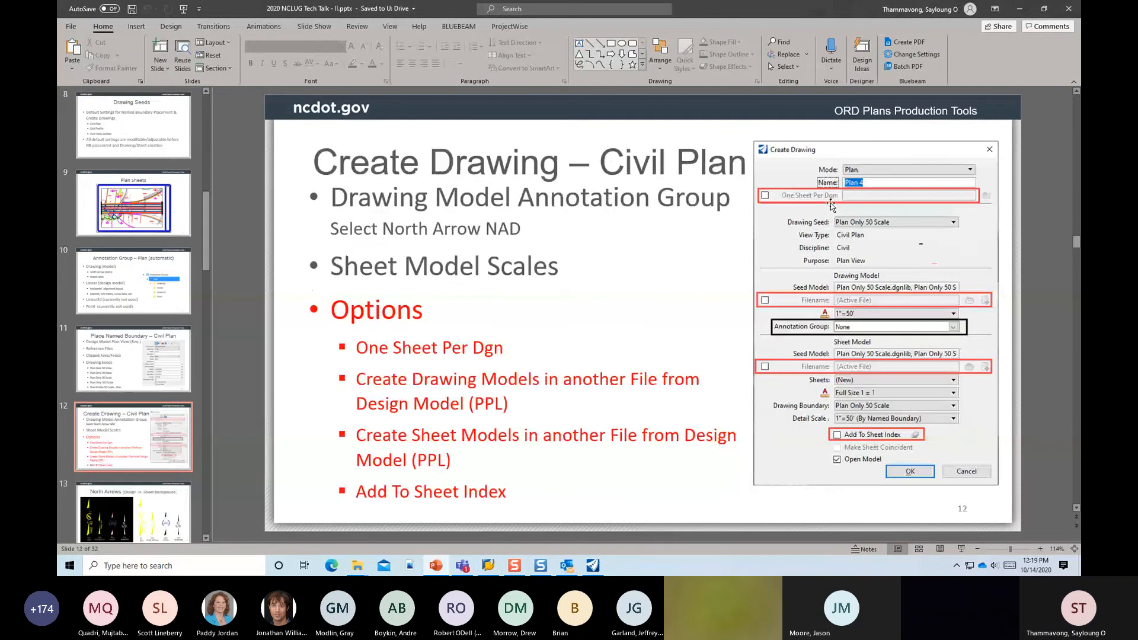
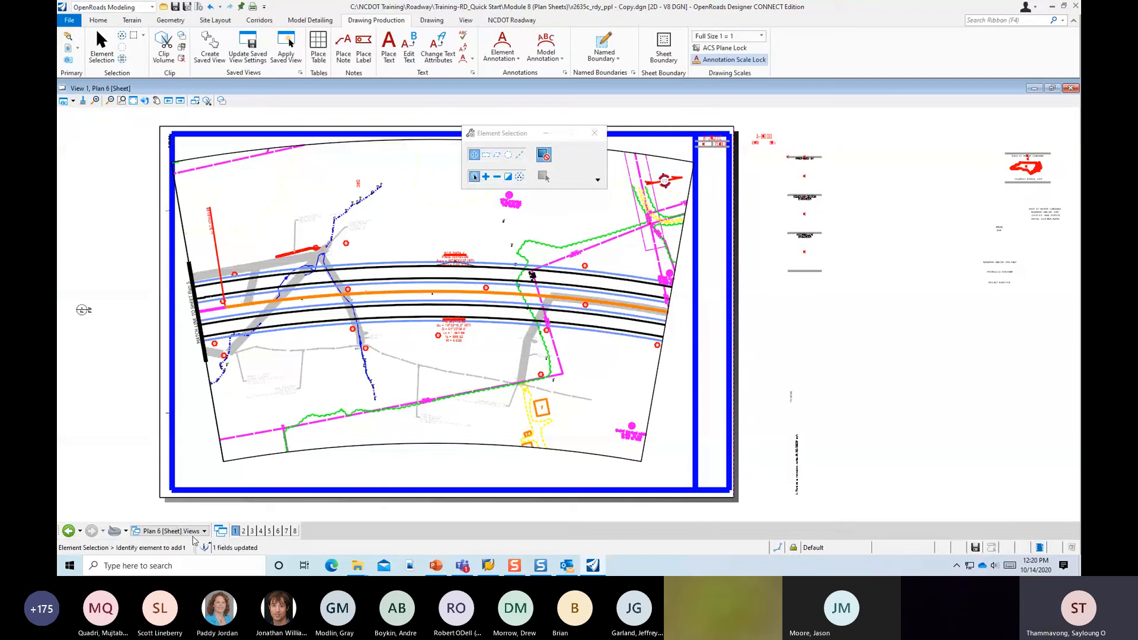
Open the 5 [Sheet] views and examine the match line label at the sheet's right-hand boundary.
{"action": "left_click", "coordinate": [193, 532]}
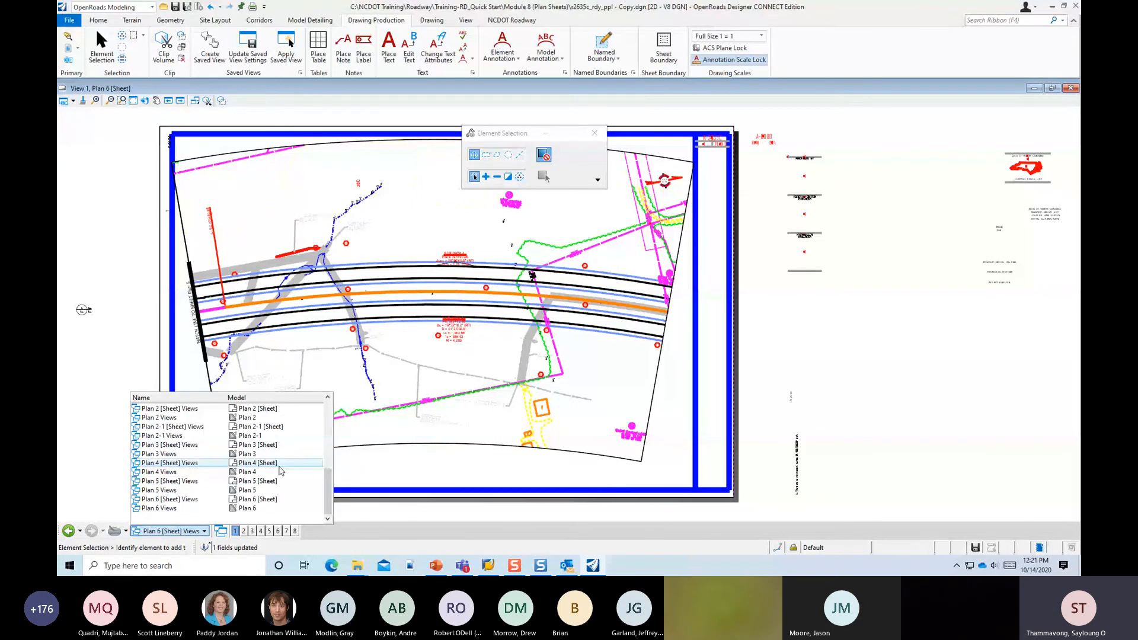
{"action": "scroll", "coordinate": [281, 472], "scroll_direction": "up", "scroll_amount": 6}
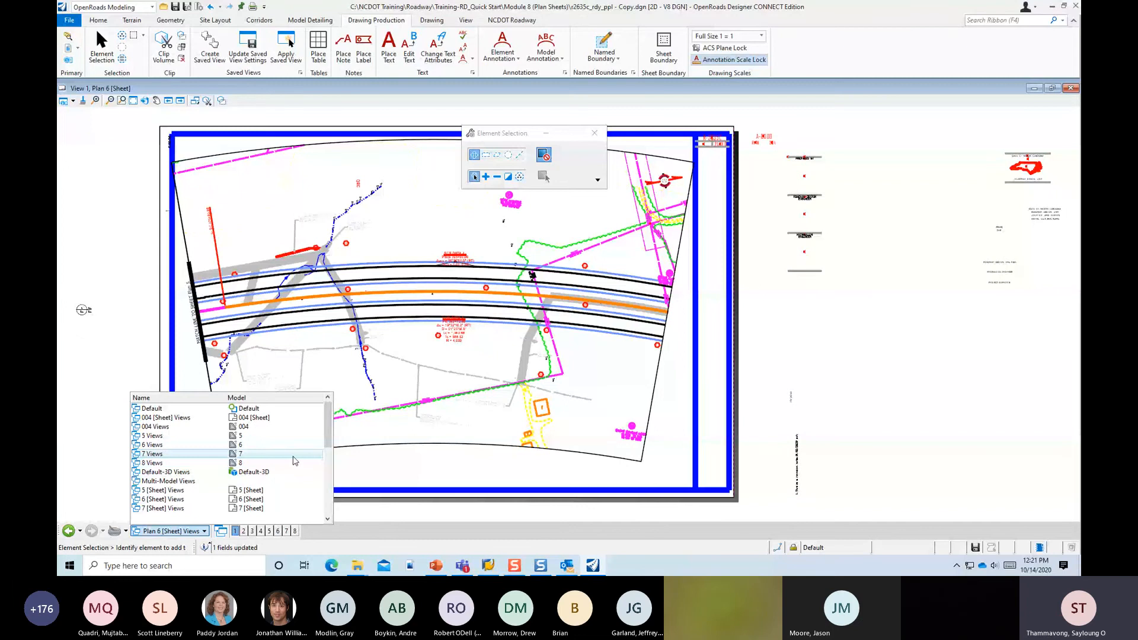
{"action": "scroll", "coordinate": [295, 462], "scroll_direction": "down", "scroll_amount": 3}
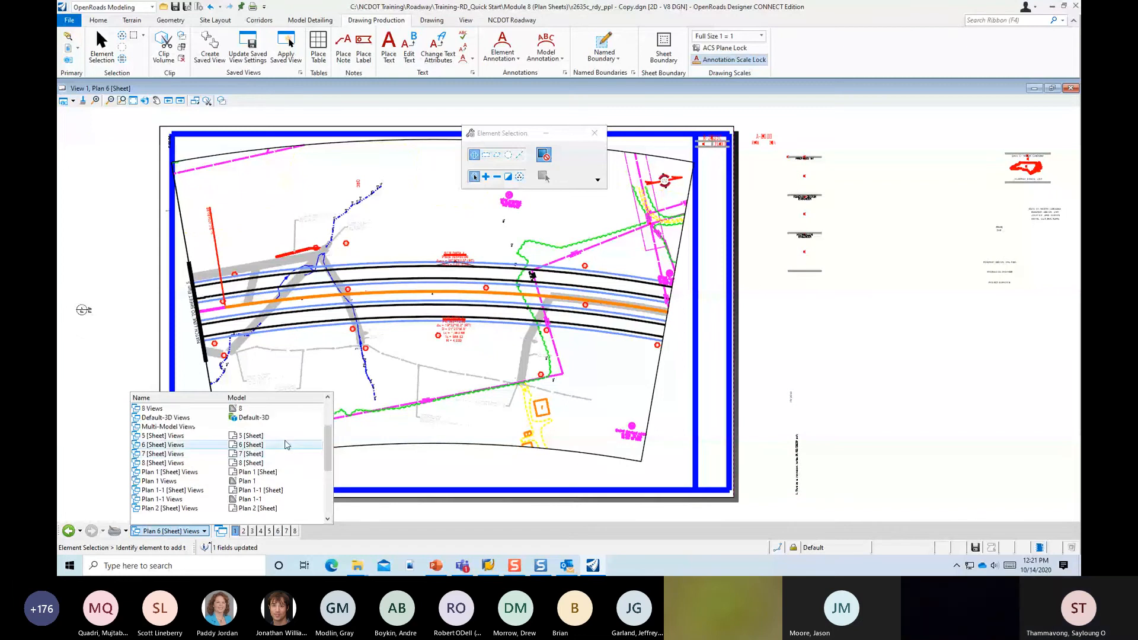
{"action": "left_click", "coordinate": [285, 437]}
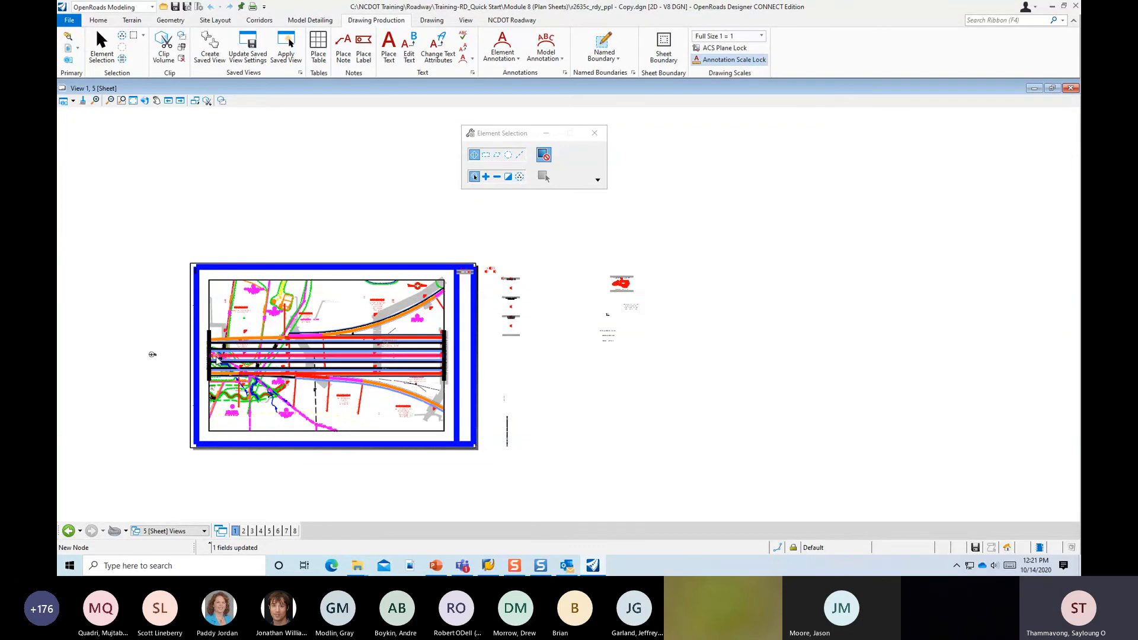
{"action": "scroll", "coordinate": [218, 358], "scroll_direction": "up", "scroll_amount": 2}
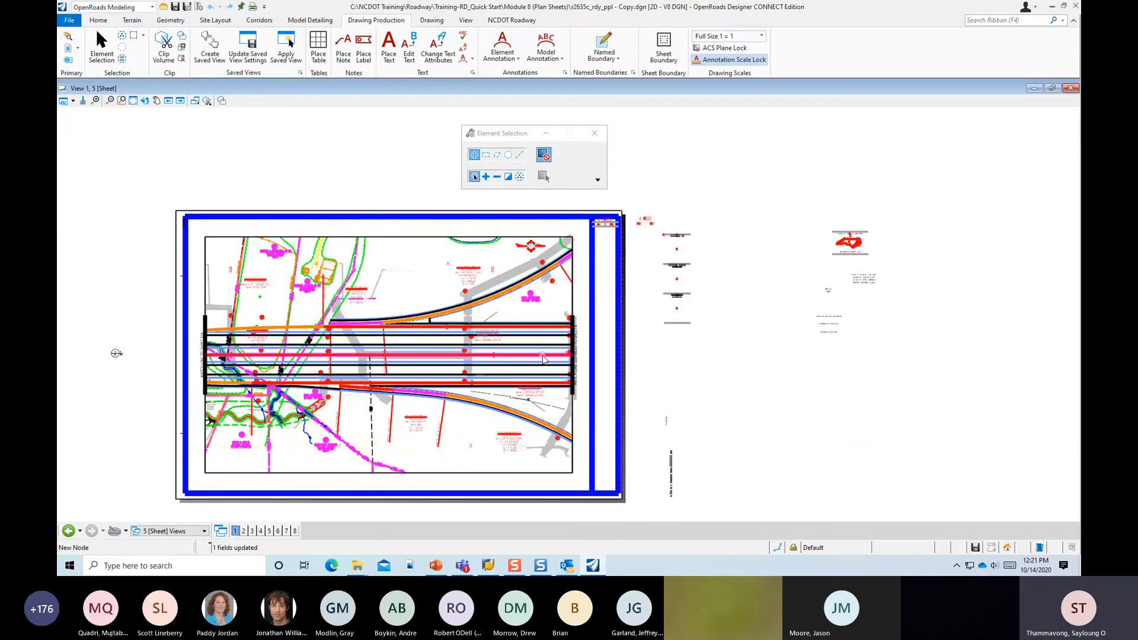
{"action": "scroll", "coordinate": [544, 355], "scroll_direction": "up", "scroll_amount": 1}
{"action": "scroll", "coordinate": [575, 336], "scroll_direction": "up", "scroll_amount": 4}
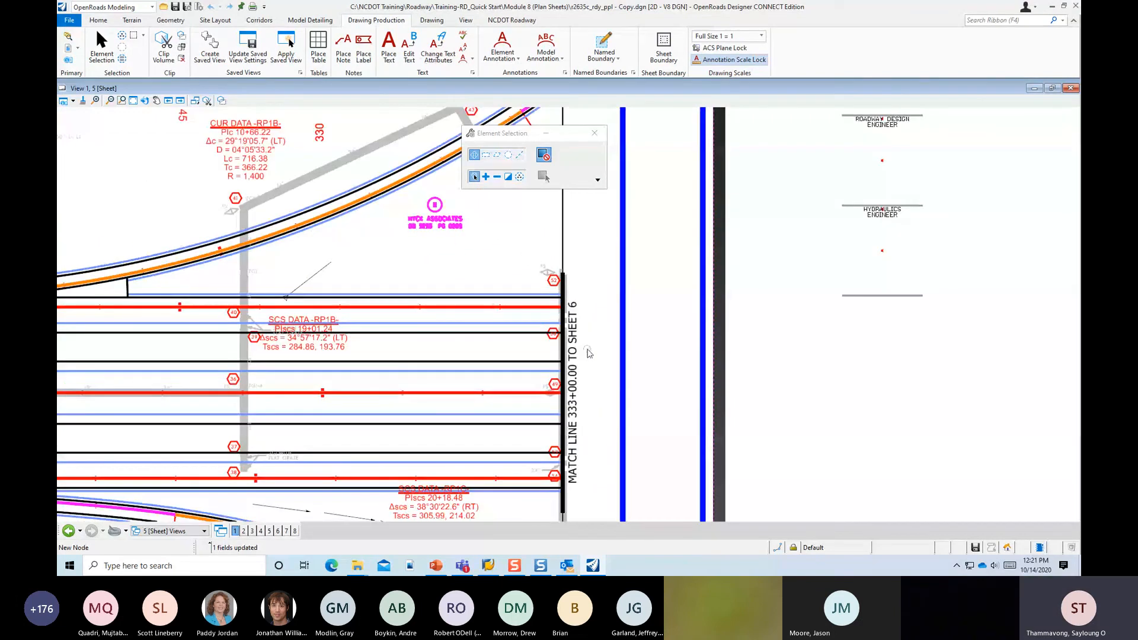
{"action": "scroll", "coordinate": [595, 327], "scroll_direction": "down", "scroll_amount": 1}
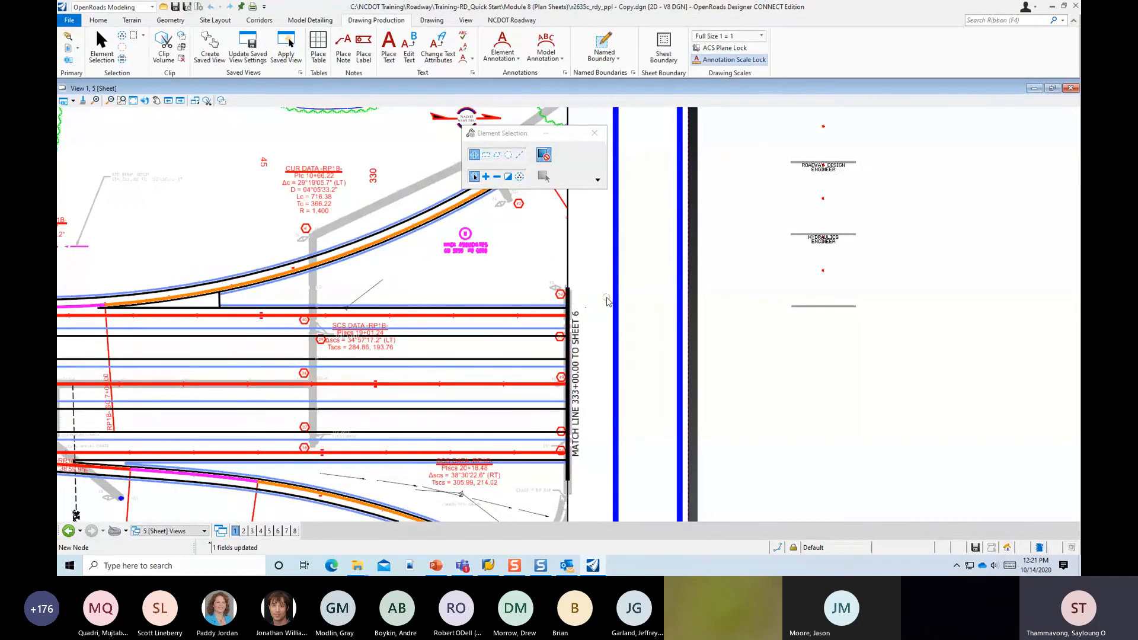
Examine the north arrow near the upper right corner of the plan on sheet 5.
{"action": "scroll", "coordinate": [608, 301], "scroll_direction": "down", "scroll_amount": 5}
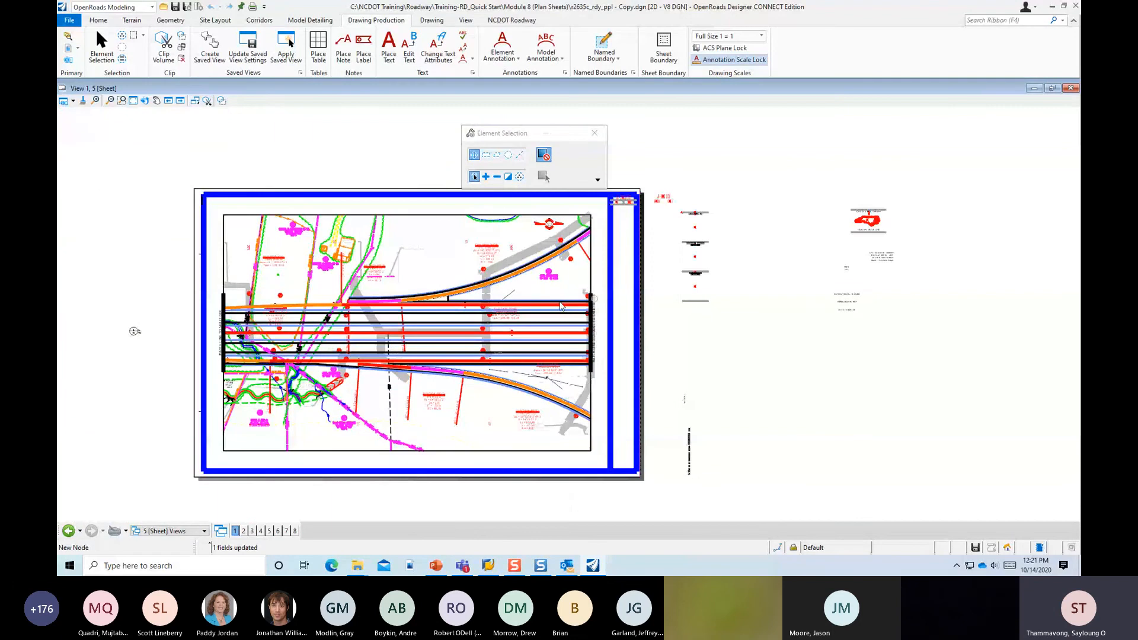
{"action": "scroll", "coordinate": [542, 237], "scroll_direction": "up", "scroll_amount": 5}
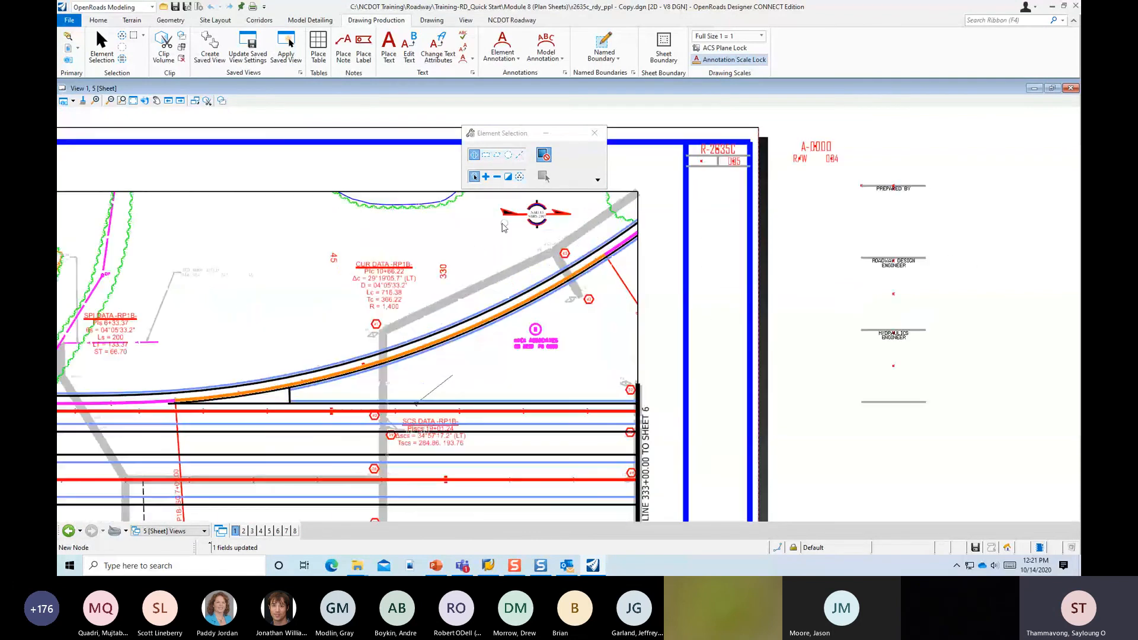
{"action": "scroll", "coordinate": [551, 212], "scroll_direction": "up", "scroll_amount": 1}
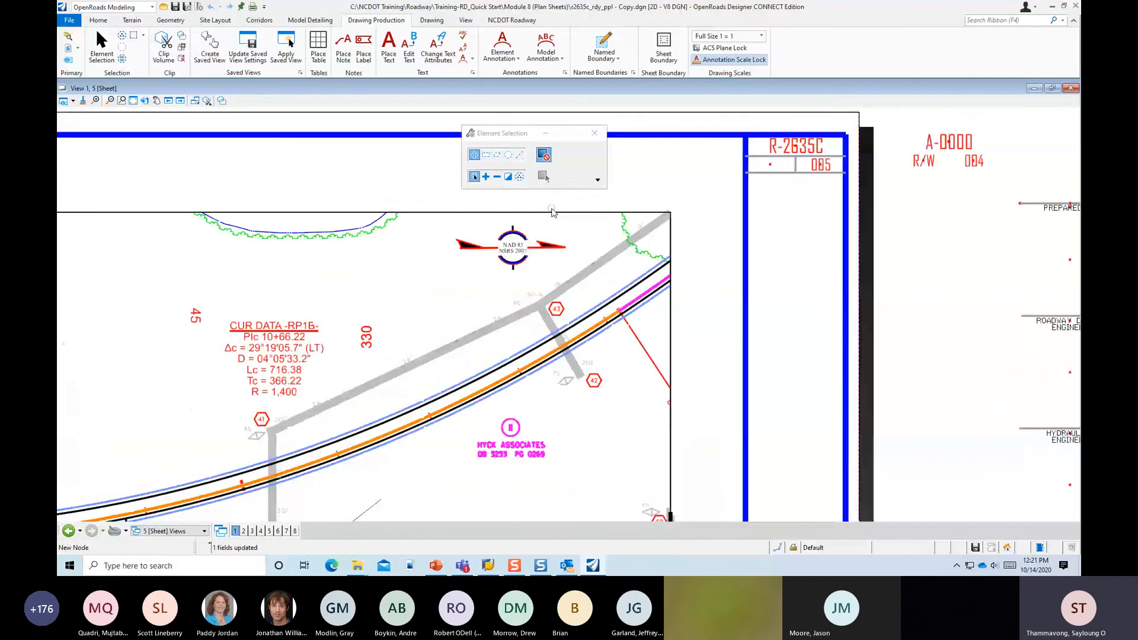
{"action": "scroll", "coordinate": [552, 212], "scroll_direction": "up", "scroll_amount": 1}
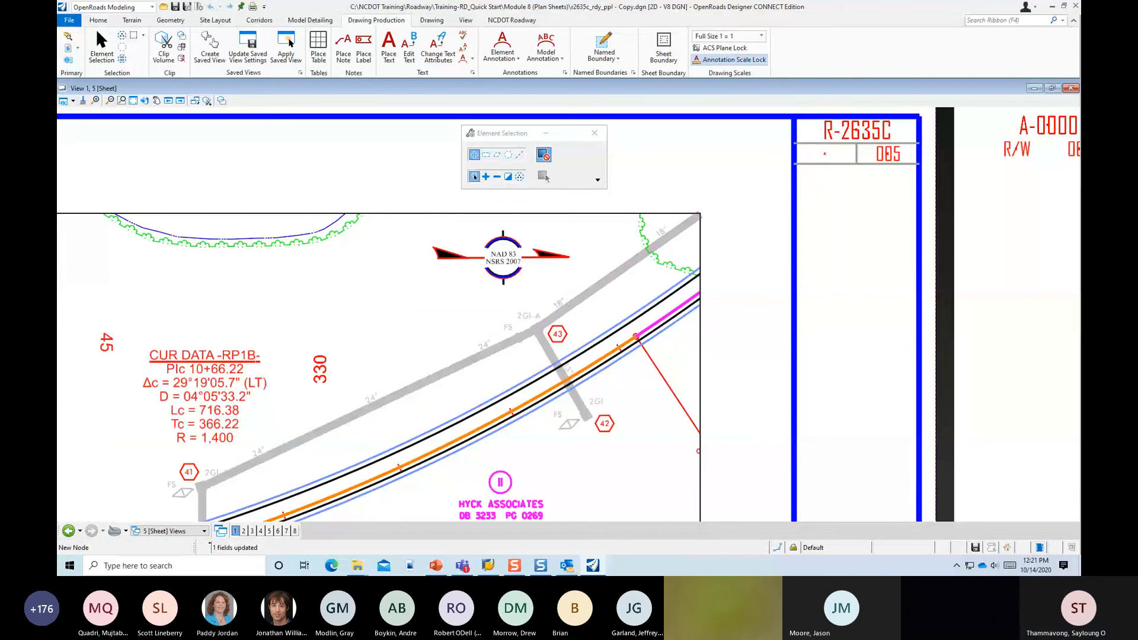
Switch to the PowerPoint presentation, enlarge slide 13 on North Arrows (Design vs. Sheet Background), and return to the sheet in OpenRoads Designer.
{"action": "left_click_drag", "start_coordinate": [1080, 92], "coordinate": [485, 80]}
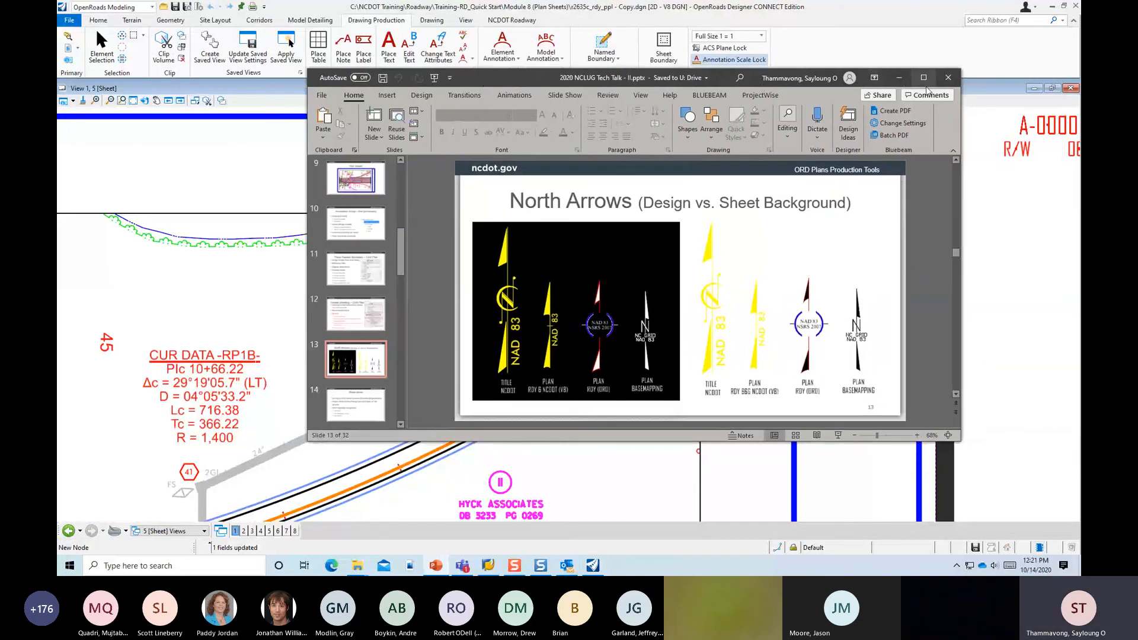
{"action": "left_click", "coordinate": [924, 77]}
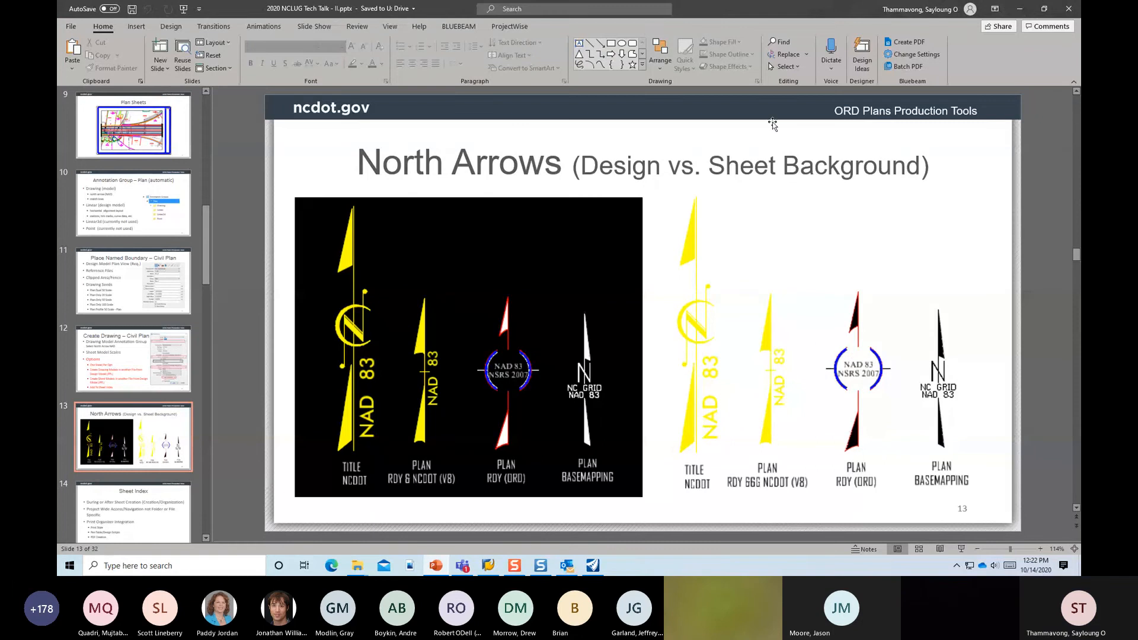
{"action": "double_click", "coordinate": [696, 8]}
{"action": "left_click_drag", "start_coordinate": [704, 26], "coordinate": [1080, 36]}
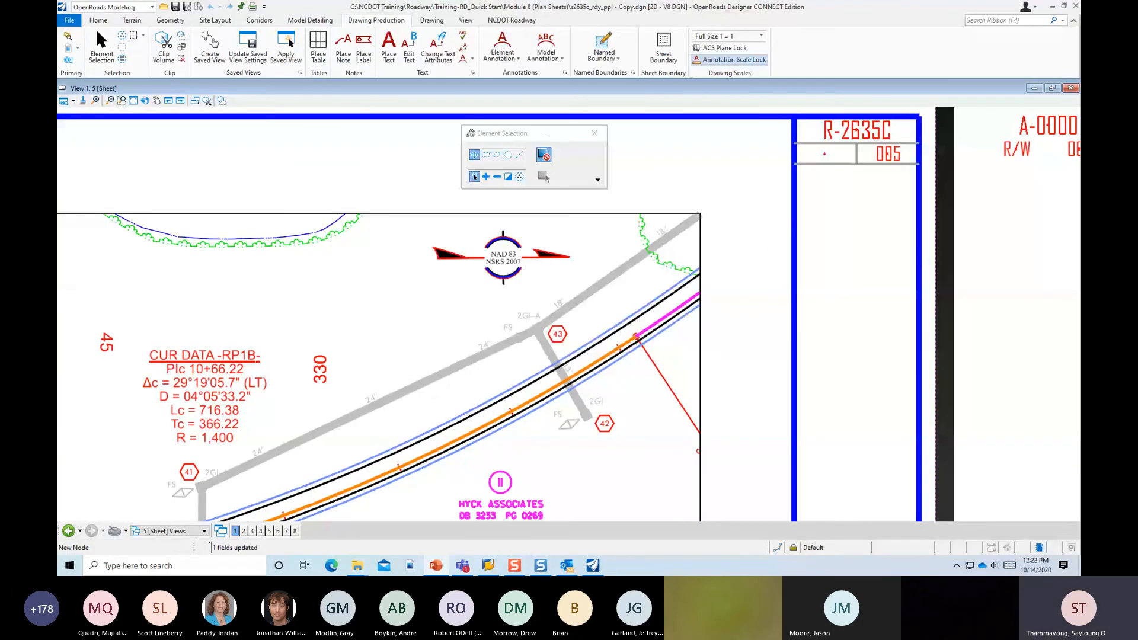
{"action": "mouse_move", "coordinate": [1080, 95]}
{"action": "left_mouse_down"}
{"action": "mouse_move", "coordinate": [1080, 76]}
{"action": "mouse_move", "coordinate": [851, 90]}
{"action": "mouse_move", "coordinate": [1080, 98]}
{"action": "left_mouse_up"}
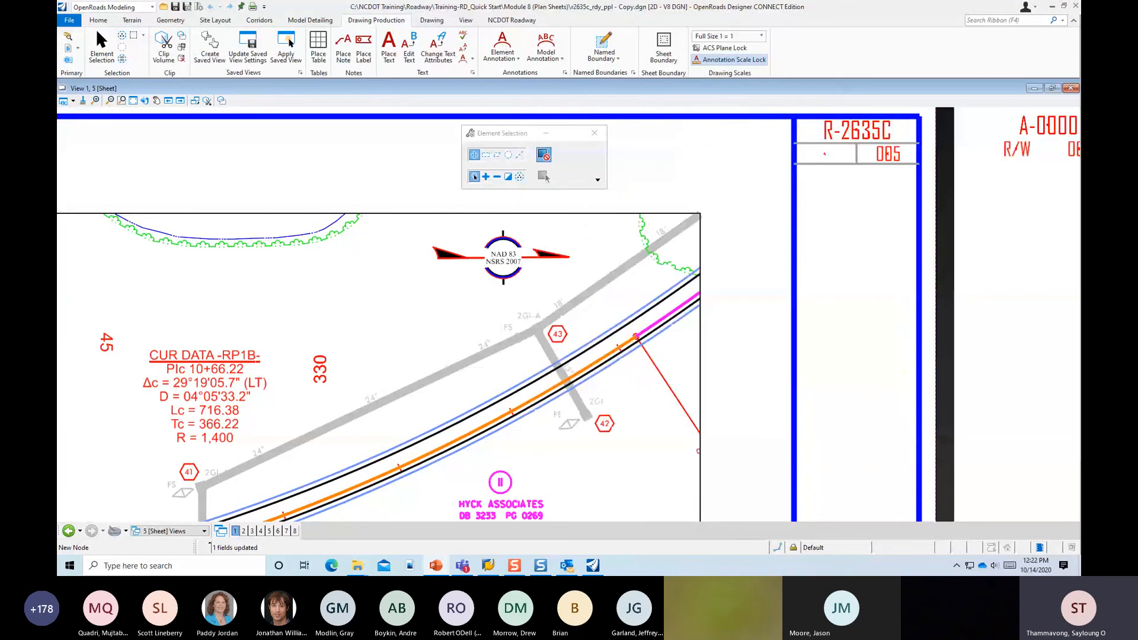
Examine the NAD 83 north arrow and the -RP1B- curve and spiral data labels on sheet 5.
{"action": "scroll", "coordinate": [622, 262], "scroll_direction": "up", "scroll_amount": 2}
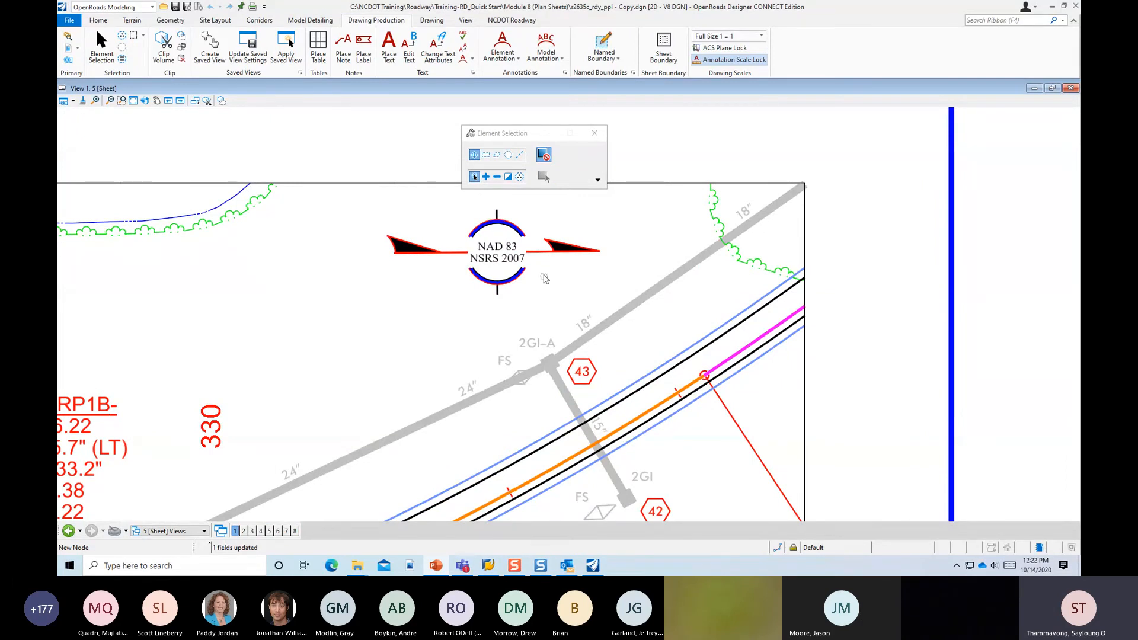
{"action": "scroll", "coordinate": [643, 262], "scroll_direction": "down", "scroll_amount": 3}
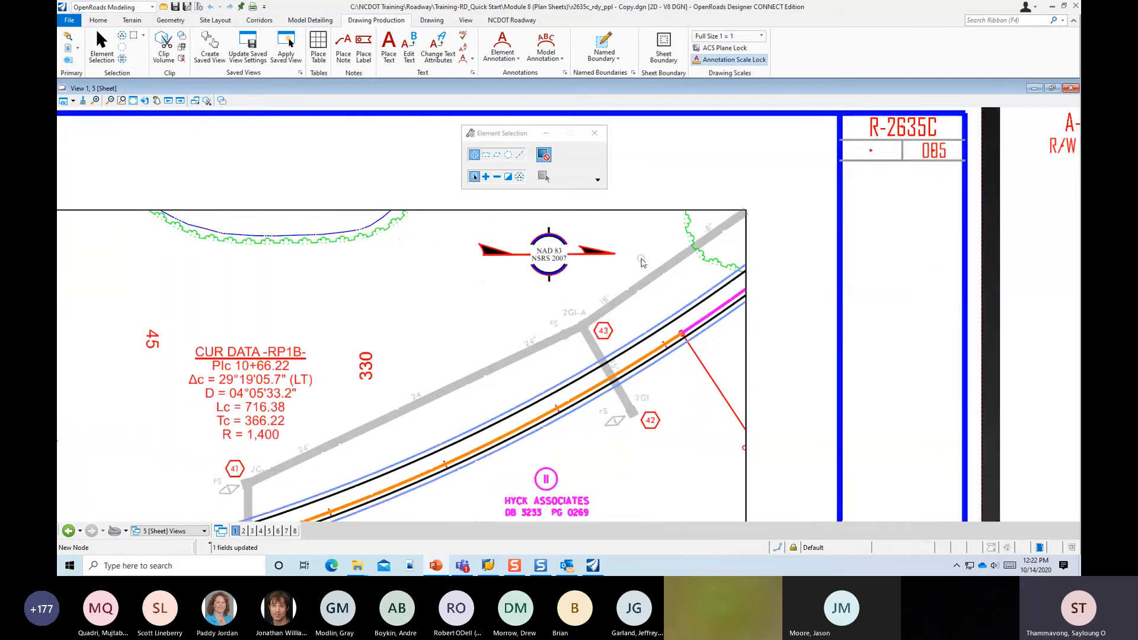
{"action": "scroll", "coordinate": [406, 344], "scroll_direction": "up", "scroll_amount": 4}
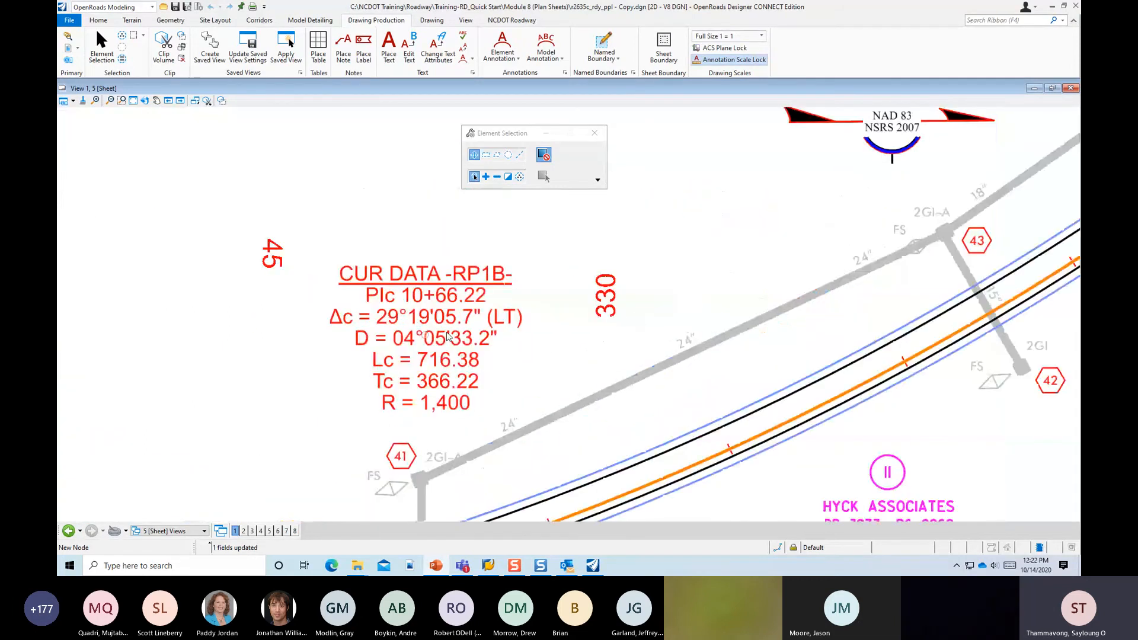
{"action": "scroll", "coordinate": [483, 303], "scroll_direction": "down", "scroll_amount": 5}
{"action": "scroll", "coordinate": [483, 303], "scroll_direction": "down", "scroll_amount": 2}
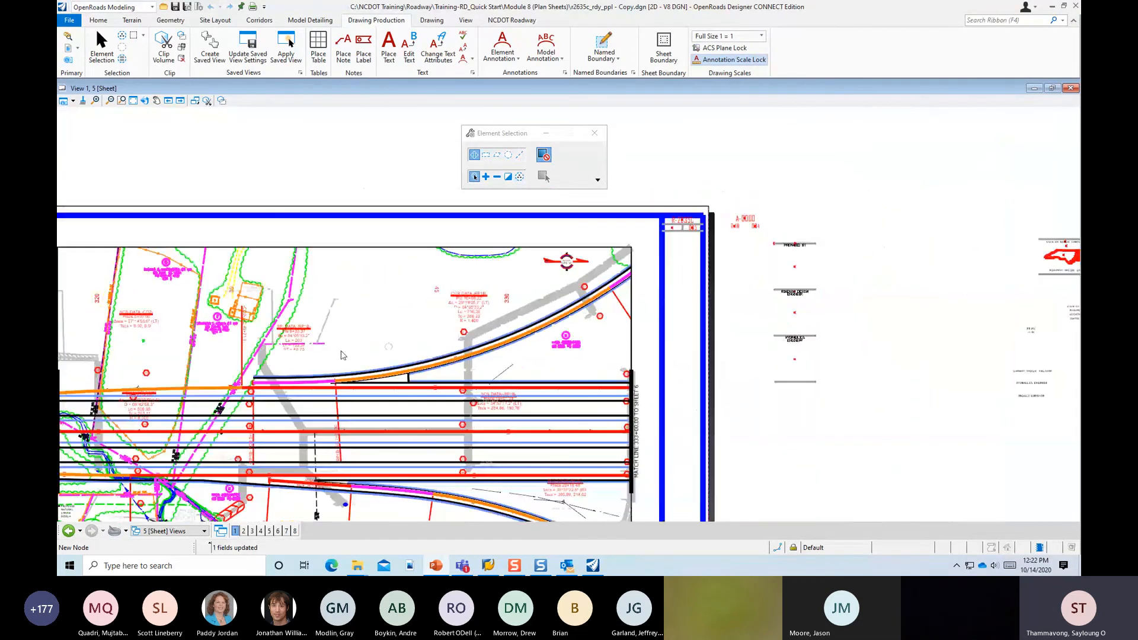
{"action": "scroll", "coordinate": [276, 332], "scroll_direction": "up", "scroll_amount": 5}
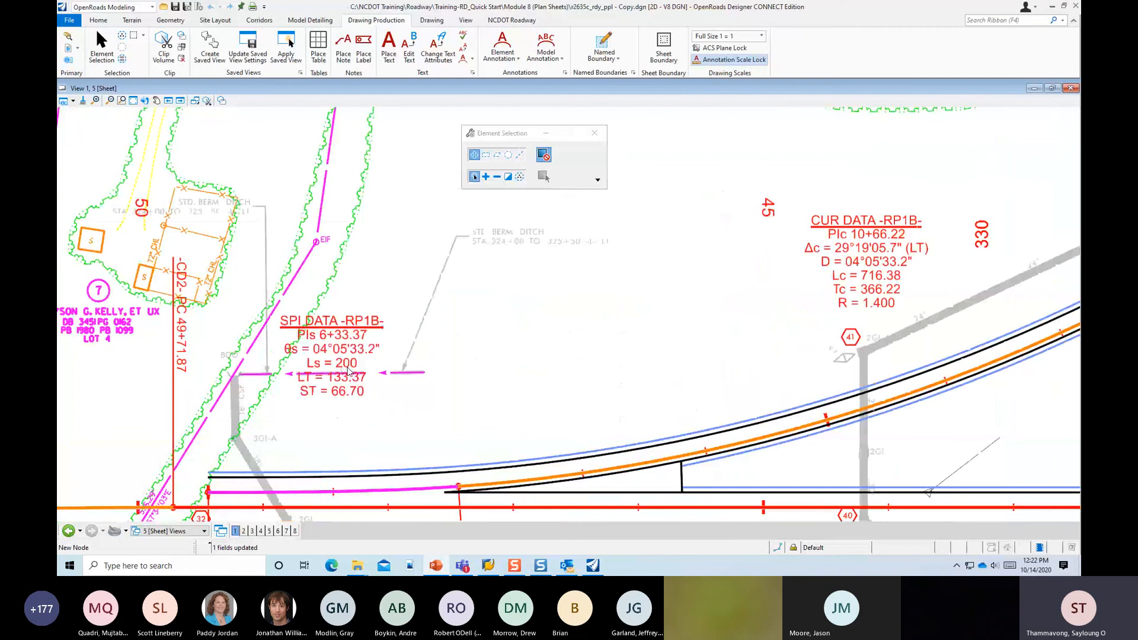
{"action": "scroll", "coordinate": [385, 279], "scroll_direction": "down", "scroll_amount": 4}
{"action": "scroll", "coordinate": [386, 278], "scroll_direction": "down", "scroll_amount": 2}
{"action": "scroll", "coordinate": [533, 386], "scroll_direction": "up", "scroll_amount": 1}
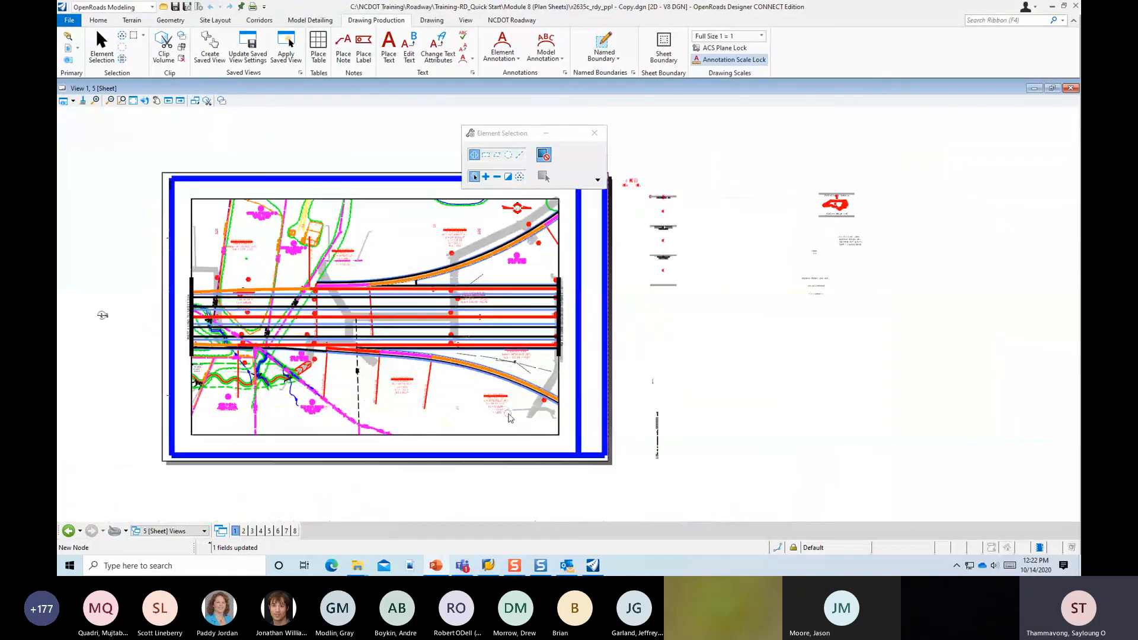
Examine the -RP1C- curve and spiral data labels, and check the north arrow area of sheet 5 again.
{"action": "scroll", "coordinate": [479, 377], "scroll_direction": "up", "scroll_amount": 5}
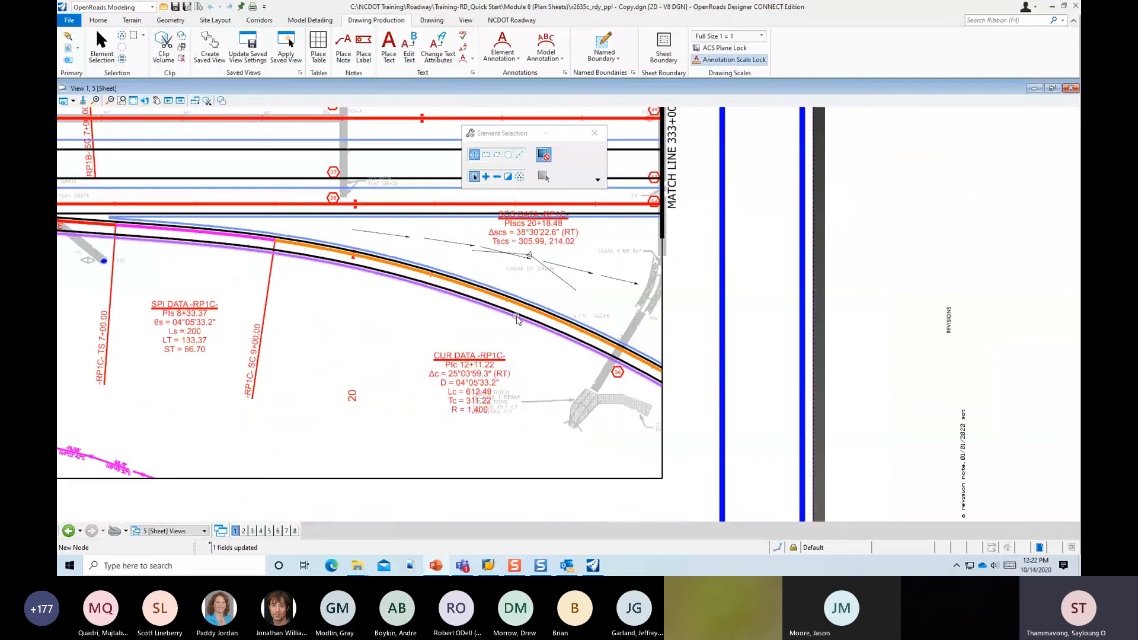
{"action": "scroll", "coordinate": [516, 329], "scroll_direction": "down", "scroll_amount": 5}
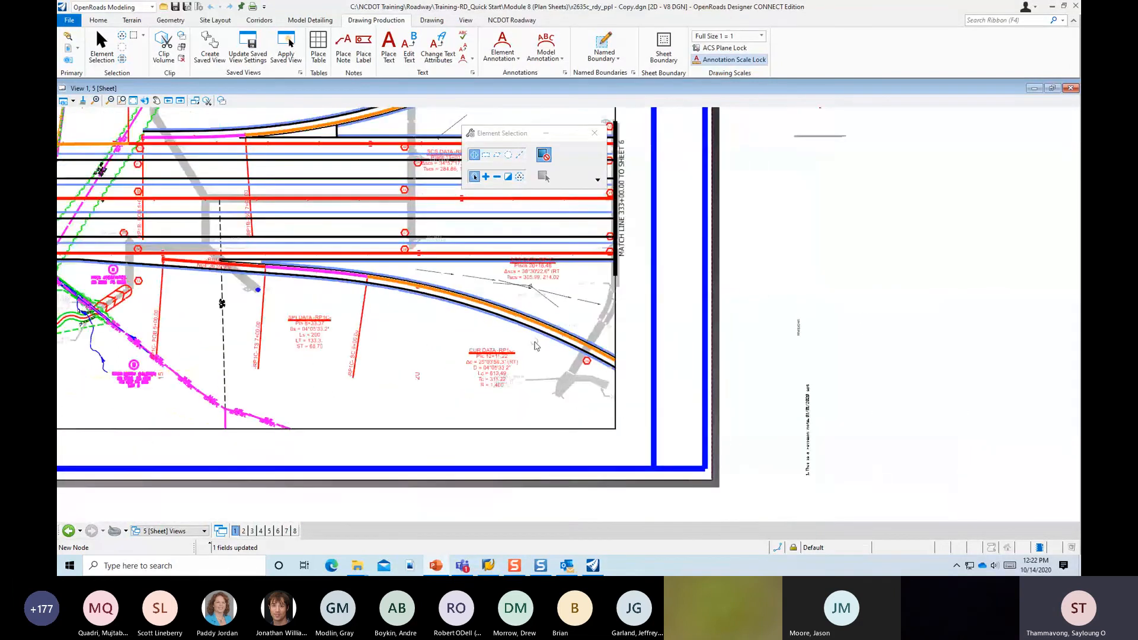
{"action": "scroll", "coordinate": [541, 347], "scroll_direction": "down", "scroll_amount": 1}
{"action": "scroll", "coordinate": [542, 219], "scroll_direction": "up", "scroll_amount": 4}
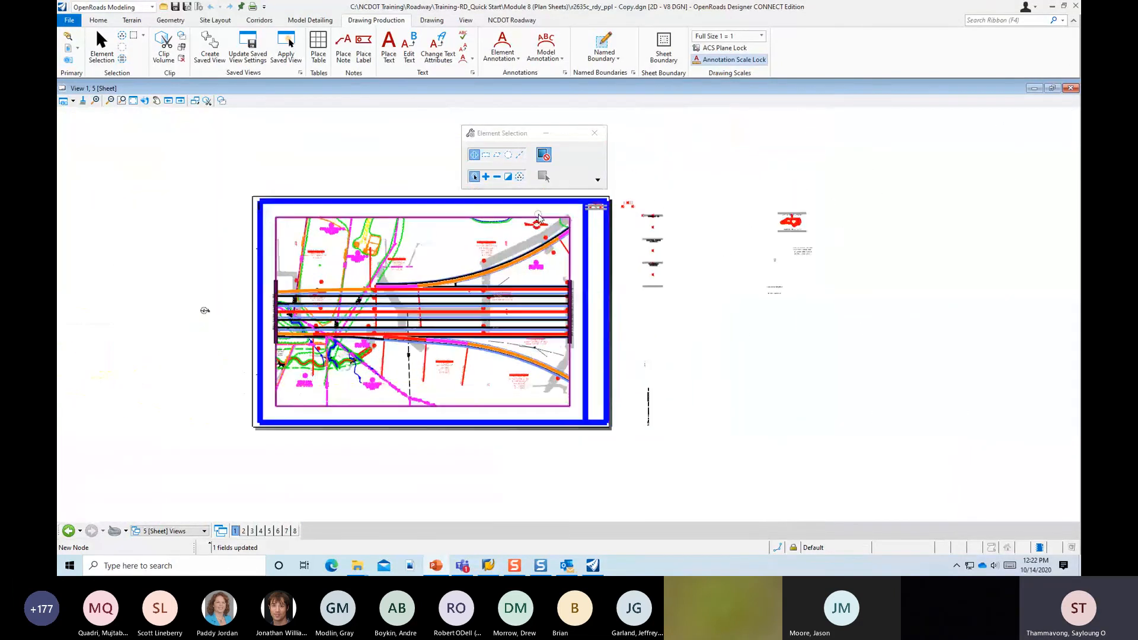
{"action": "scroll", "coordinate": [543, 220], "scroll_direction": "up", "scroll_amount": 2}
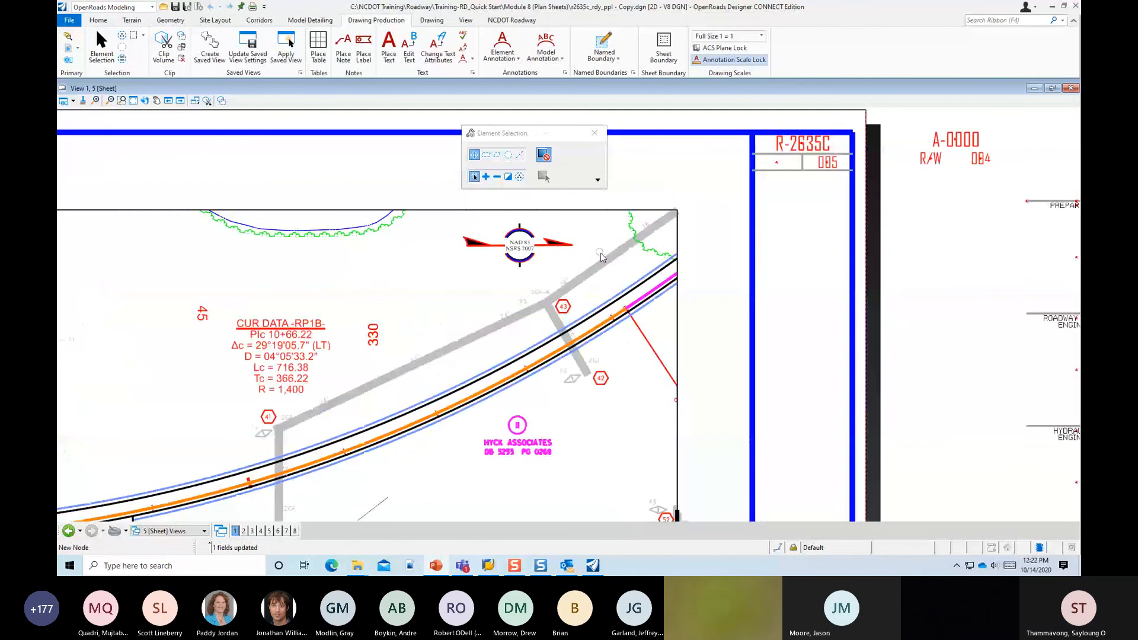
{"action": "scroll", "coordinate": [611, 268], "scroll_direction": "down", "scroll_amount": 1}
{"action": "scroll", "coordinate": [610, 268], "scroll_direction": "down", "scroll_amount": 2}
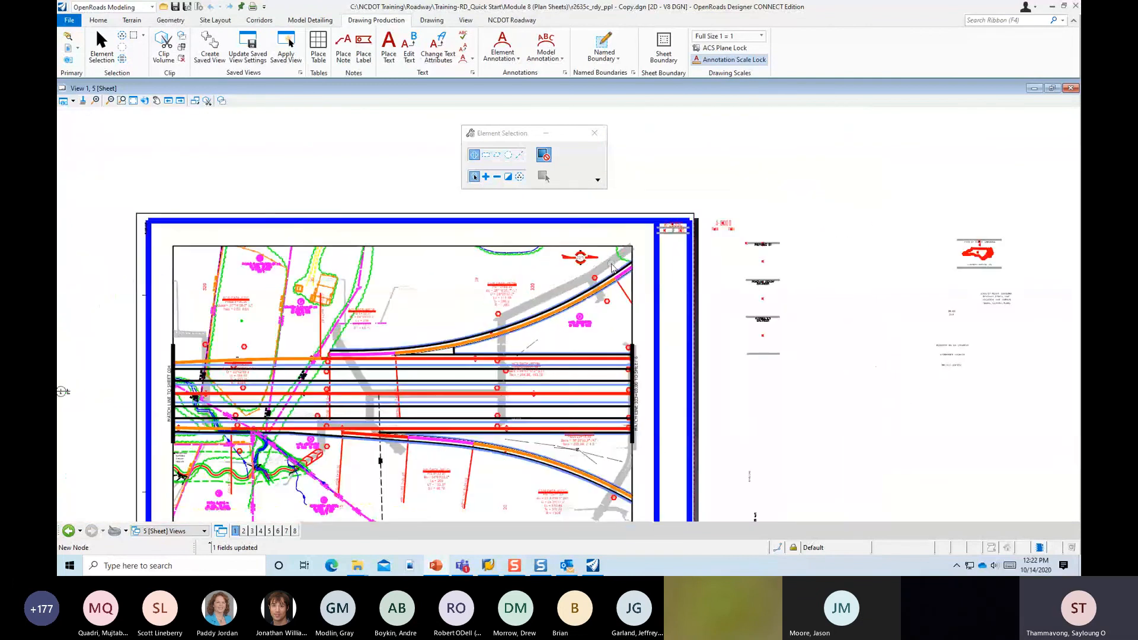
{"action": "scroll", "coordinate": [611, 262], "scroll_direction": "down", "scroll_amount": 1}
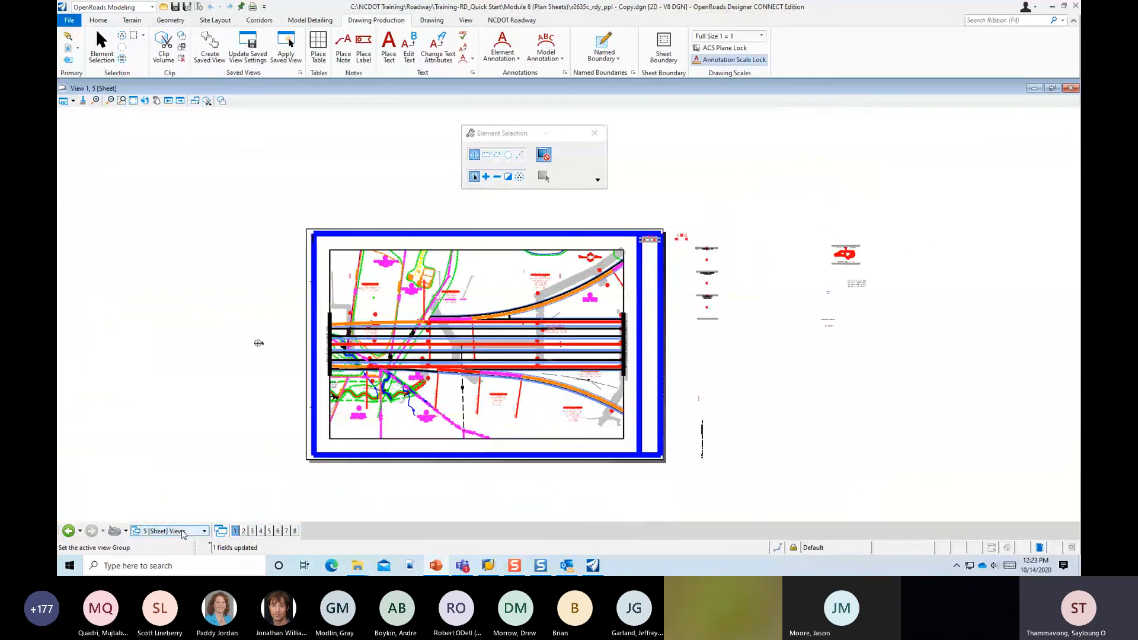
Open the Plan 1 drawing model through its Plan 1 Views view group.
{"action": "left_click", "coordinate": [185, 532]}
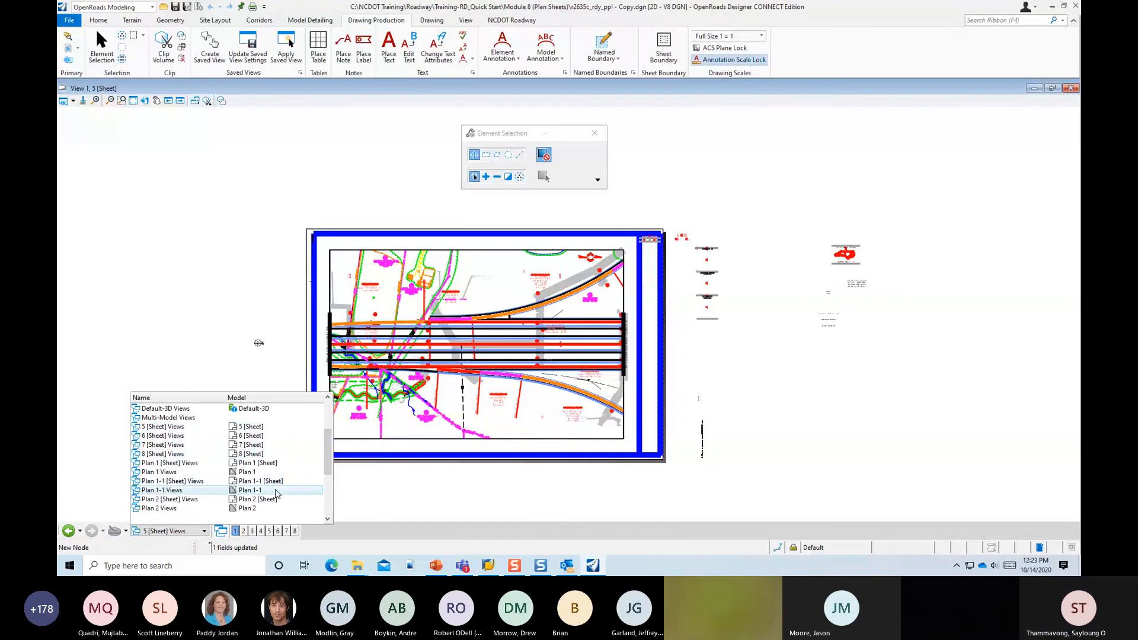
{"action": "left_click", "coordinate": [278, 472]}
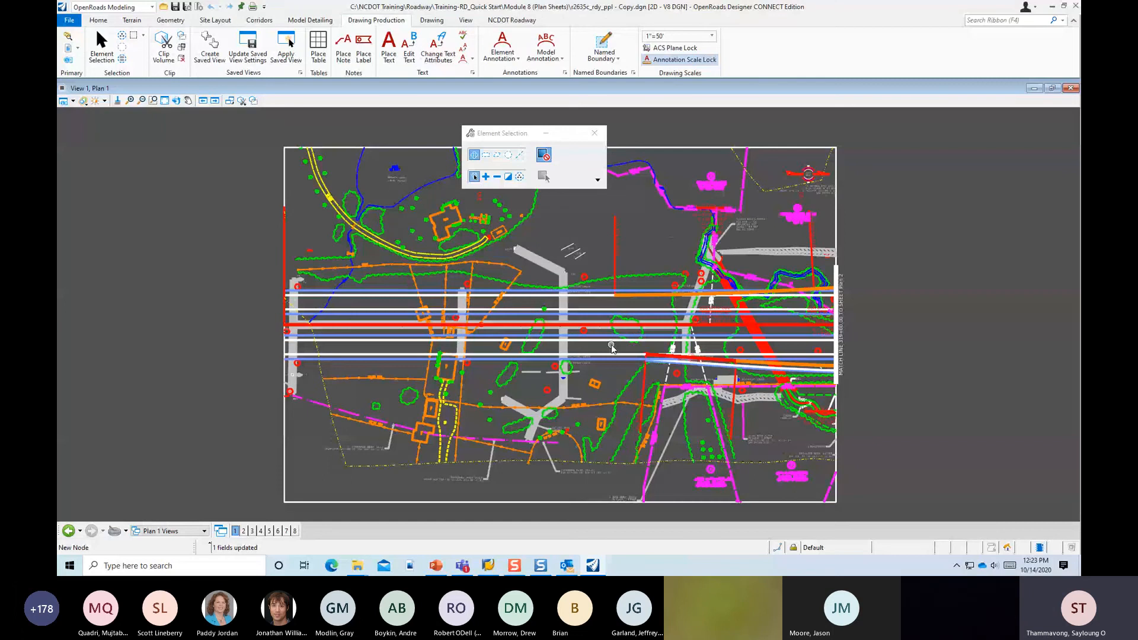
{"action": "scroll", "coordinate": [622, 348], "scroll_direction": "down", "scroll_amount": 1}
{"action": "scroll", "coordinate": [621, 349], "scroll_direction": "down", "scroll_amount": 2}
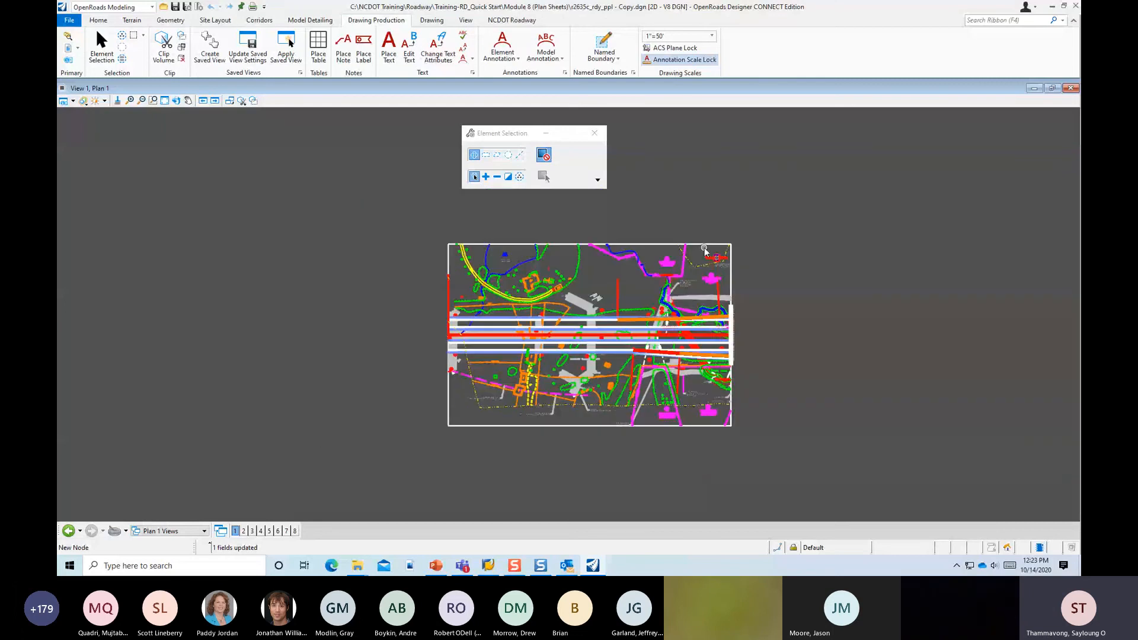
Move the north arrow cell from the plan's upper right corner to the open area between the parcel 4 and parcel 5 labels.
{"action": "scroll", "coordinate": [728, 248], "scroll_direction": "up", "scroll_amount": 6}
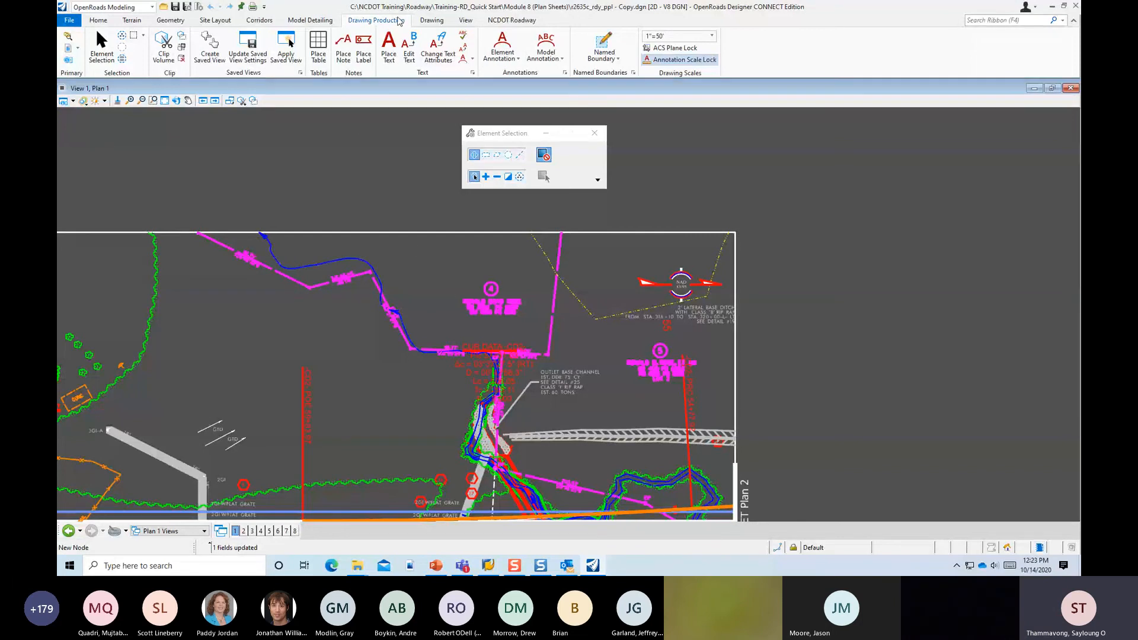
{"action": "left_click", "coordinate": [431, 20]}
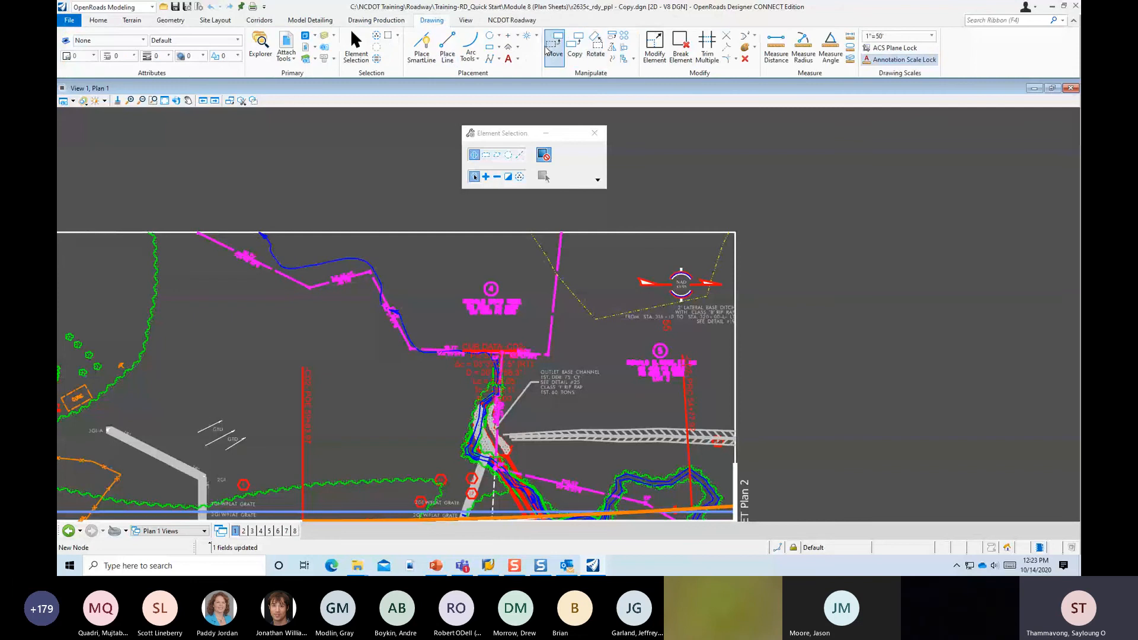
{"action": "left_click", "coordinate": [555, 45]}
{"action": "left_click", "coordinate": [701, 290]}
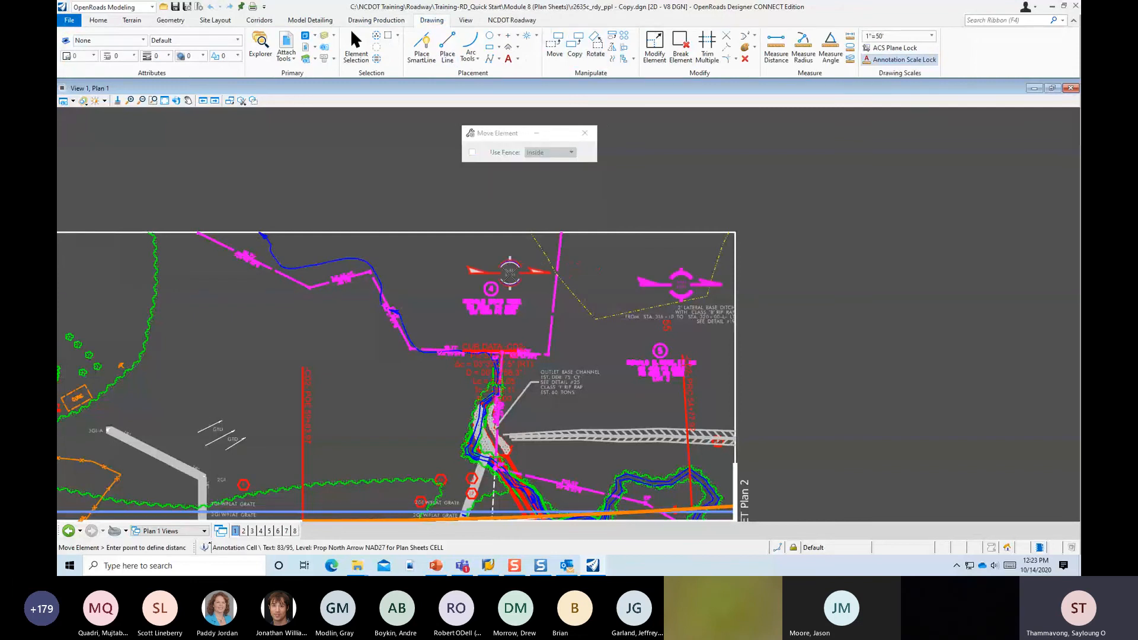
{"action": "left_click", "coordinate": [608, 342]}
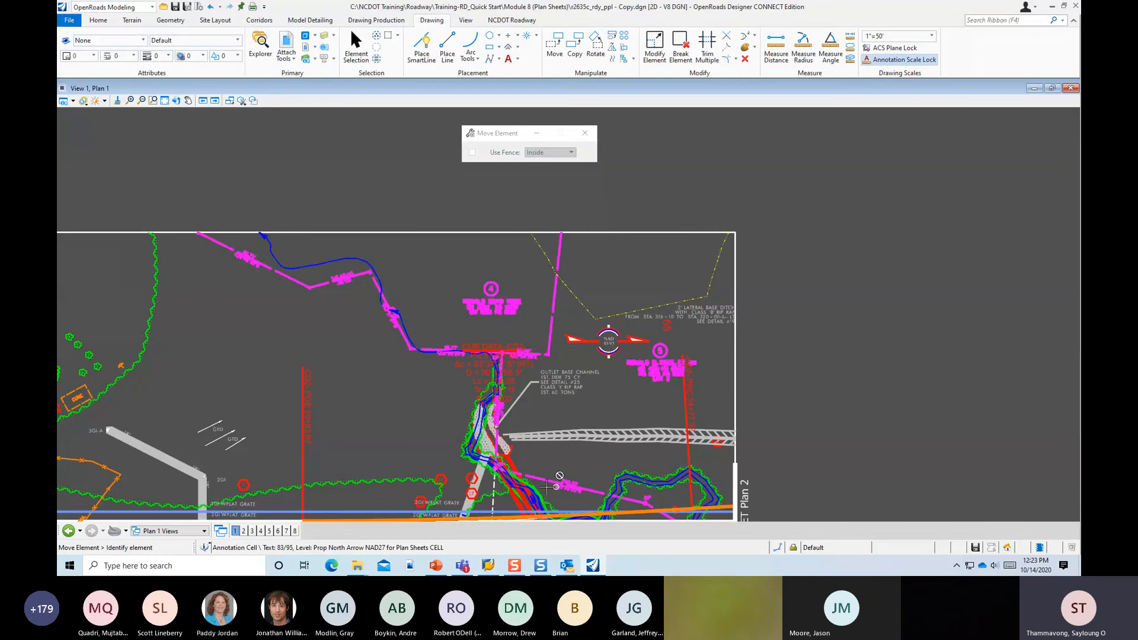
{"action": "scroll", "coordinate": [438, 399], "scroll_direction": "down", "scroll_amount": 3}
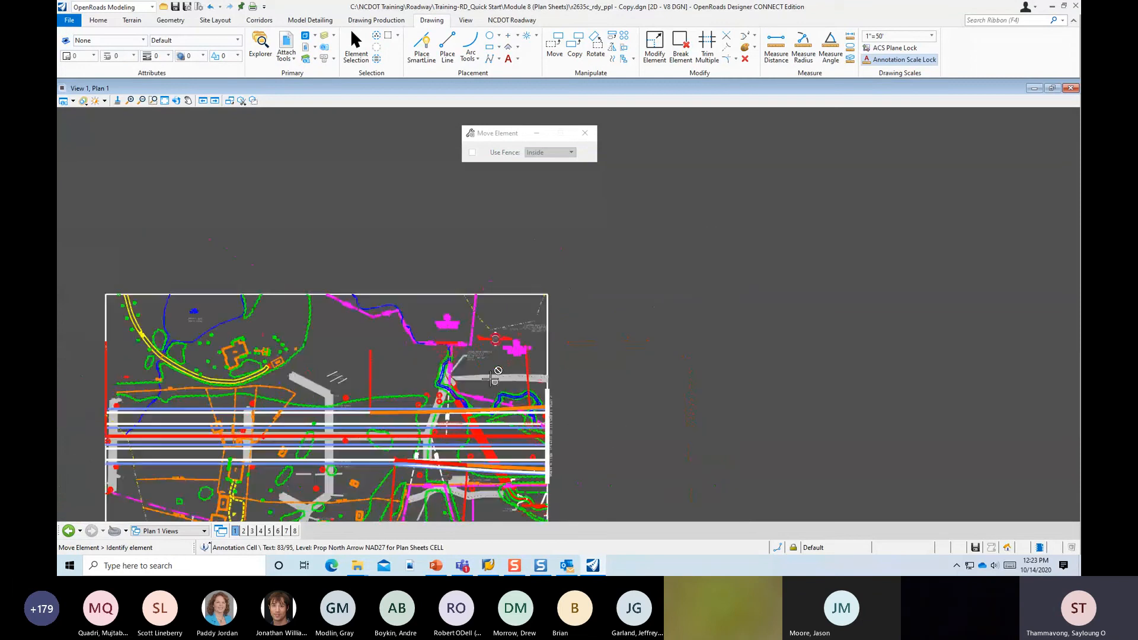
{"action": "scroll", "coordinate": [490, 378], "scroll_direction": "up", "scroll_amount": 2}
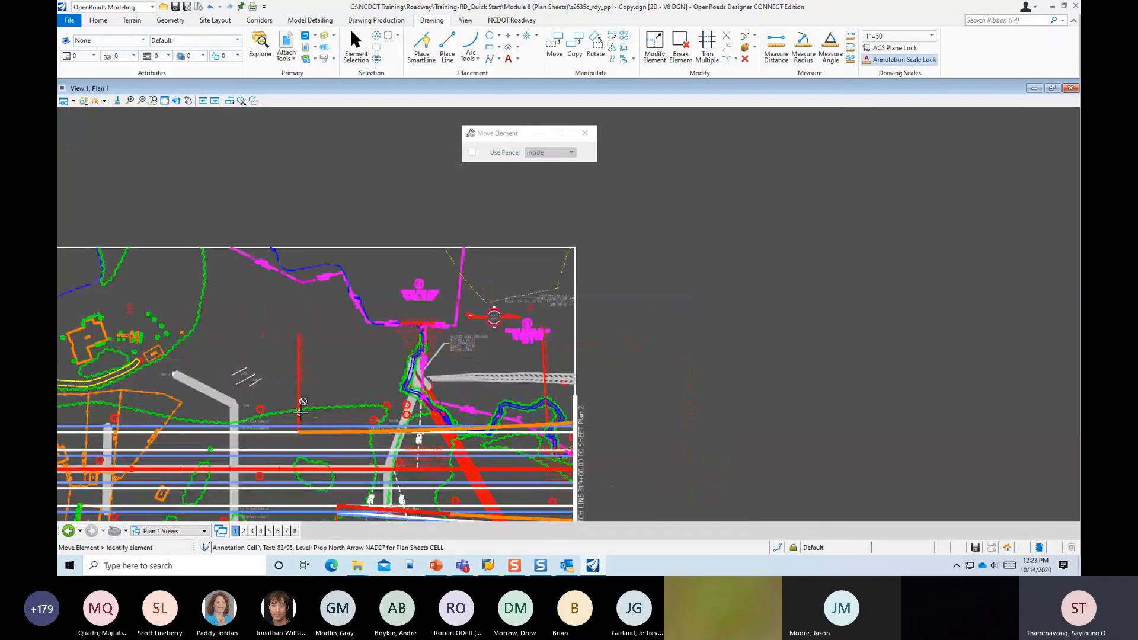
Open the 5 [Sheet] Views view group from the Plan 1 drawing.
{"action": "left_click", "coordinate": [181, 532]}
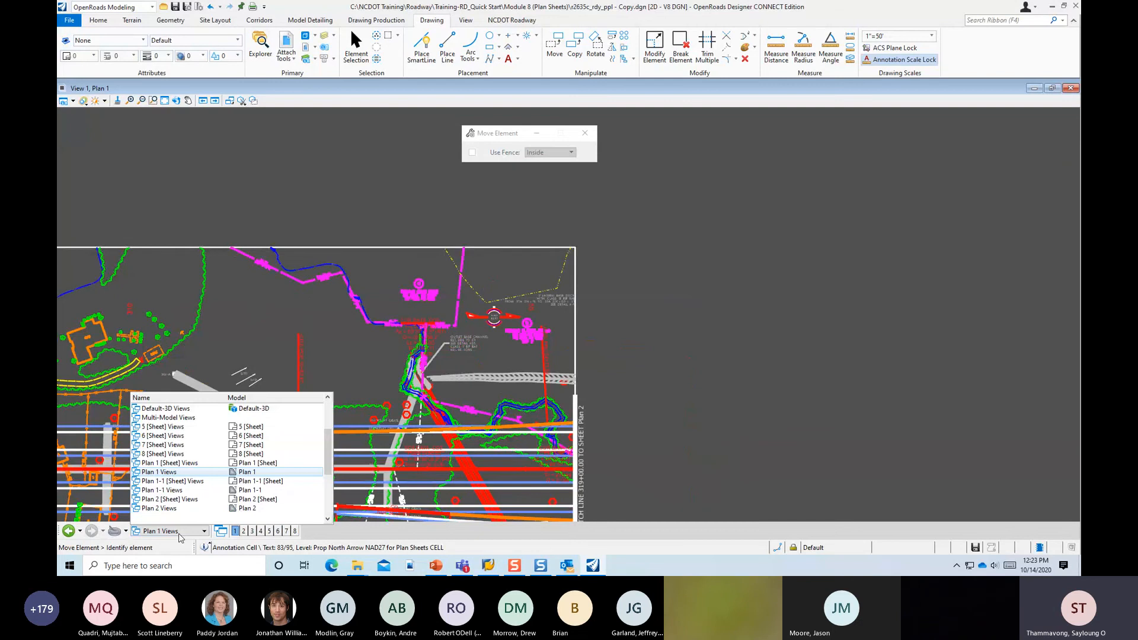
{"action": "scroll", "coordinate": [296, 435], "scroll_direction": "up", "scroll_amount": 3}
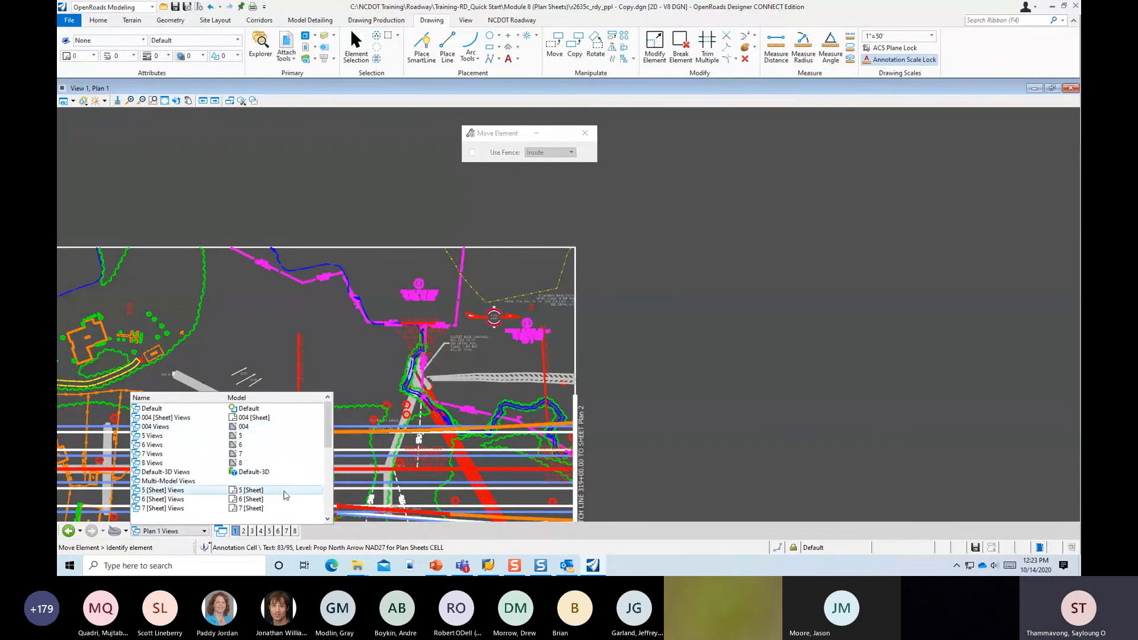
{"action": "left_click", "coordinate": [286, 493]}
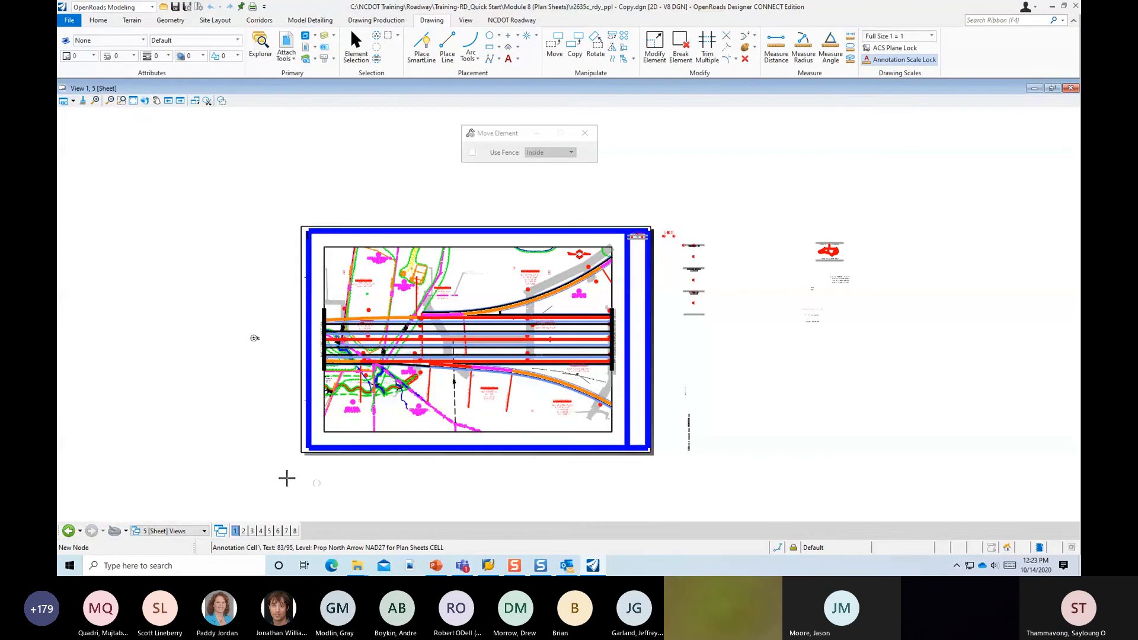
Open the Plan 1-1 [Sheet] Views view group to view that plan sheet.
{"action": "left_click", "coordinate": [191, 531]}
{"action": "scroll", "coordinate": [290, 503], "scroll_direction": "down", "scroll_amount": 1}
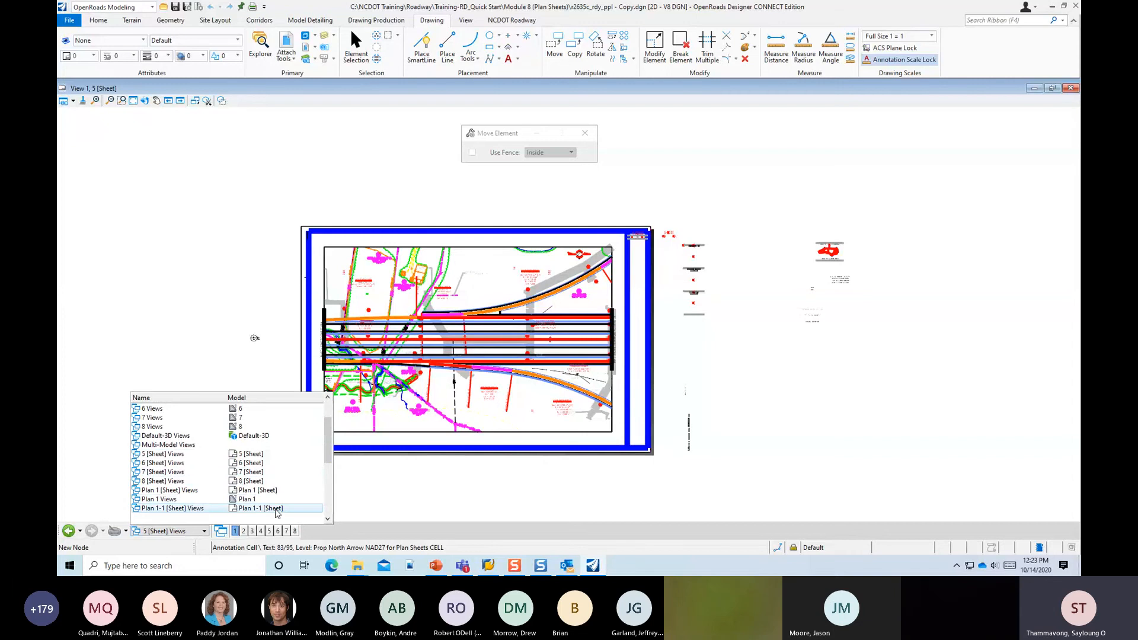
{"action": "left_click", "coordinate": [282, 508]}
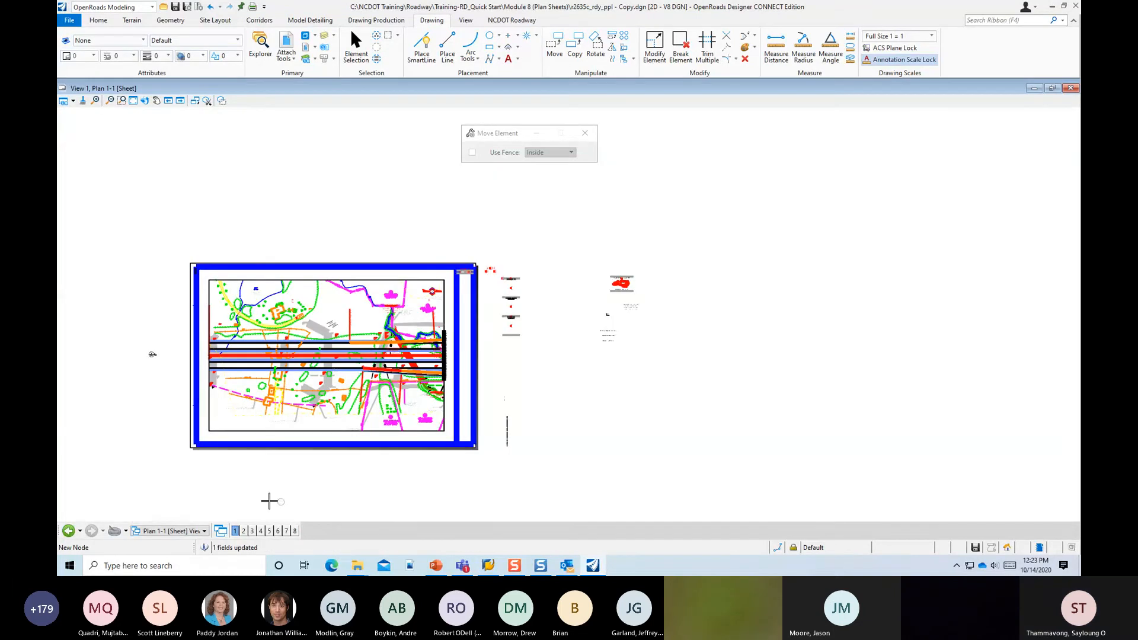
In the Plan 1-1 drawing model, move the north arrow cell from the plan's upper right corner to the open area left of the parcel 4 label.
{"action": "left_click", "coordinate": [195, 531]}
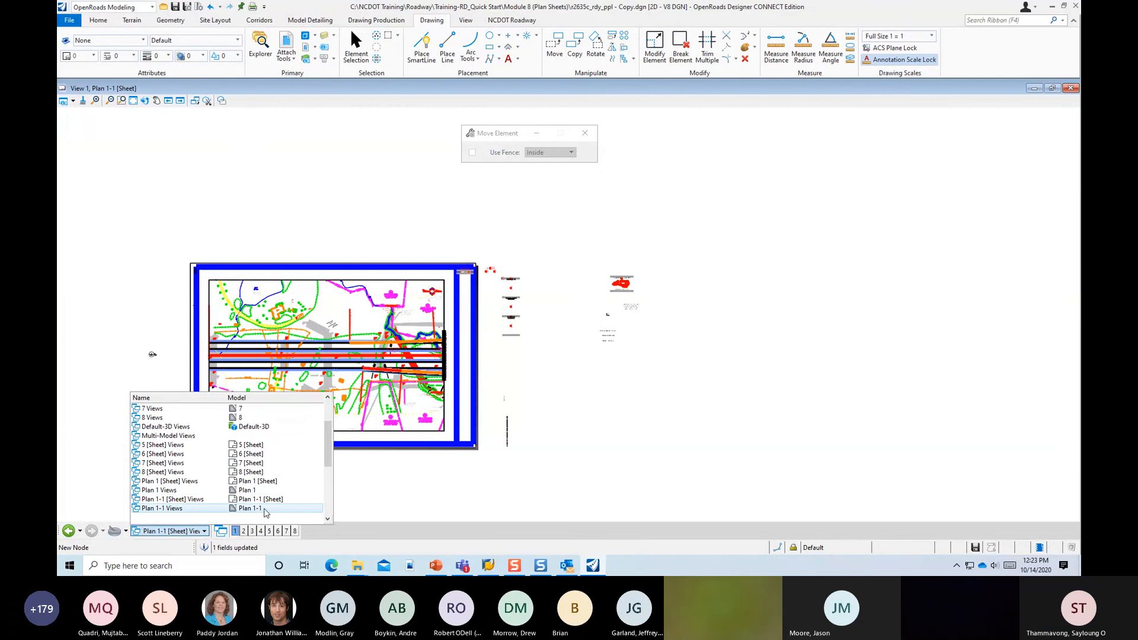
{"action": "left_click", "coordinate": [265, 510]}
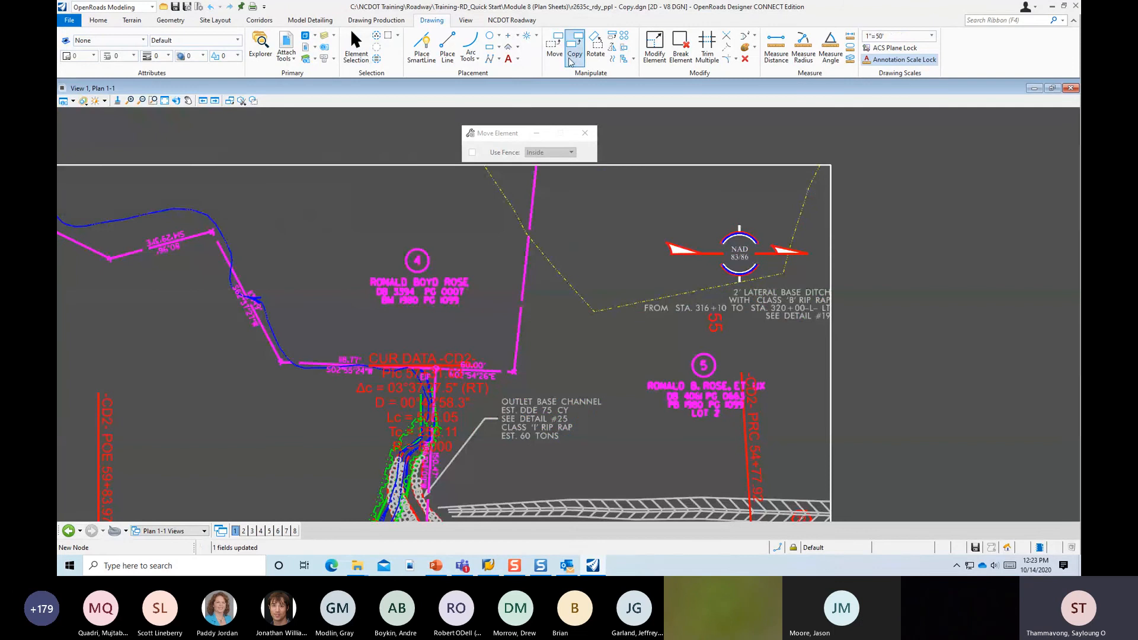
{"action": "left_click", "coordinate": [737, 229]}
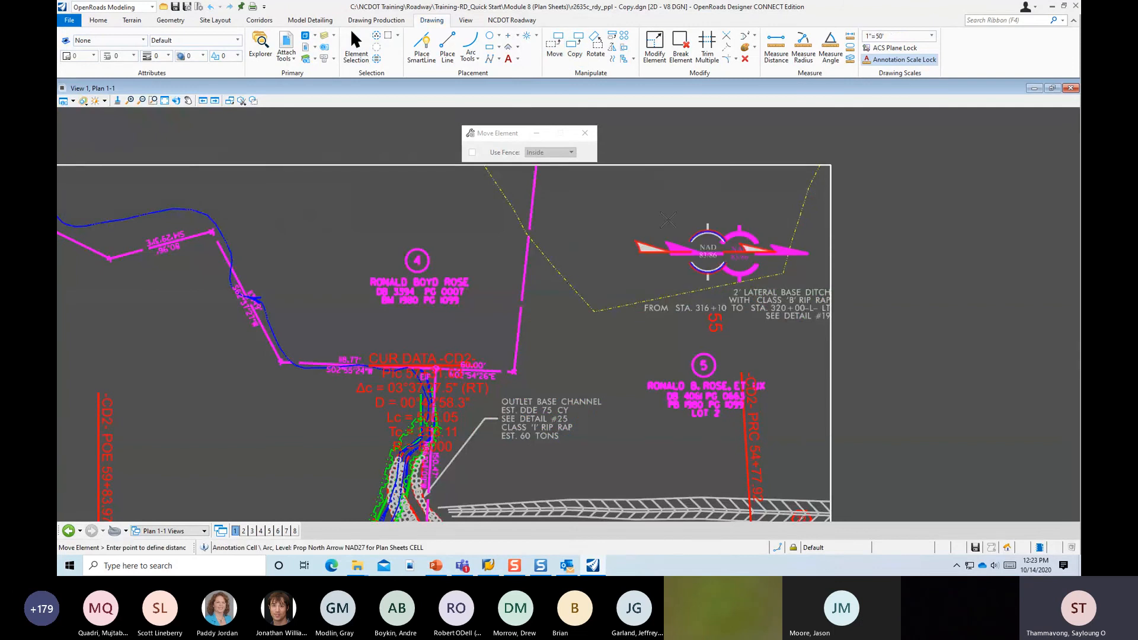
{"action": "left_click", "coordinate": [315, 204]}
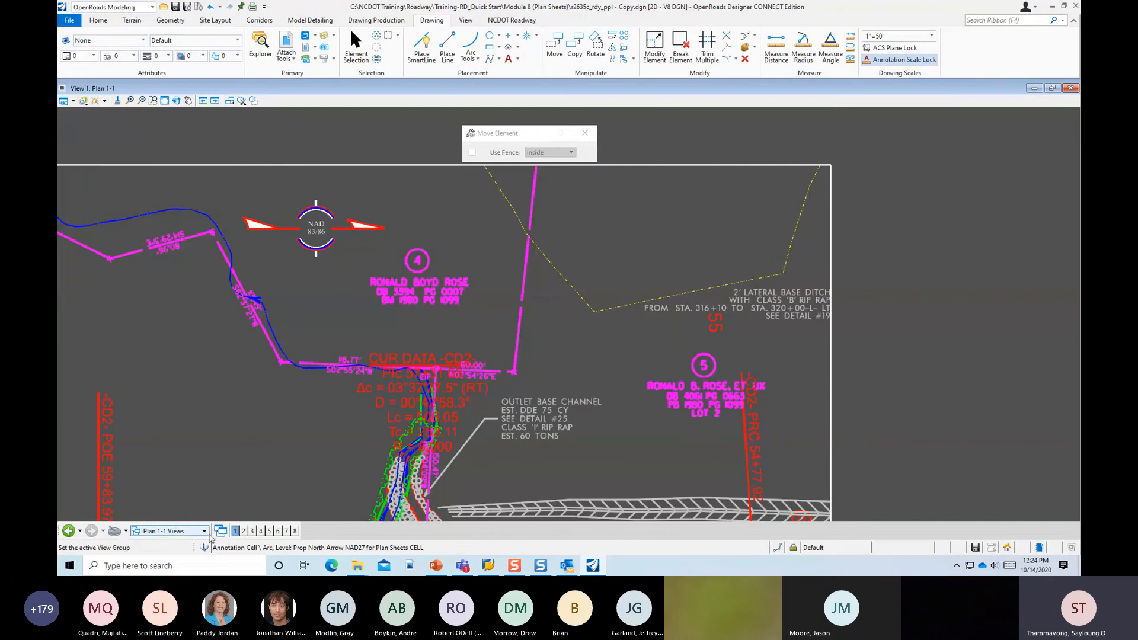
Return to the Plan 1-1 [Sheet] view group and check the north arrow's placement on the sheet.
{"action": "left_click", "coordinate": [204, 532]}
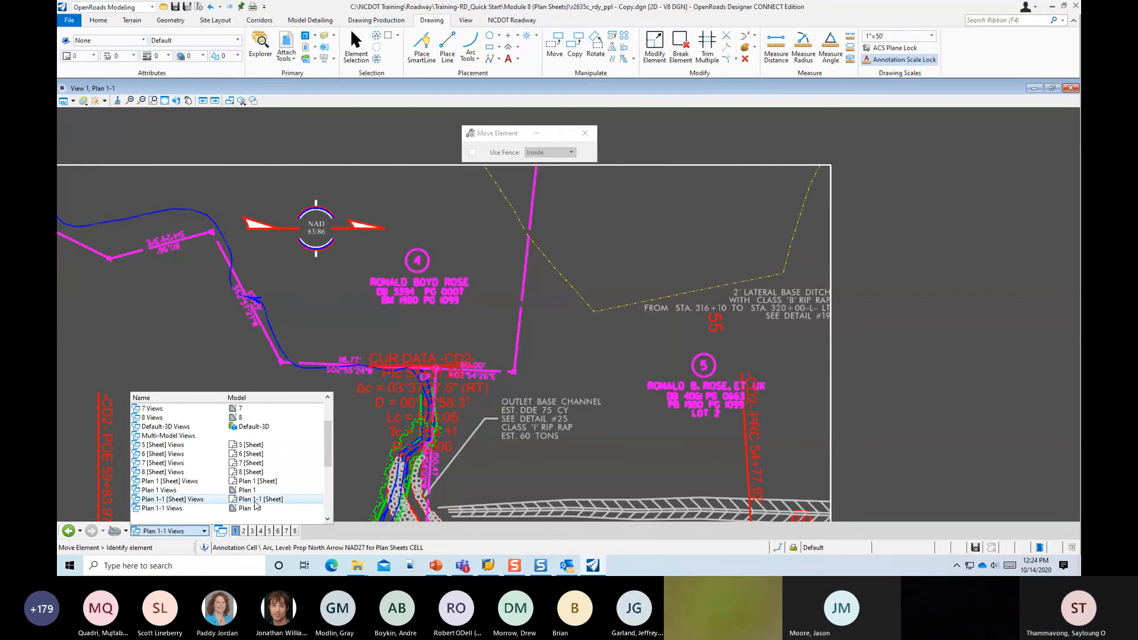
{"action": "left_click", "coordinate": [256, 500]}
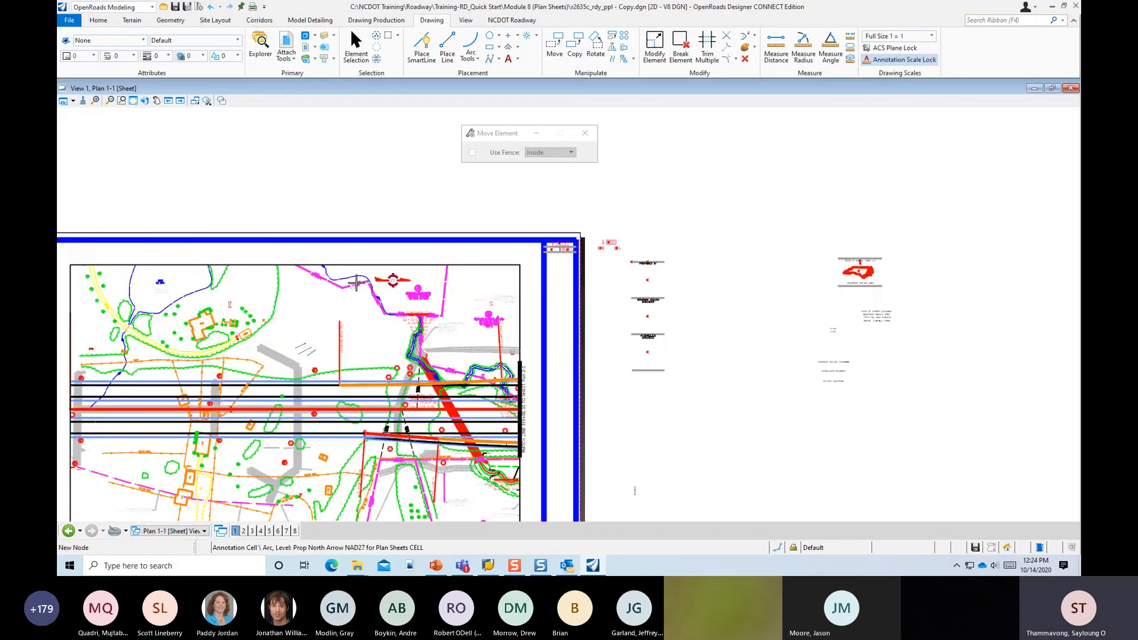
{"action": "scroll", "coordinate": [384, 274], "scroll_direction": "up", "scroll_amount": 2}
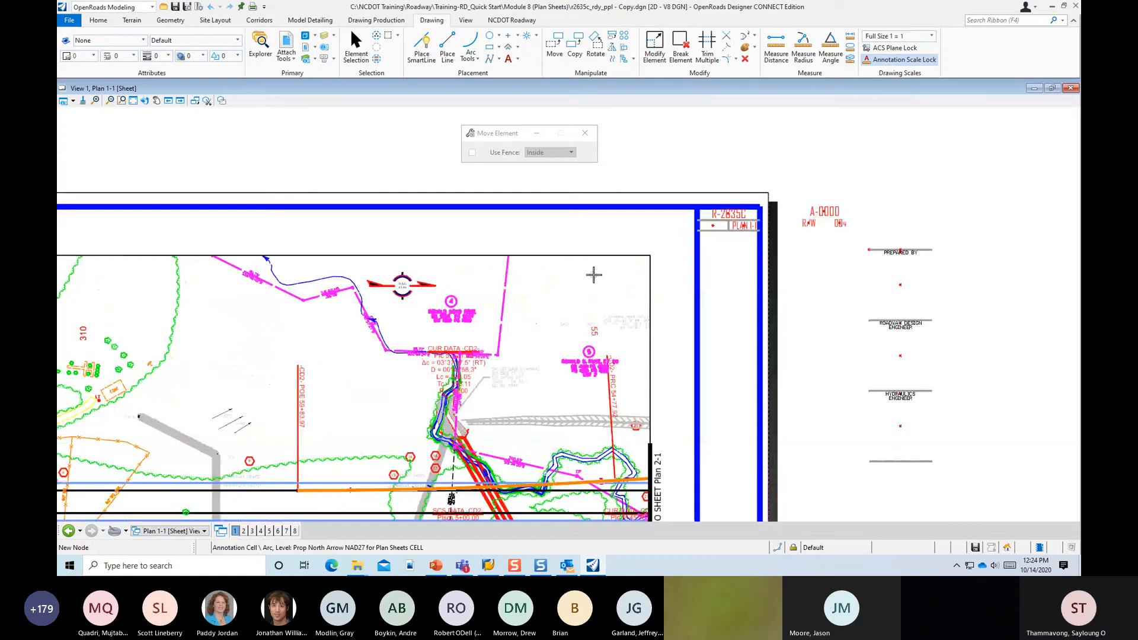
{"action": "scroll", "coordinate": [593, 275], "scroll_direction": "down", "scroll_amount": 3}
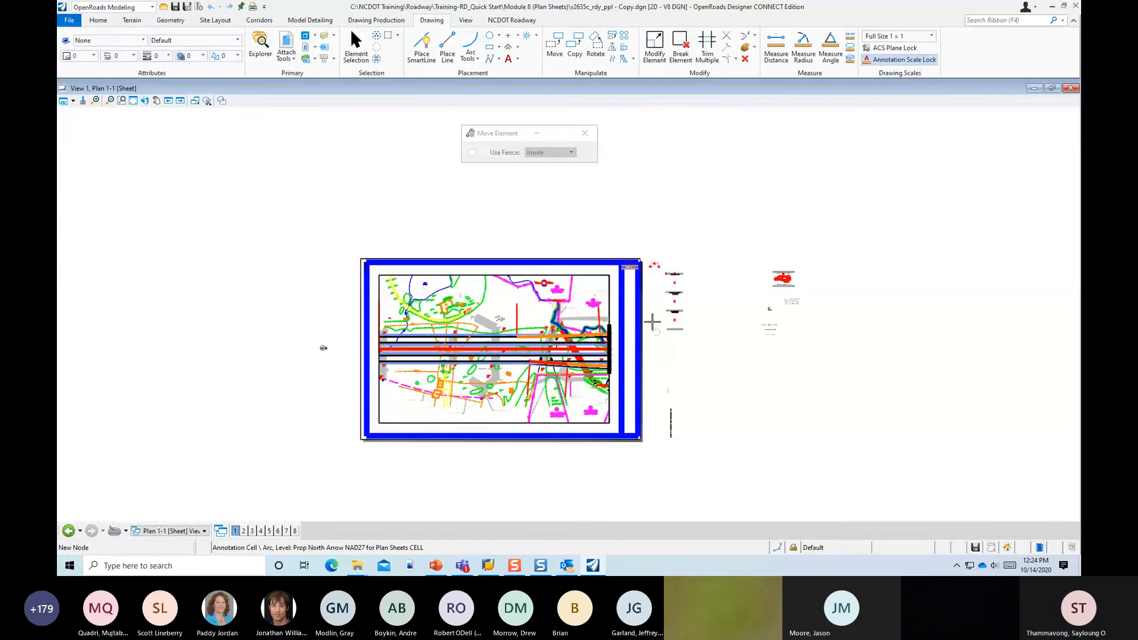
{"action": "scroll", "coordinate": [655, 311], "scroll_direction": "up", "scroll_amount": 1}
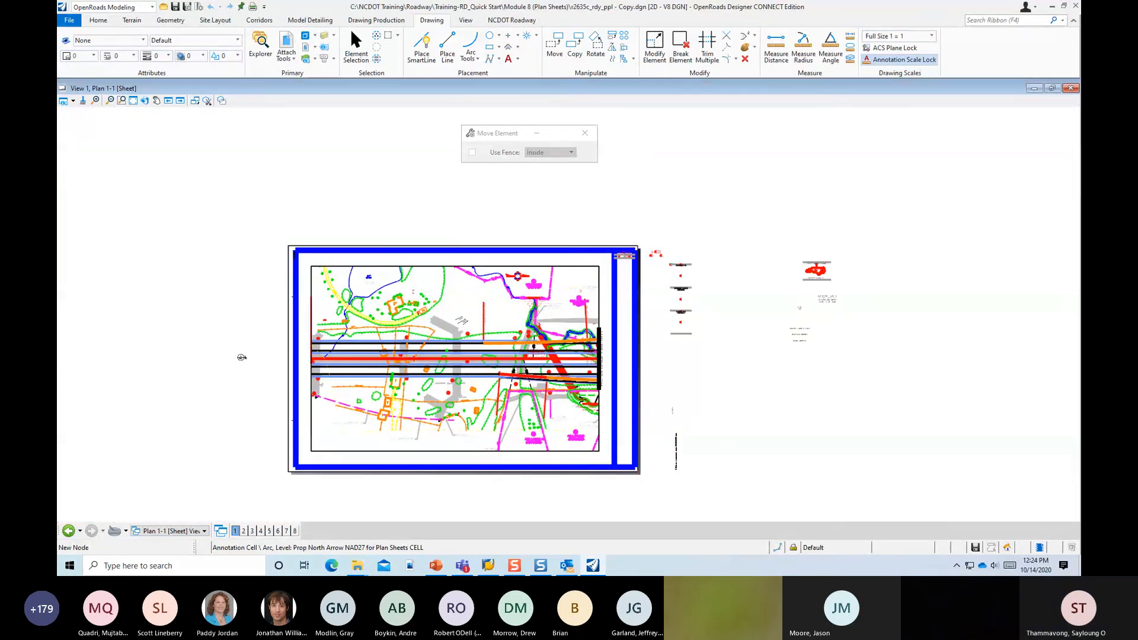
Switch to the PowerPoint presentation, enlarge its window and advance from the North Arrows slide to the Sheet Index slide.
{"action": "left_click_drag", "start_coordinate": [1080, 92], "coordinate": [472, 101]}
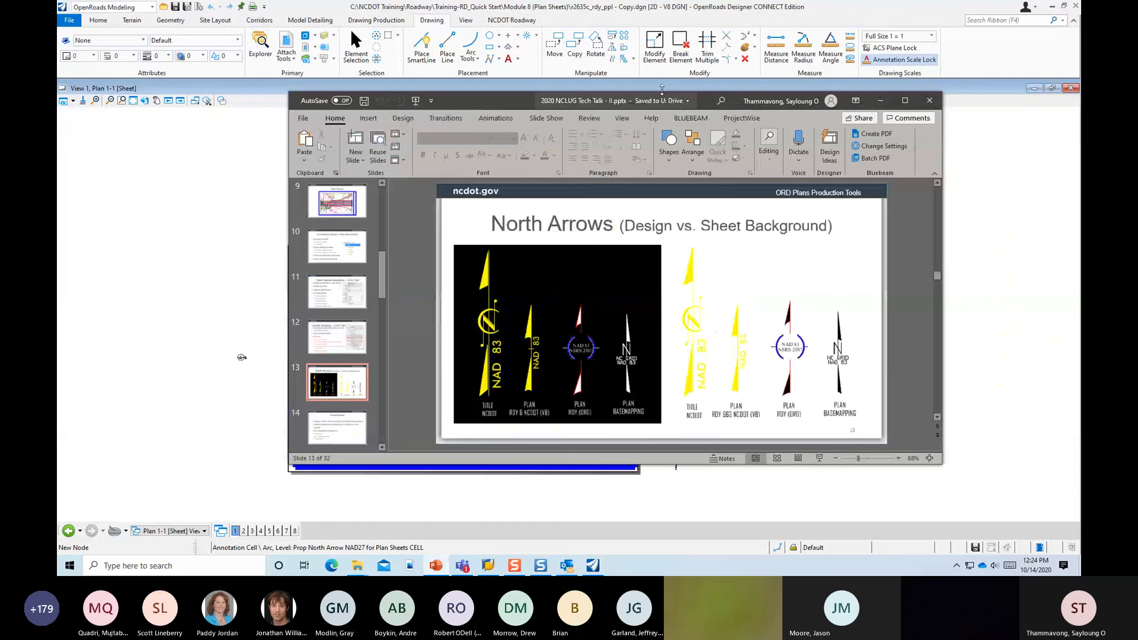
{"action": "double_click", "coordinate": [472, 101]}
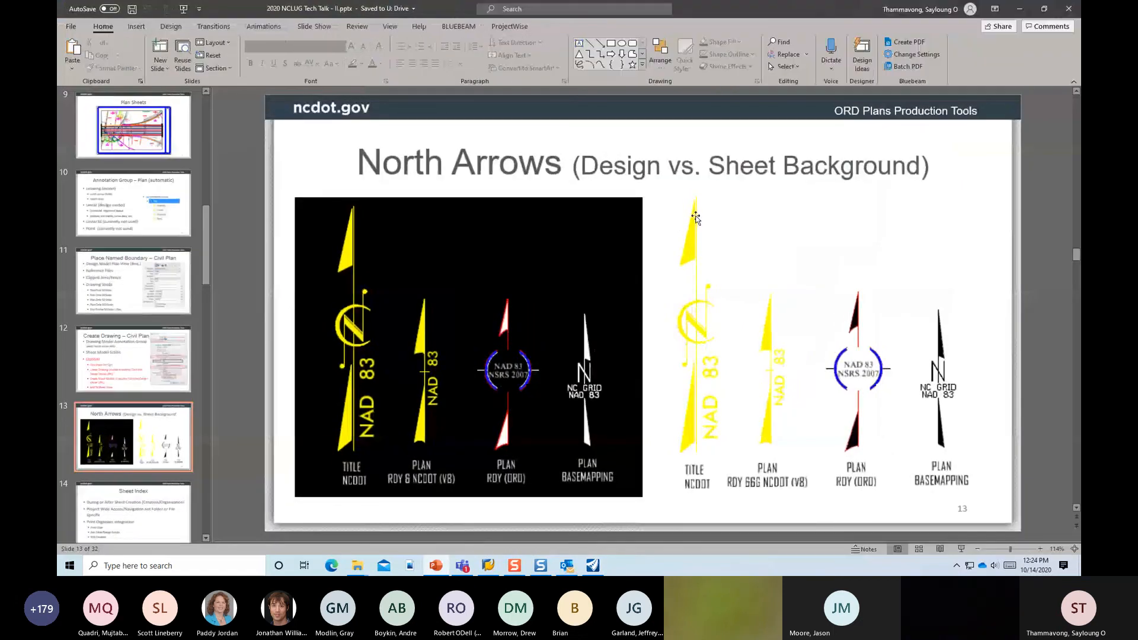
{"action": "scroll", "coordinate": [695, 218], "scroll_direction": "down", "scroll_amount": 1}
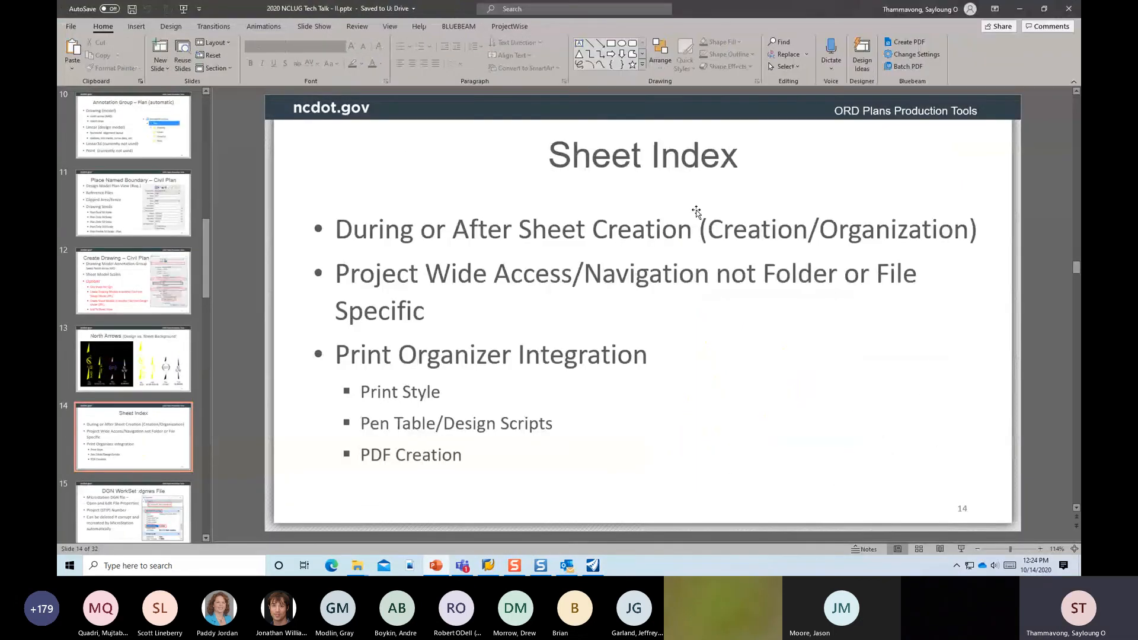
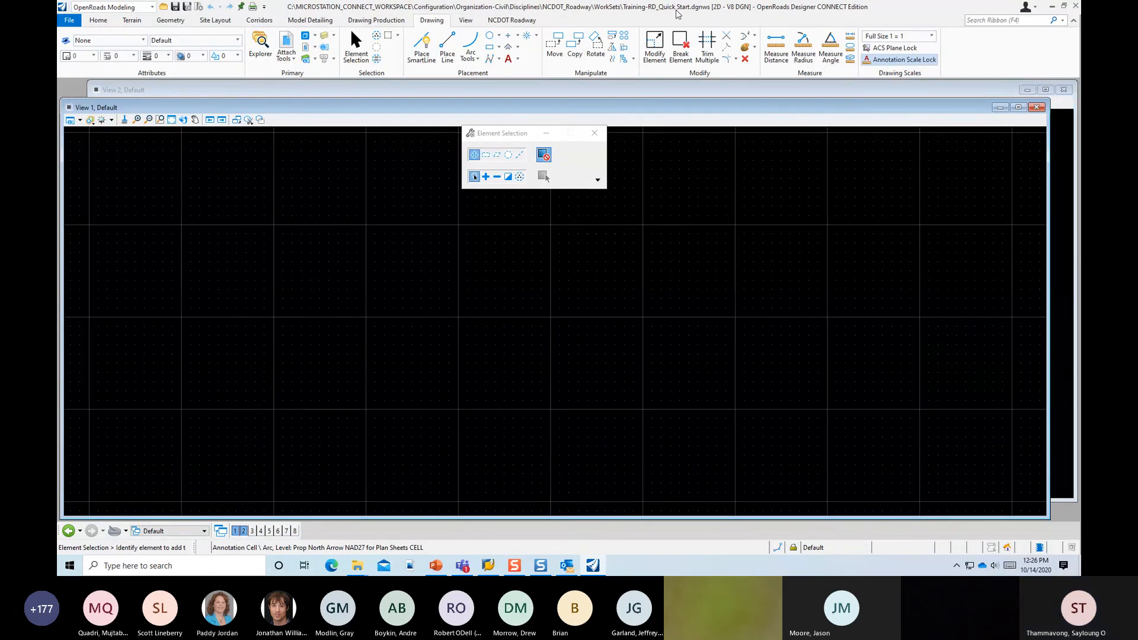
Open the file properties of Training-RD_Quick Start.dgnws in OpenRoads Designer and find its WorkSet Properties section.
{"action": "left_click", "coordinate": [71, 20]}
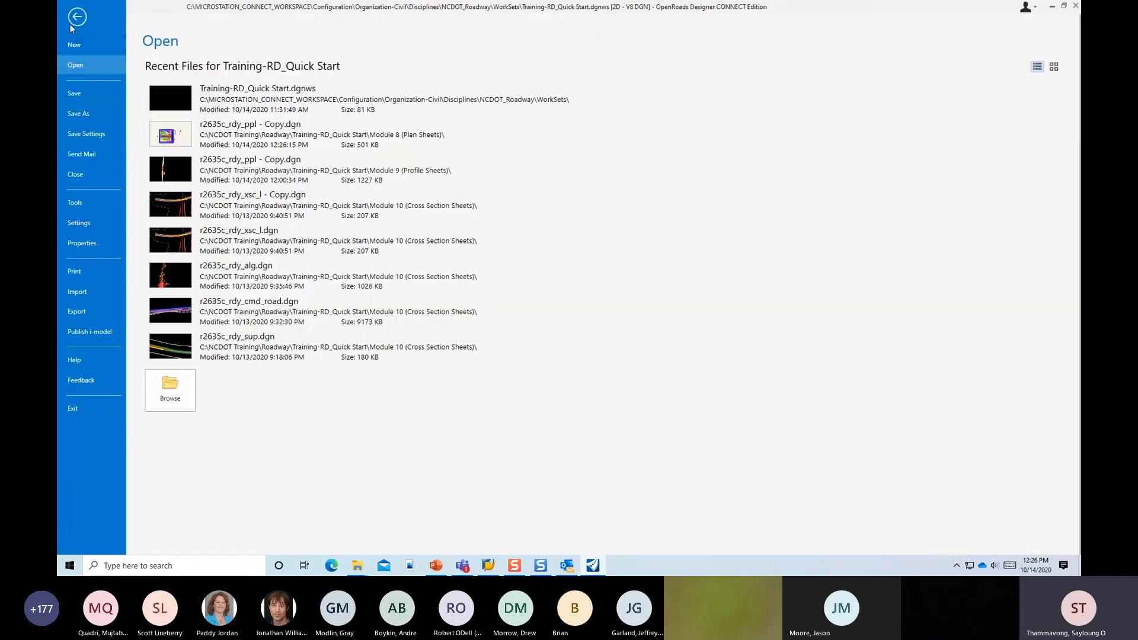
{"action": "left_click", "coordinate": [102, 243]}
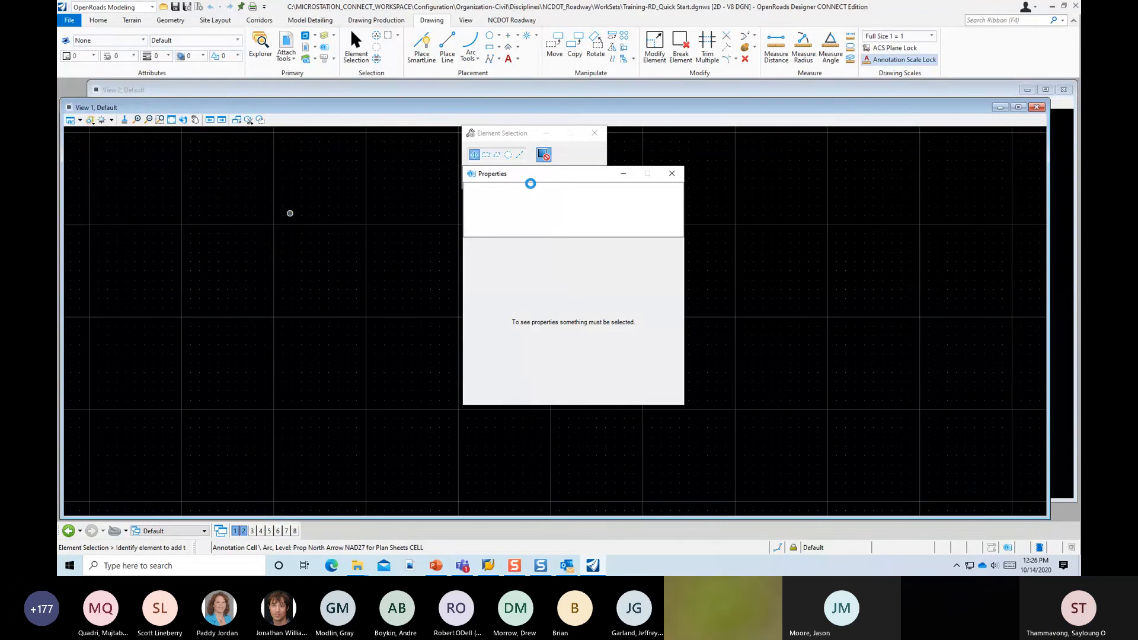
{"action": "left_click_drag", "start_coordinate": [546, 178], "coordinate": [343, 134]}
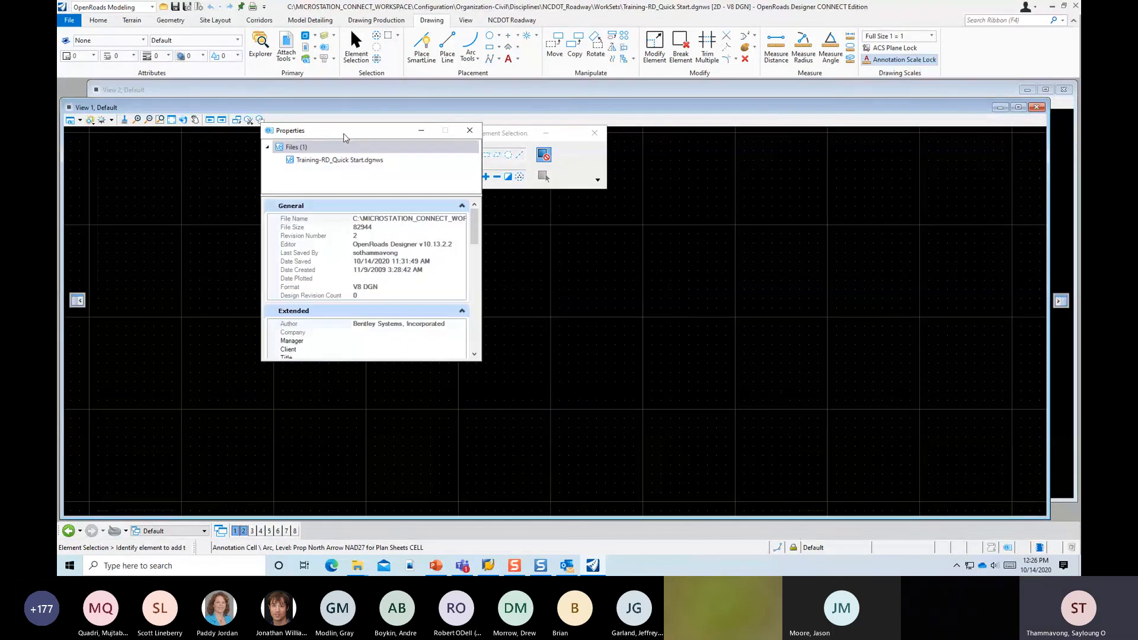
{"action": "left_click", "coordinate": [383, 161]}
{"action": "scroll", "coordinate": [445, 262], "scroll_direction": "down", "scroll_amount": 4}
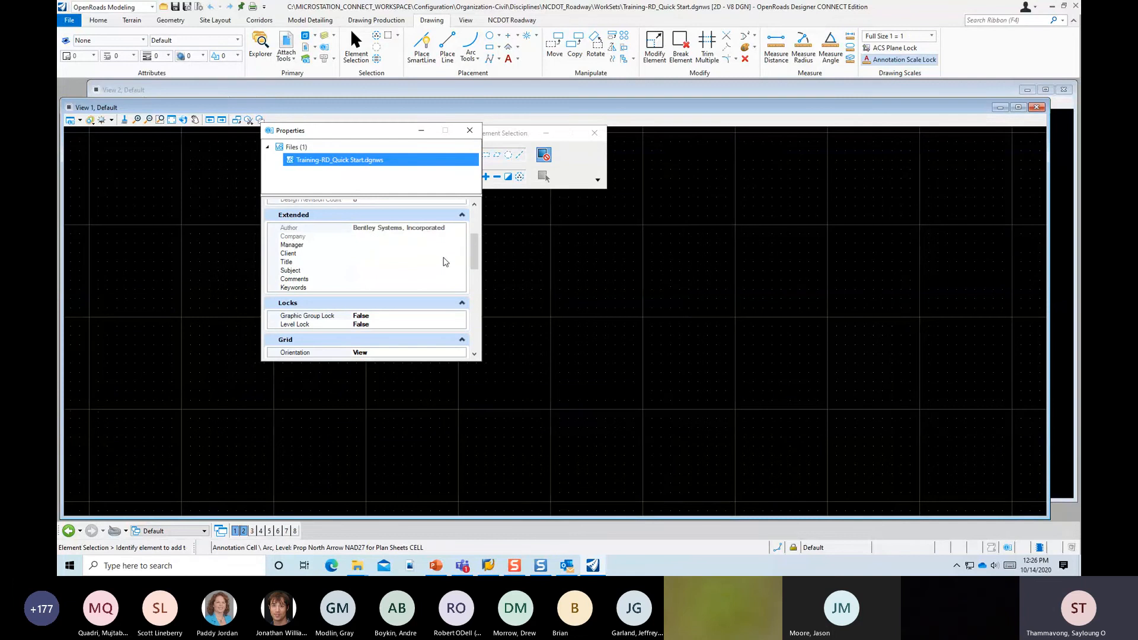
{"action": "scroll", "coordinate": [445, 261], "scroll_direction": "down", "scroll_amount": 5}
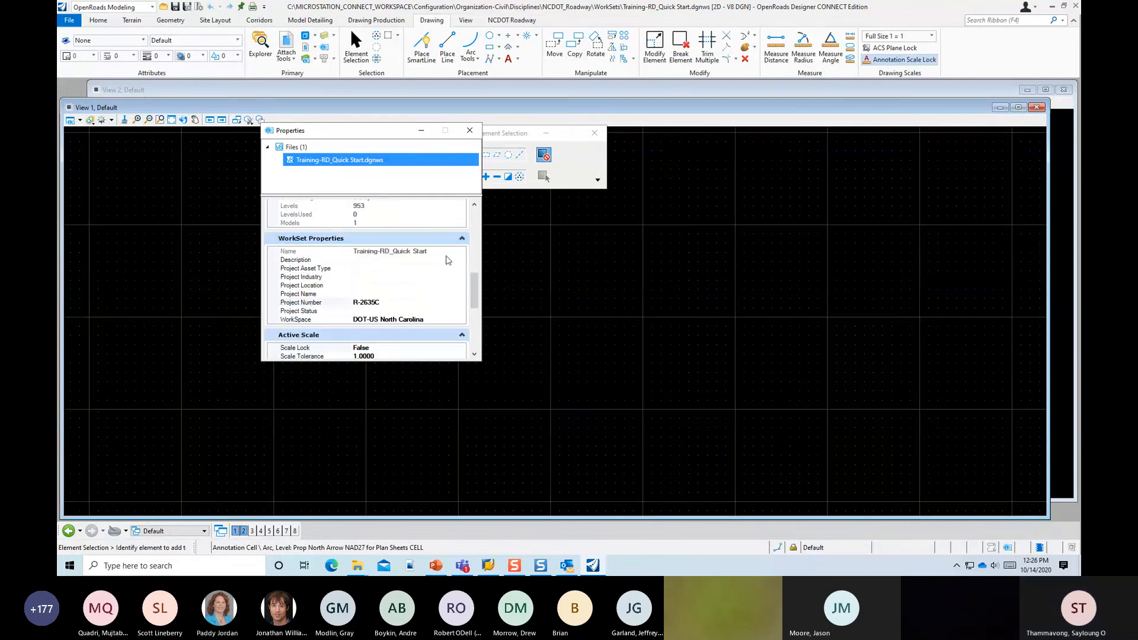
Inspect the Project Number entry in the WorkSet properties without editing it, and close the file properties.
{"action": "left_click", "coordinate": [382, 303]}
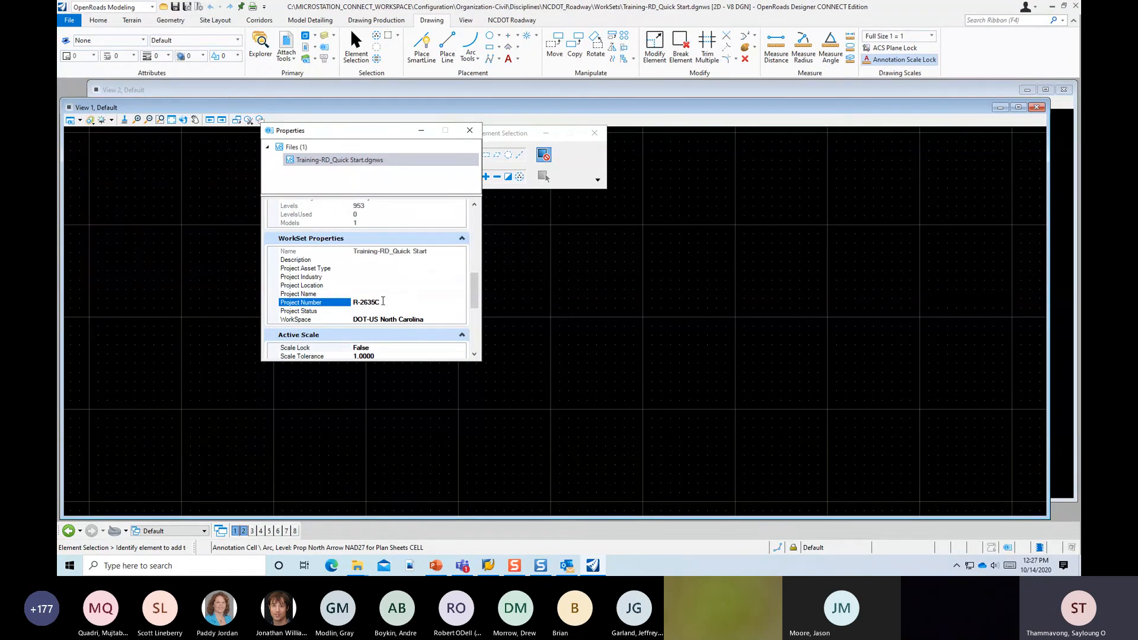
{"action": "left_click_drag", "start_coordinate": [381, 302], "coordinate": [375, 301]}
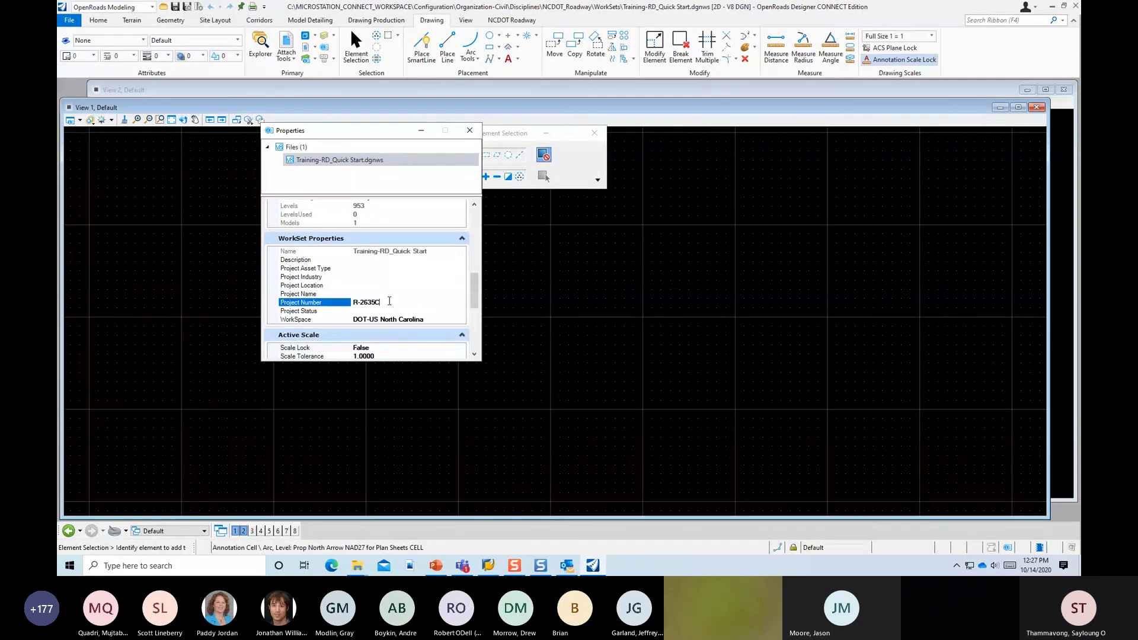
{"action": "left_click_drag", "start_coordinate": [383, 301], "coordinate": [349, 299]}
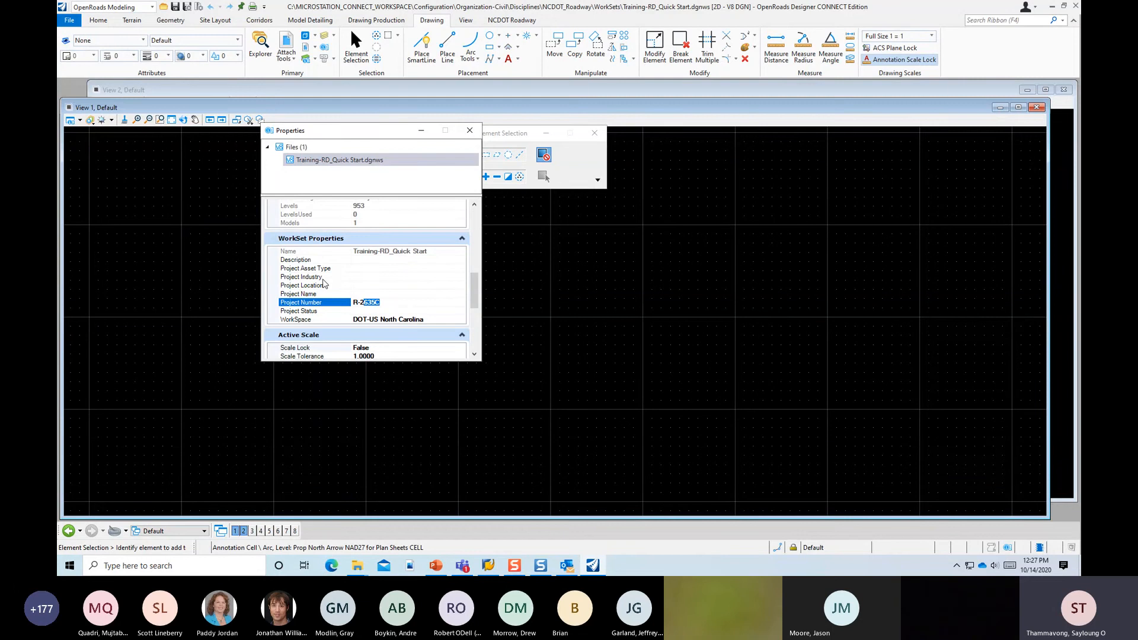
{"action": "scroll", "coordinate": [322, 269], "scroll_direction": "down", "scroll_amount": 1}
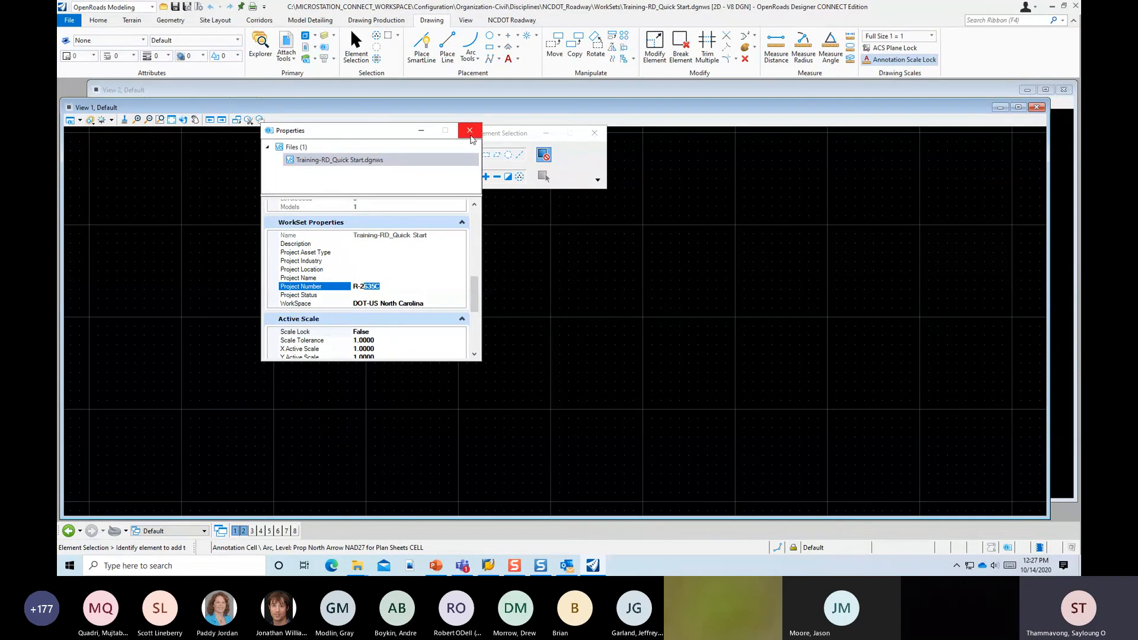
{"action": "left_click", "coordinate": [401, 288]}
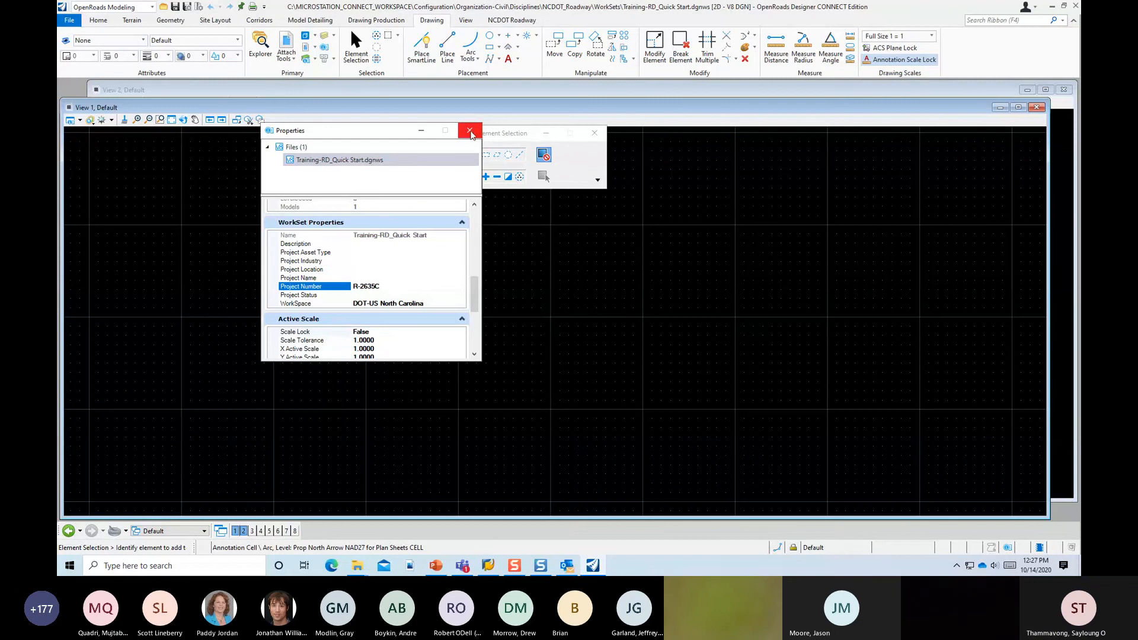
{"action": "left_click", "coordinate": [470, 131]}
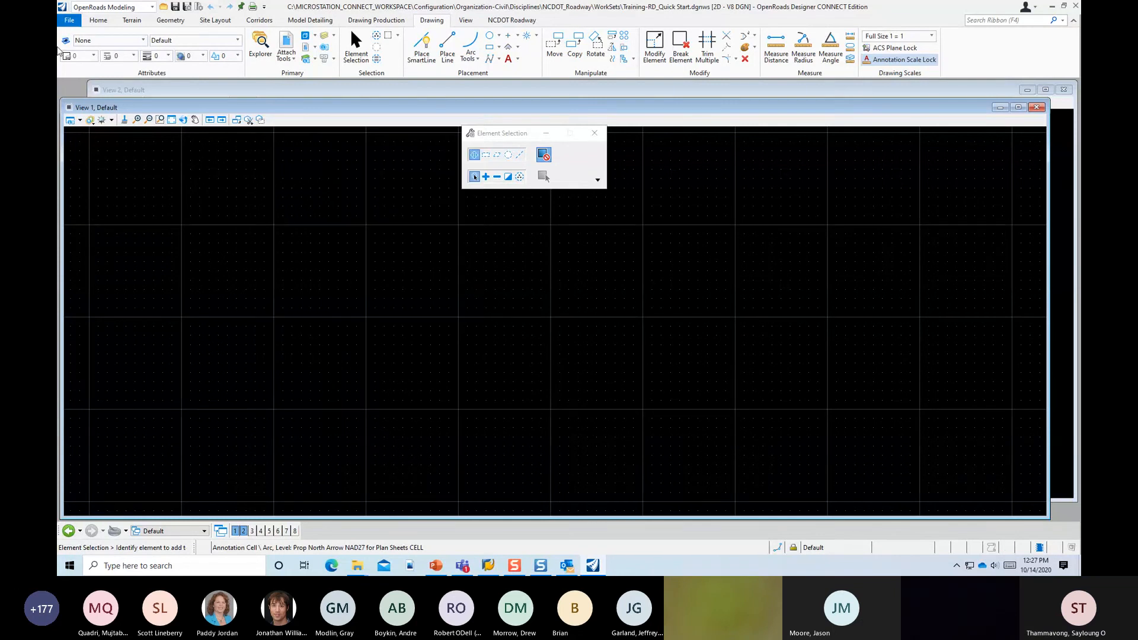
Reopen r2635c_rdy_ppl - Copy.dgn from the Module 8 (Plan Sheets) folder.
{"action": "left_click", "coordinate": [70, 20]}
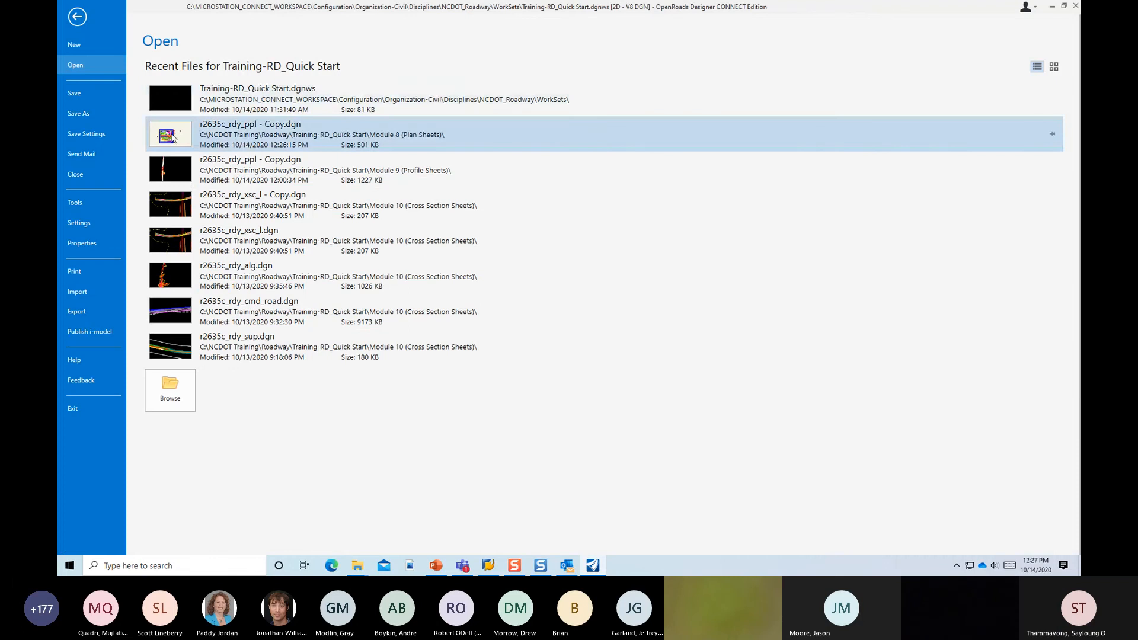
{"action": "left_click", "coordinate": [174, 137]}
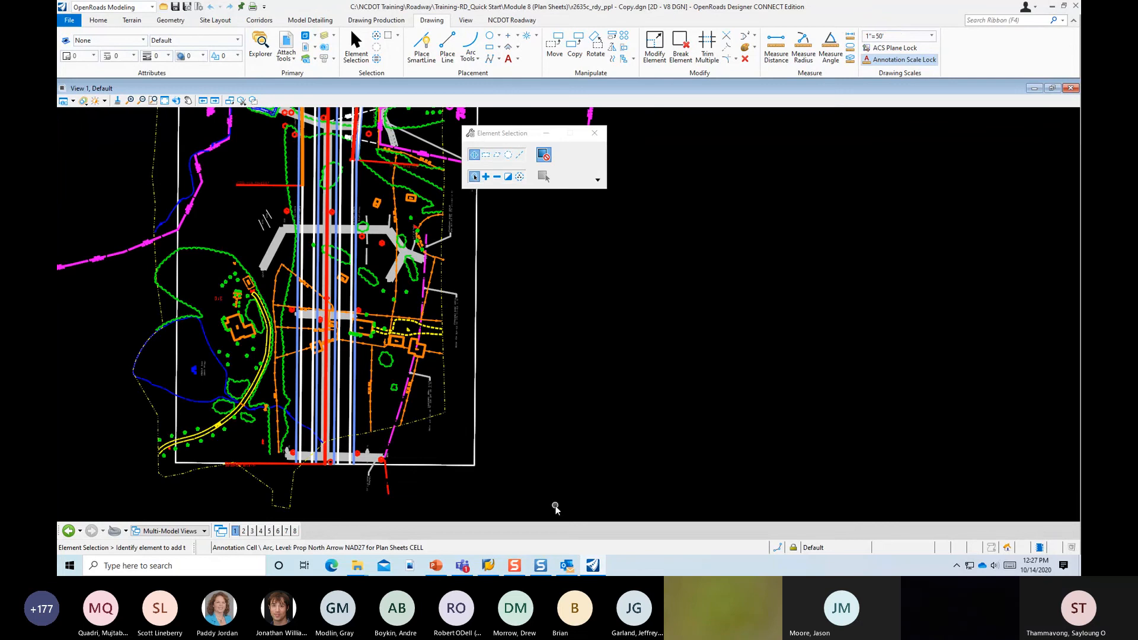
Switch to the PowerPoint presentation, review the Sheet Numbering Controls slide, and move its window off the drawing area.
{"action": "left_click", "coordinate": [432, 566]}
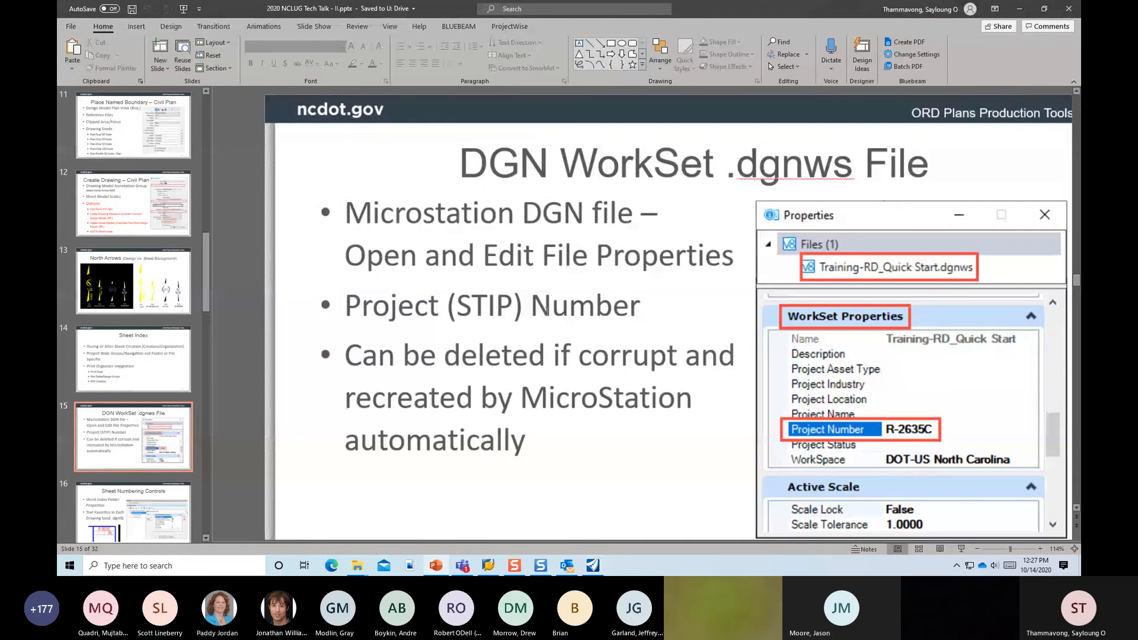
{"action": "scroll", "coordinate": [548, 312], "scroll_direction": "down", "scroll_amount": 1}
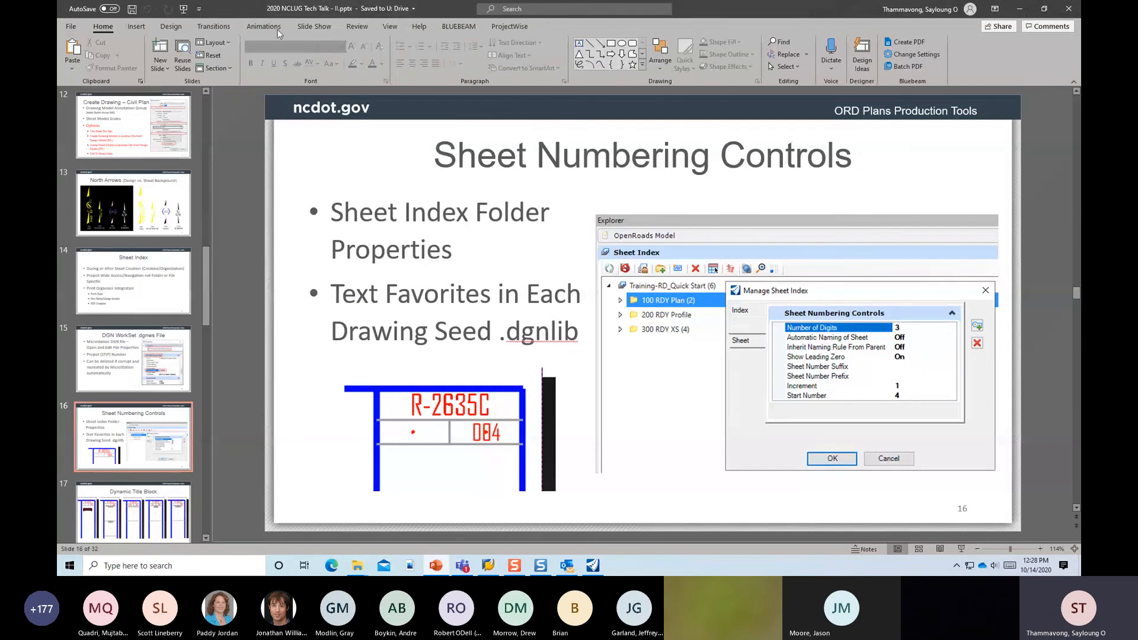
{"action": "double_click", "coordinate": [234, 16]}
{"action": "left_click_drag", "start_coordinate": [234, 16], "coordinate": [235, 19]}
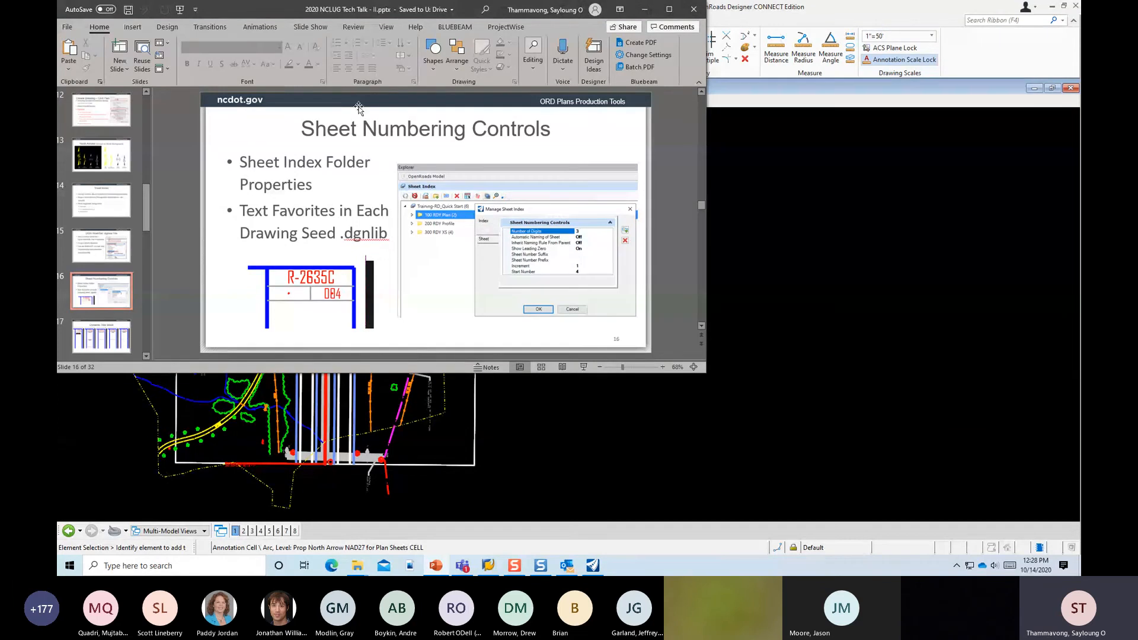
{"action": "left_click_drag", "start_coordinate": [281, 18], "coordinate": [1137, 140]}
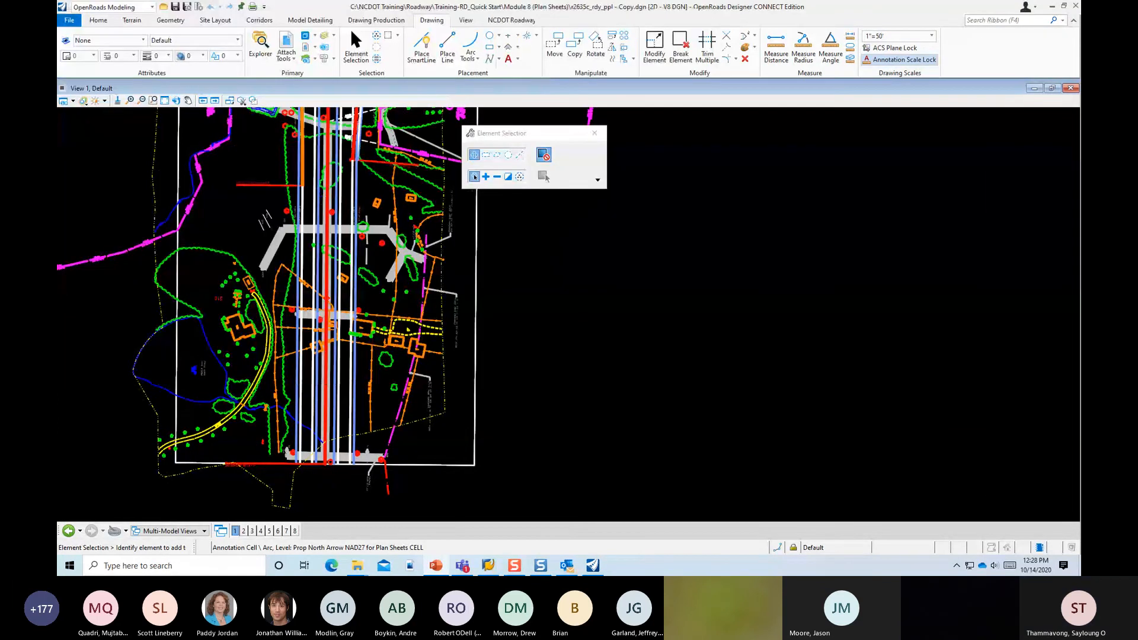
Open the 8 [Sheet] Views view group in OpenRoads Designer.
{"action": "left_click", "coordinate": [205, 531]}
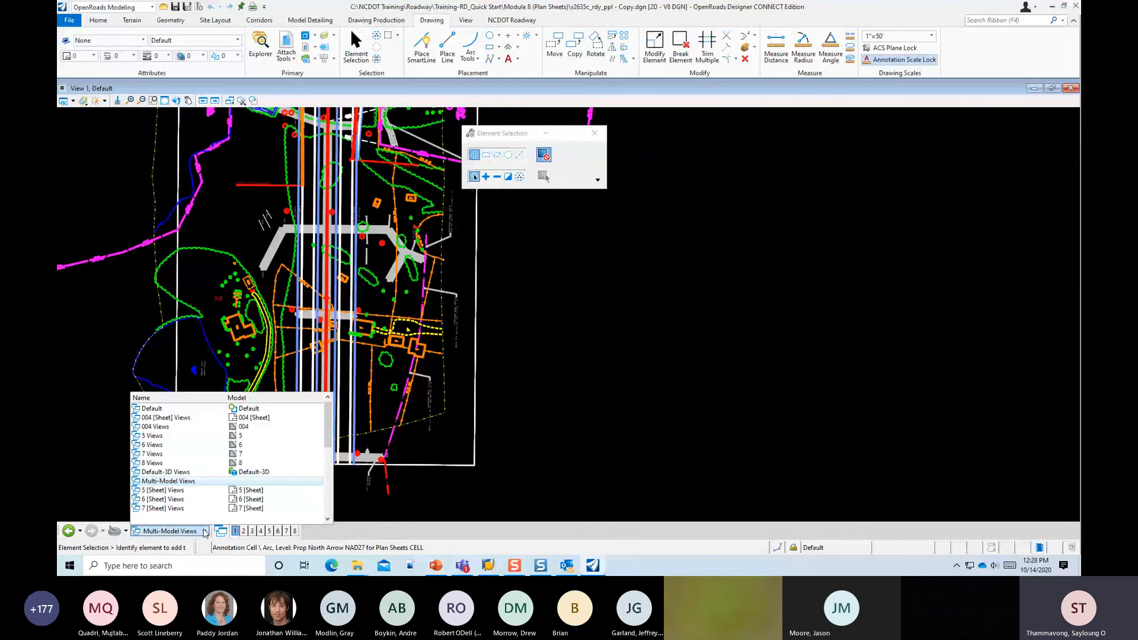
{"action": "scroll", "coordinate": [282, 501], "scroll_direction": "down", "scroll_amount": 1}
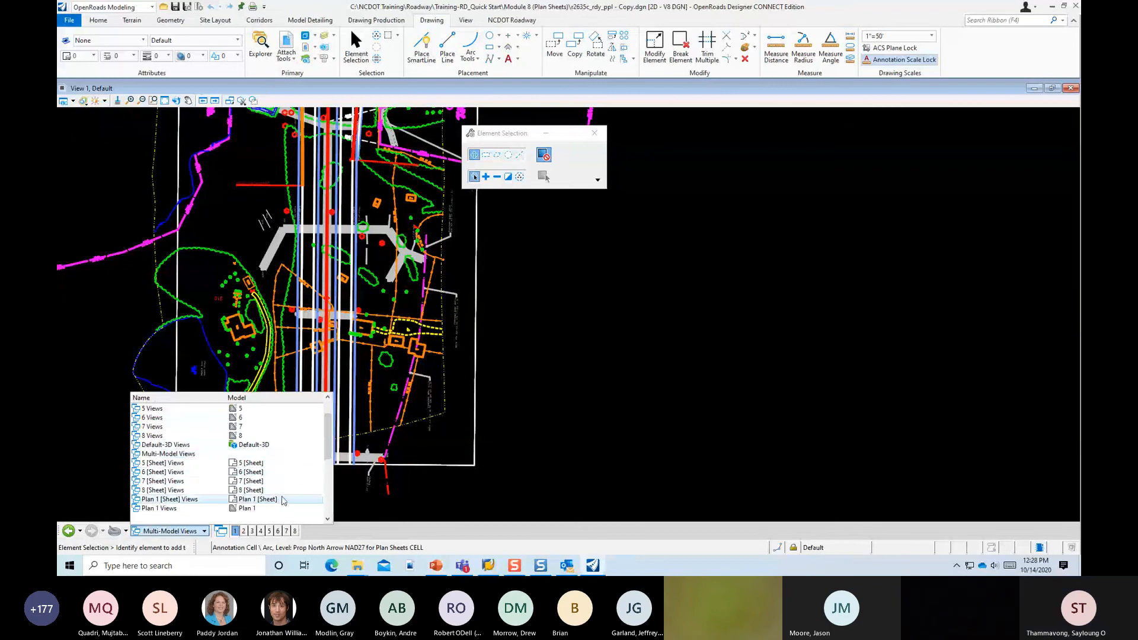
{"action": "left_click", "coordinate": [282, 490]}
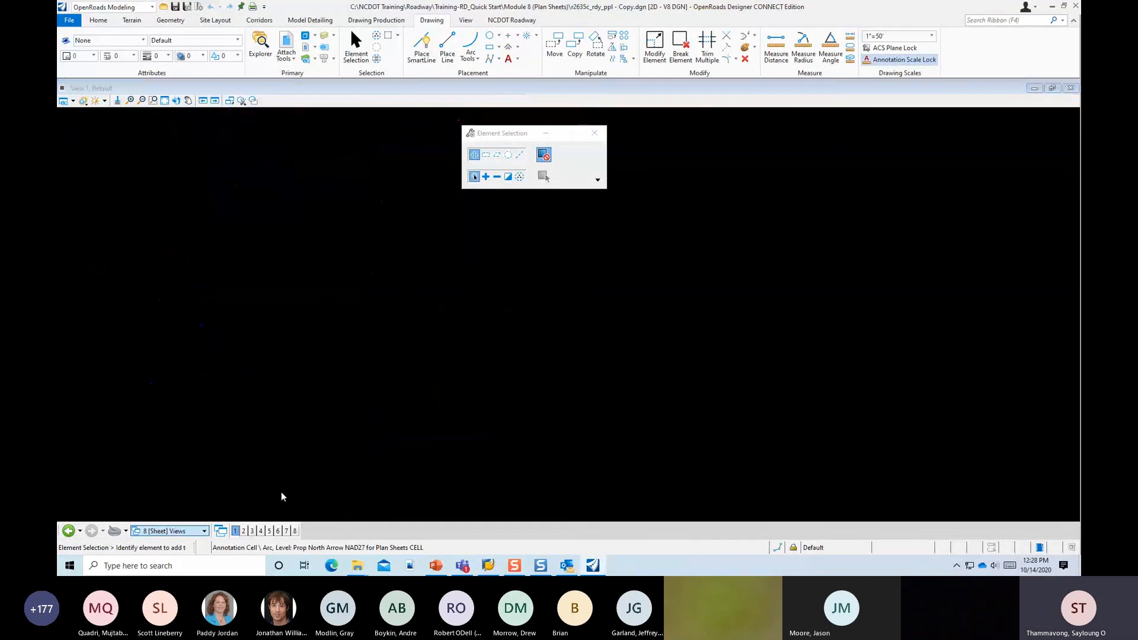
Check the sheet number in the 8 [Sheet] title block, and open the Sheet Index in the Explorer for editing.
{"action": "scroll", "coordinate": [500, 265], "scroll_direction": "up", "scroll_amount": 5}
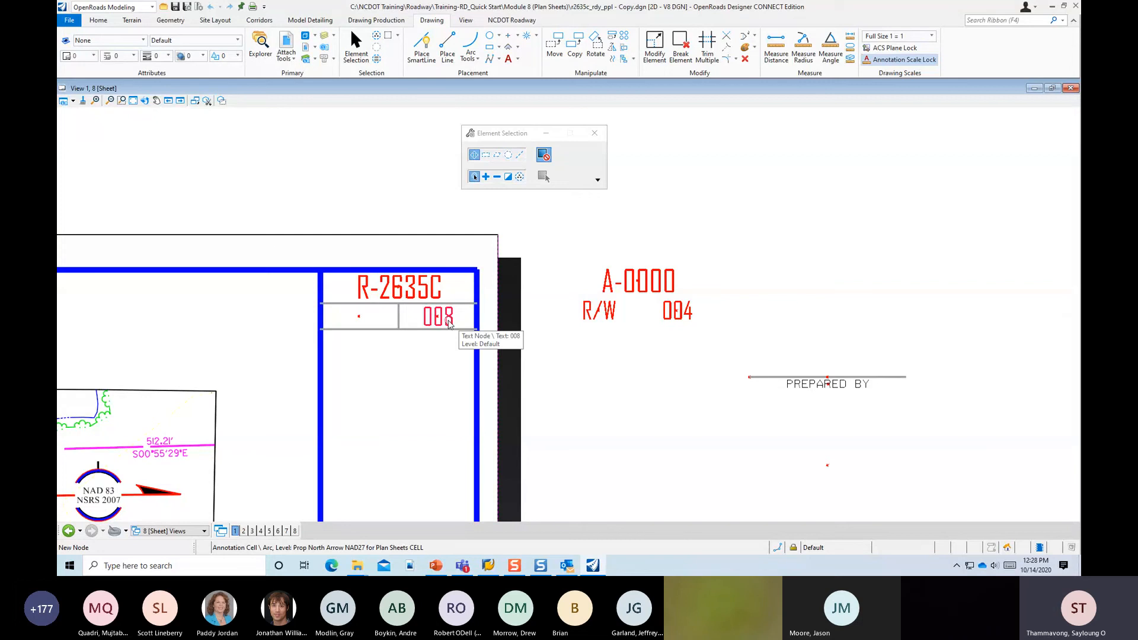
{"action": "scroll", "coordinate": [448, 324], "scroll_direction": "down", "scroll_amount": 5}
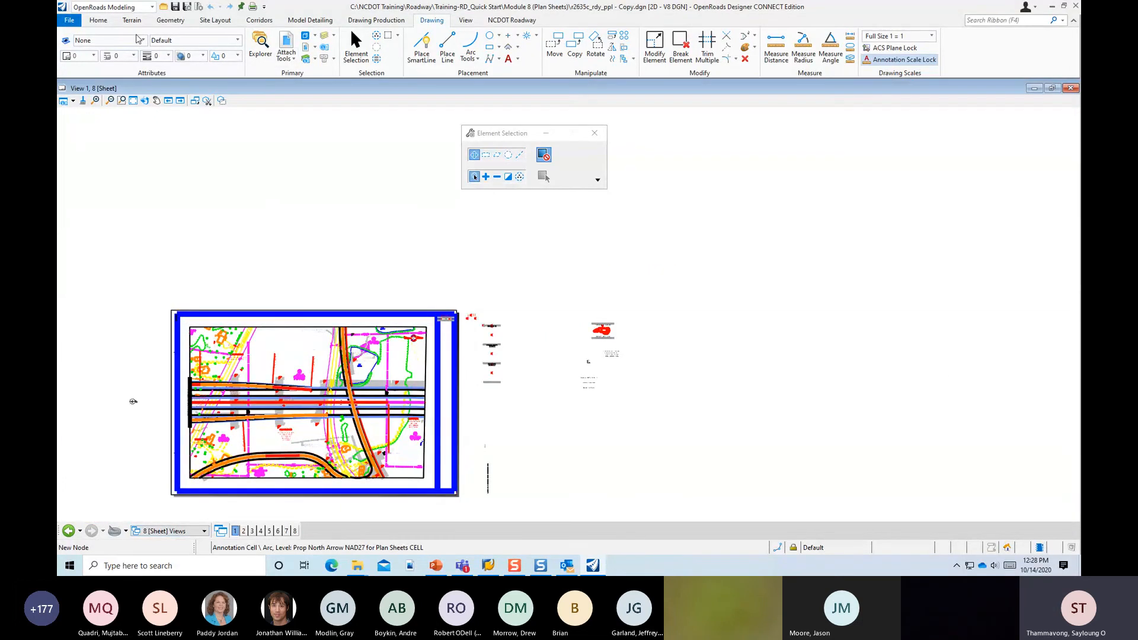
{"action": "left_click", "coordinate": [260, 48]}
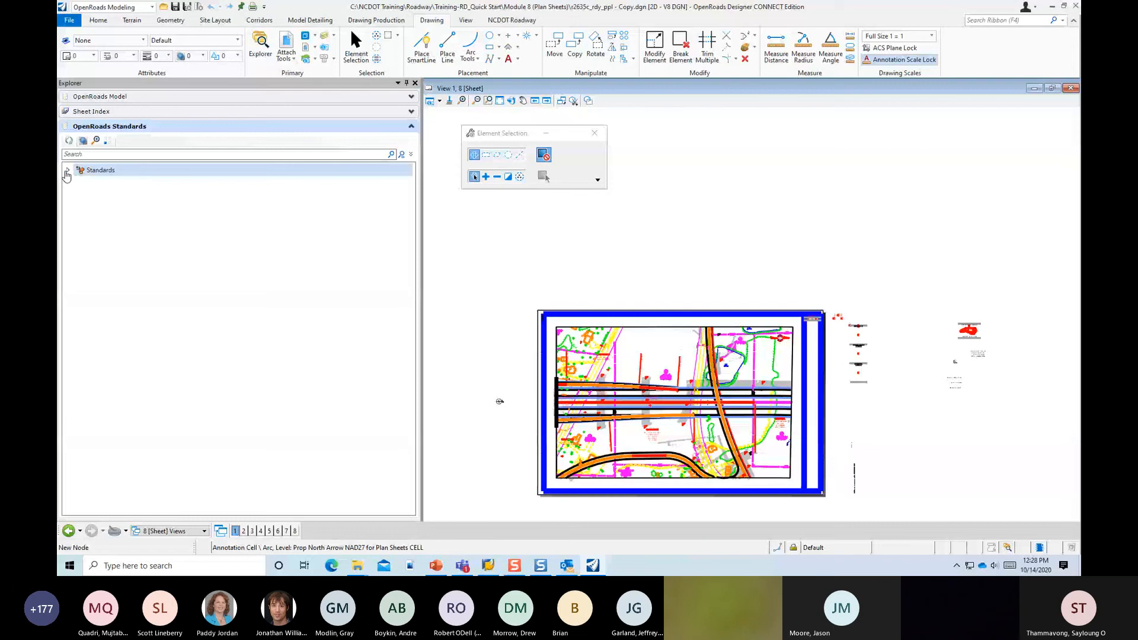
{"action": "left_click", "coordinate": [67, 171]}
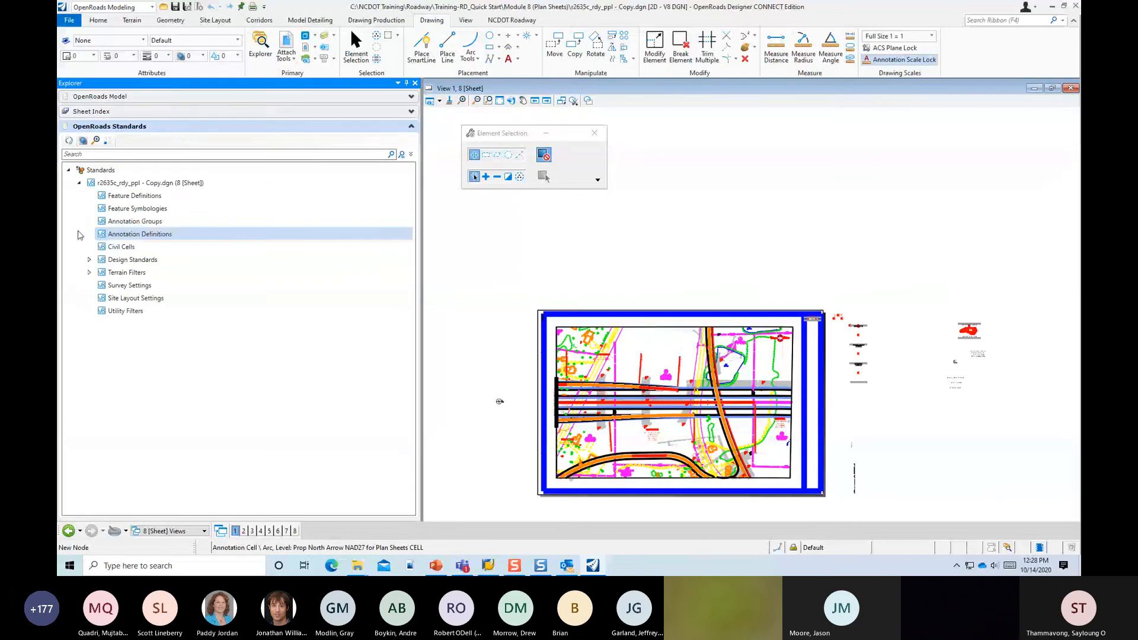
{"action": "left_click", "coordinate": [157, 113]}
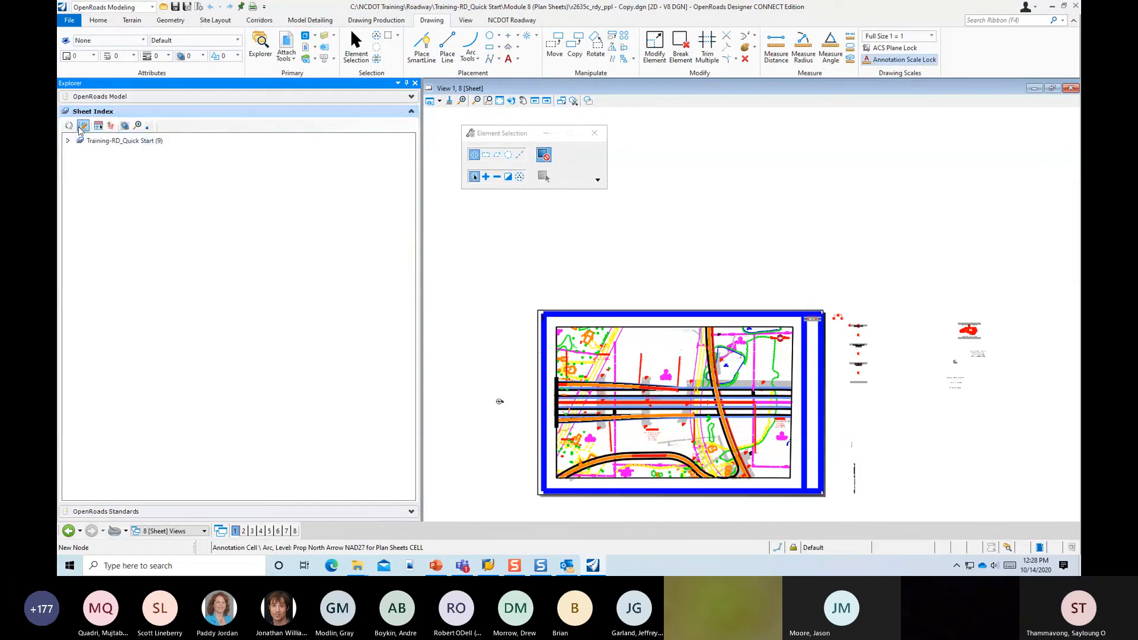
{"action": "left_click", "coordinate": [83, 126]}
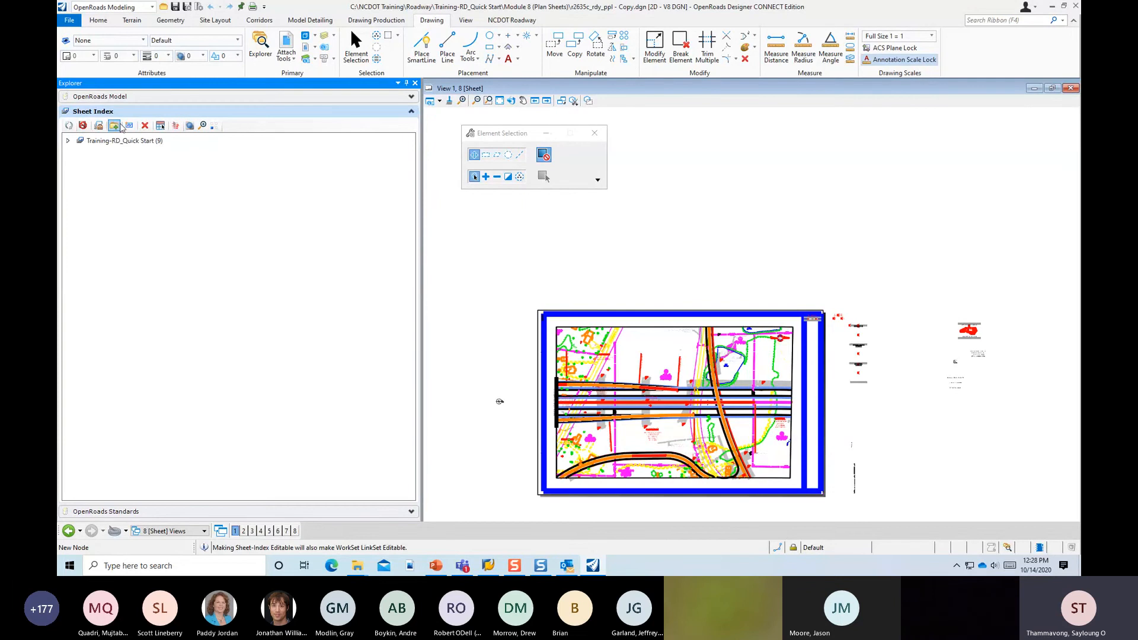
Remove sheets 004 through 008 from the 100 RDY Plan folder of the sheet index.
{"action": "left_click", "coordinate": [67, 140]}
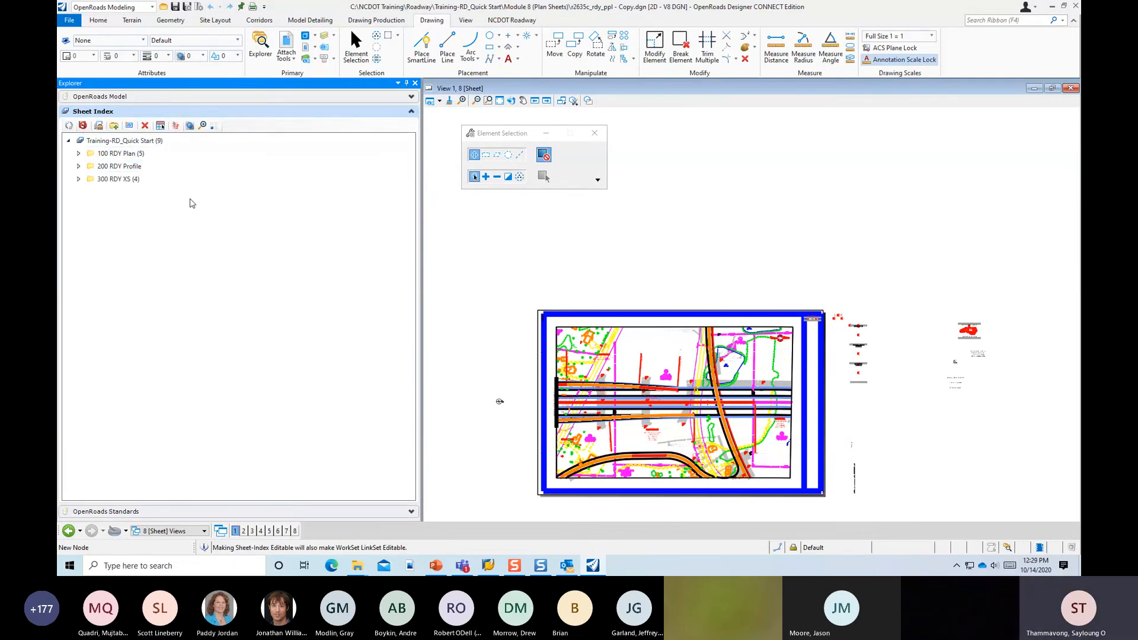
{"action": "left_click", "coordinate": [79, 154]}
{"action": "left_click", "coordinate": [148, 167]}
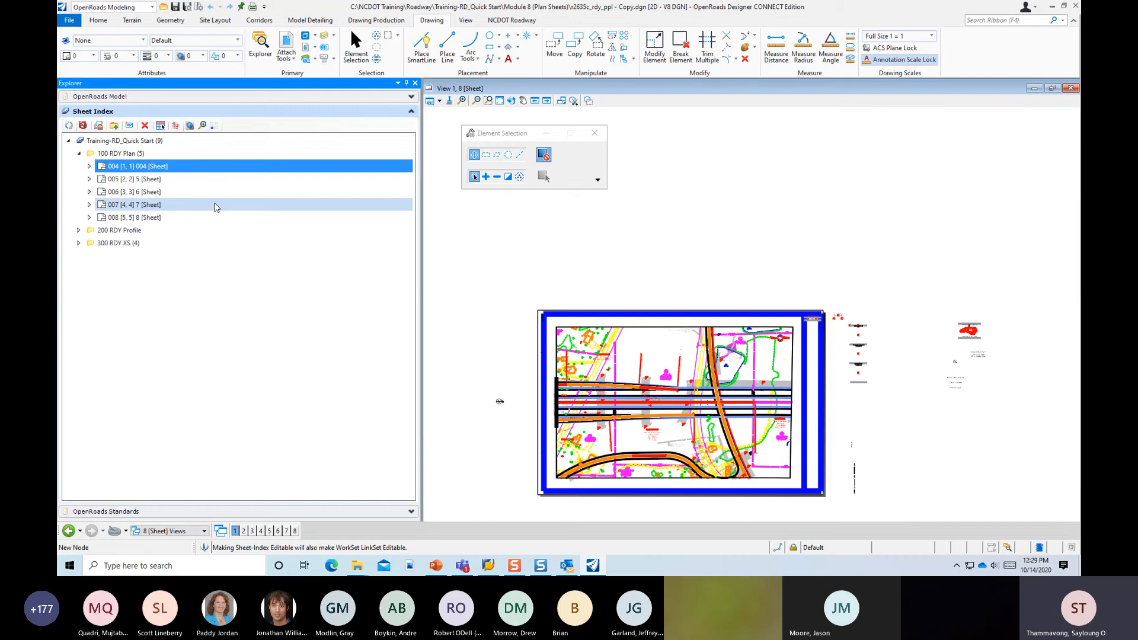
{"action": "left_click", "coordinate": [178, 221], "text": "shift"}
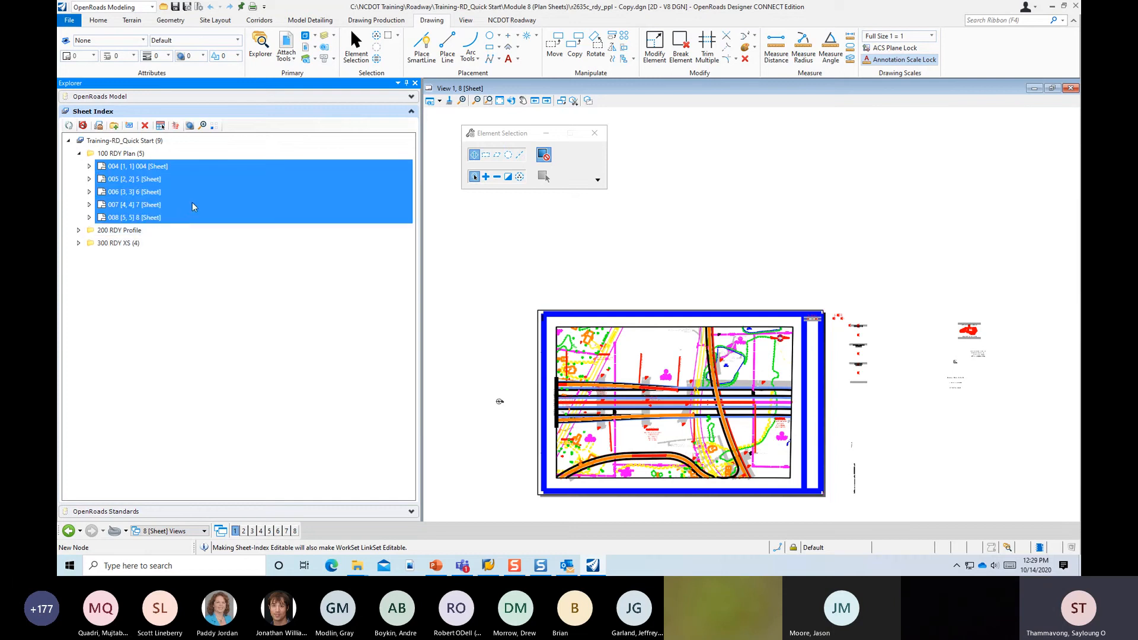
{"action": "left_click", "coordinate": [145, 126]}
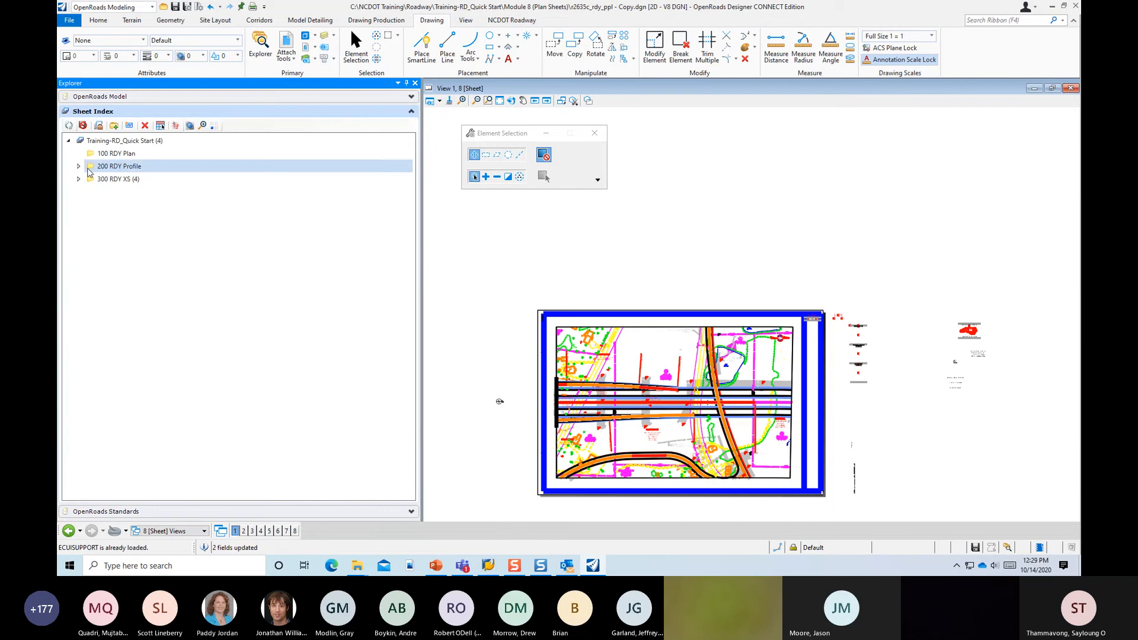
Review the folder-level Sheet Numbering Controls of the 100 RDY Plan folder and accept them without changes.
{"action": "left_click", "coordinate": [114, 154]}
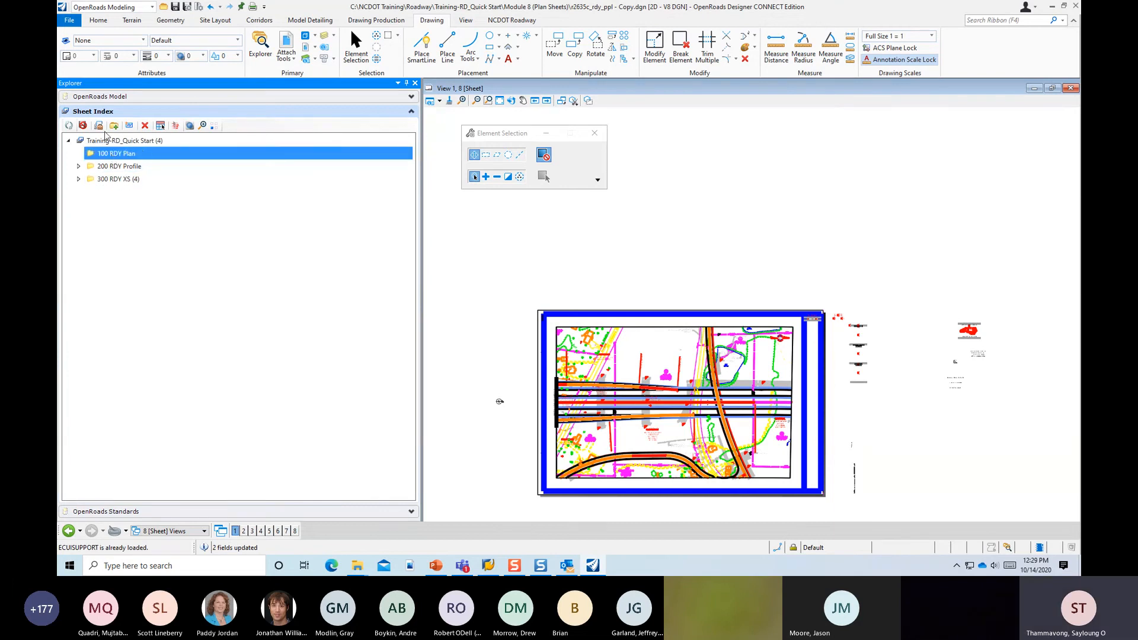
{"action": "double_click", "coordinate": [147, 153]}
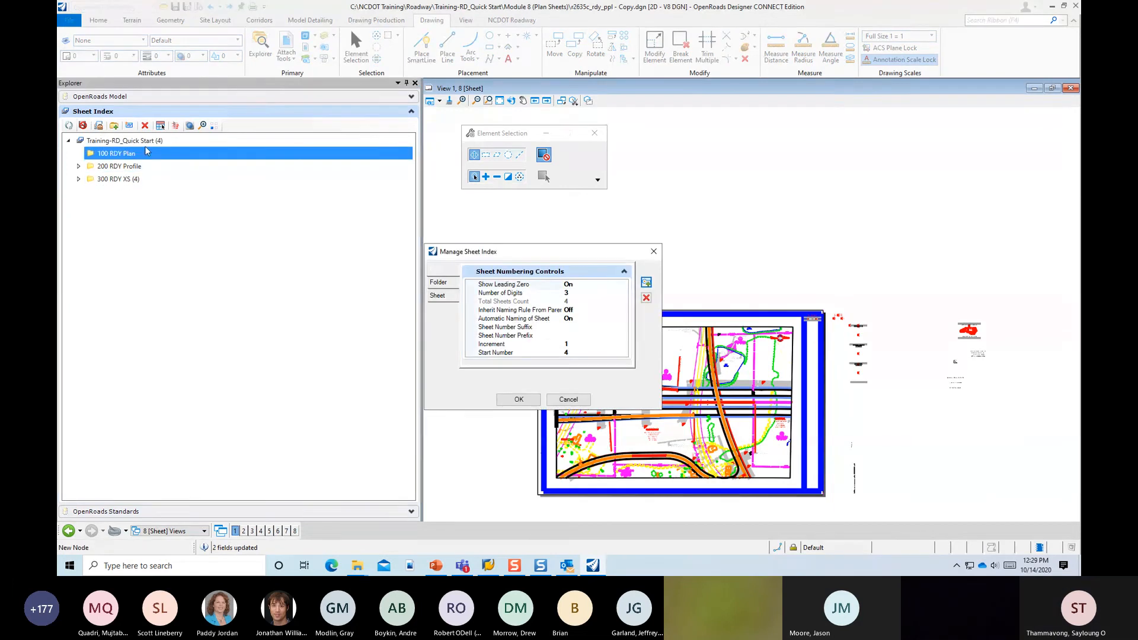
{"action": "left_click_drag", "start_coordinate": [525, 255], "coordinate": [339, 204]}
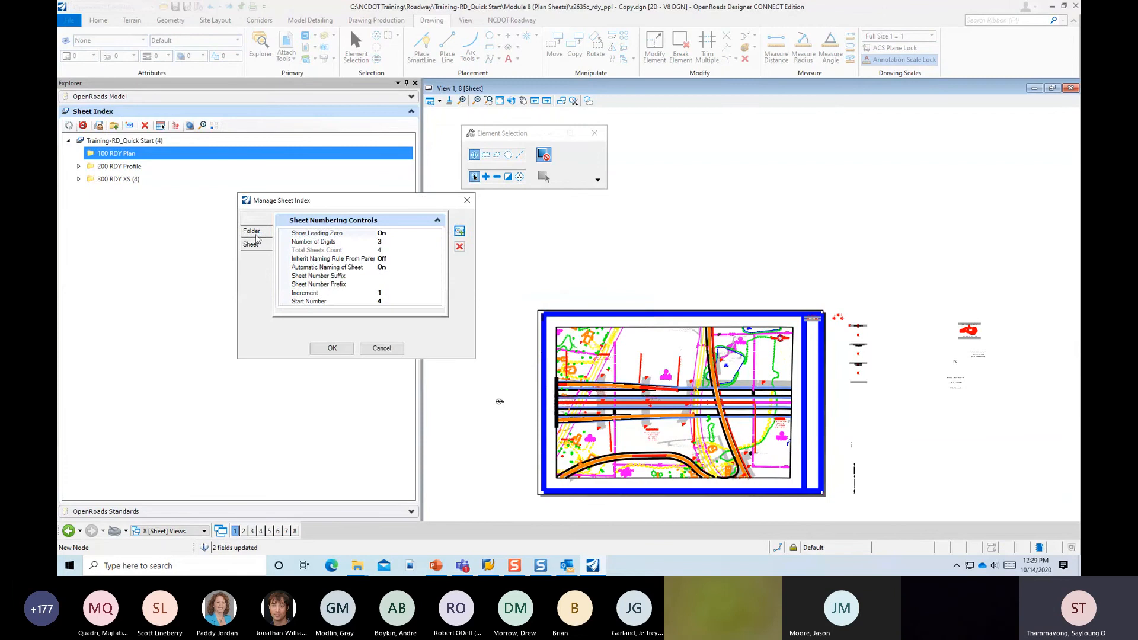
{"action": "left_click", "coordinate": [255, 234]}
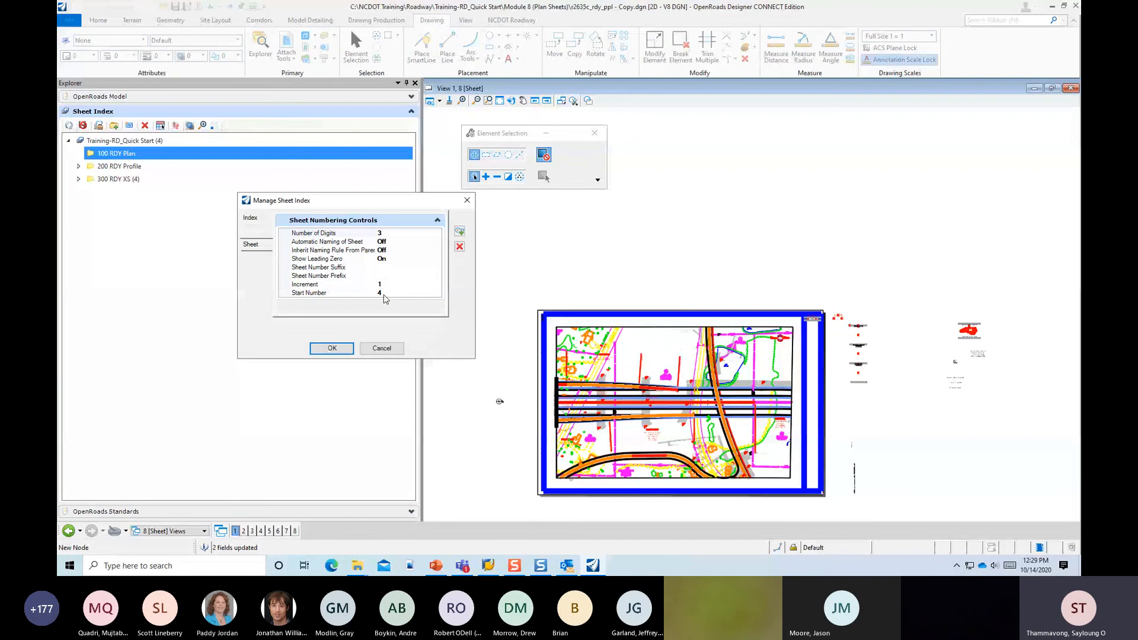
{"action": "left_click", "coordinate": [332, 348]}
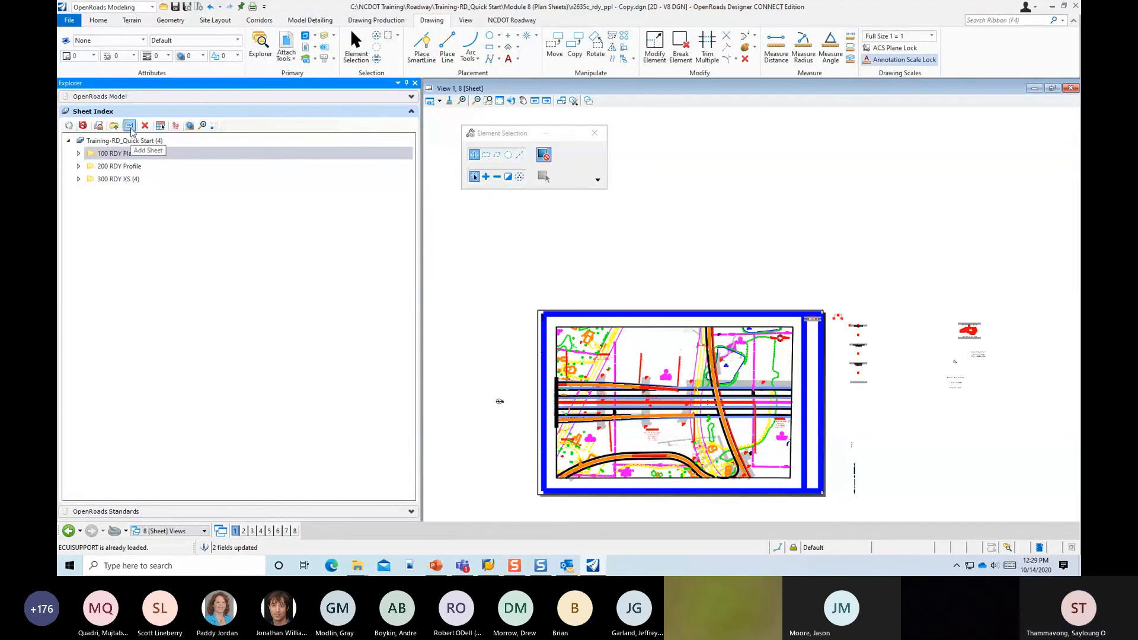
Add sheets Plan 1-1 through Plan 6 from r2635c_rdy_ppl - Copy.dgn in Module 8 (Plan Sheets) to the 100 RDY Plan folder and expand it.
{"action": "left_click", "coordinate": [129, 125]}
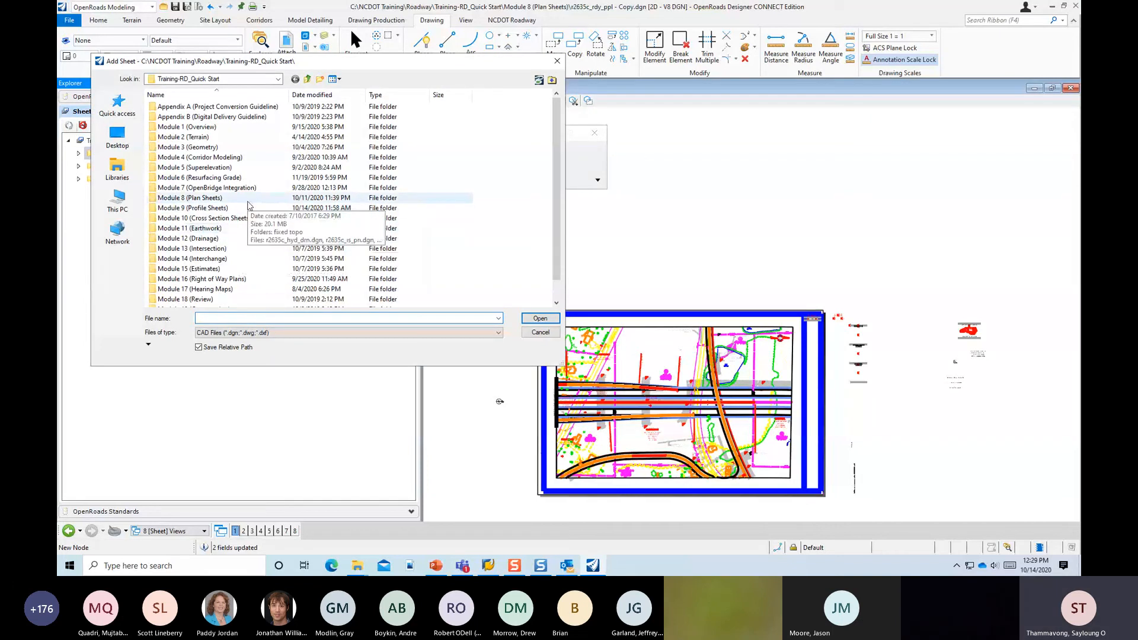
{"action": "double_click", "coordinate": [248, 201]}
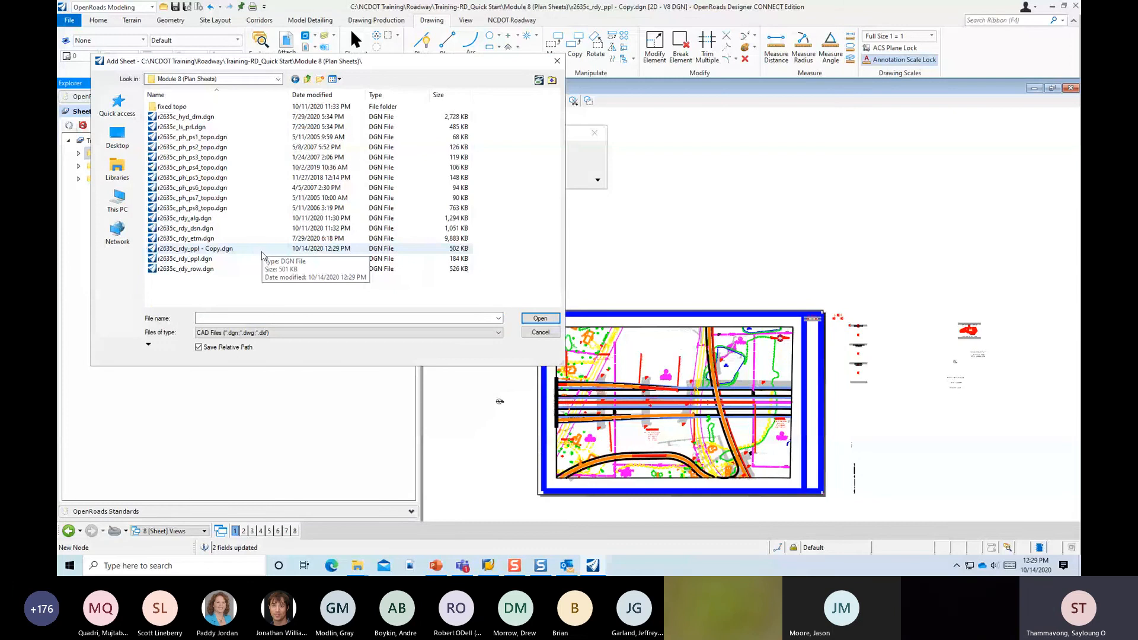
{"action": "left_click", "coordinate": [263, 251]}
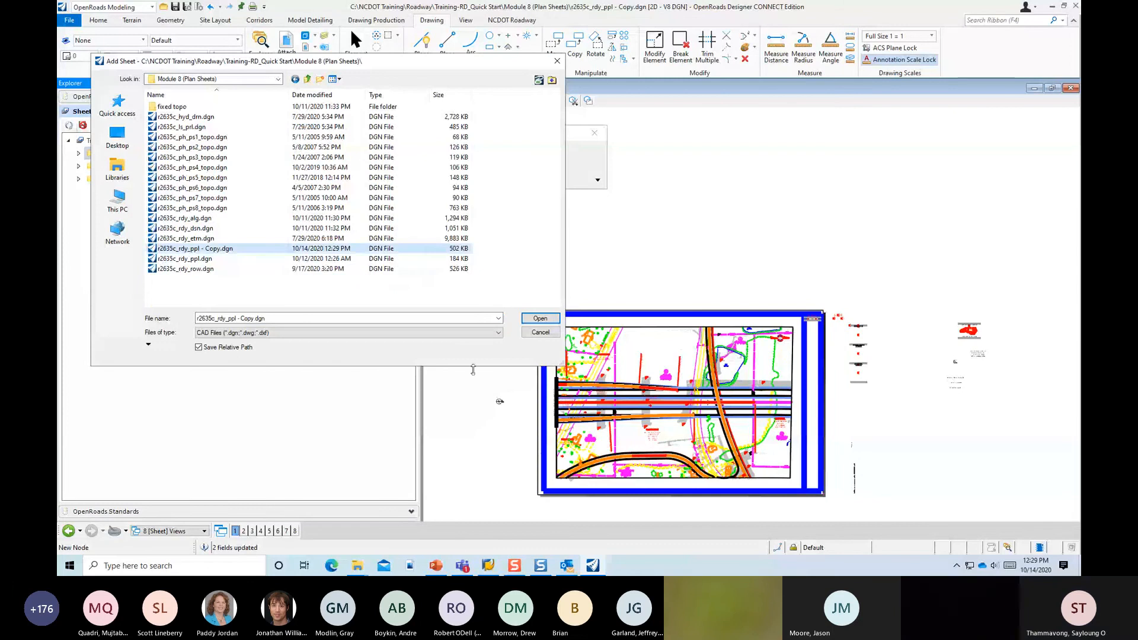
{"action": "left_click", "coordinate": [538, 323]}
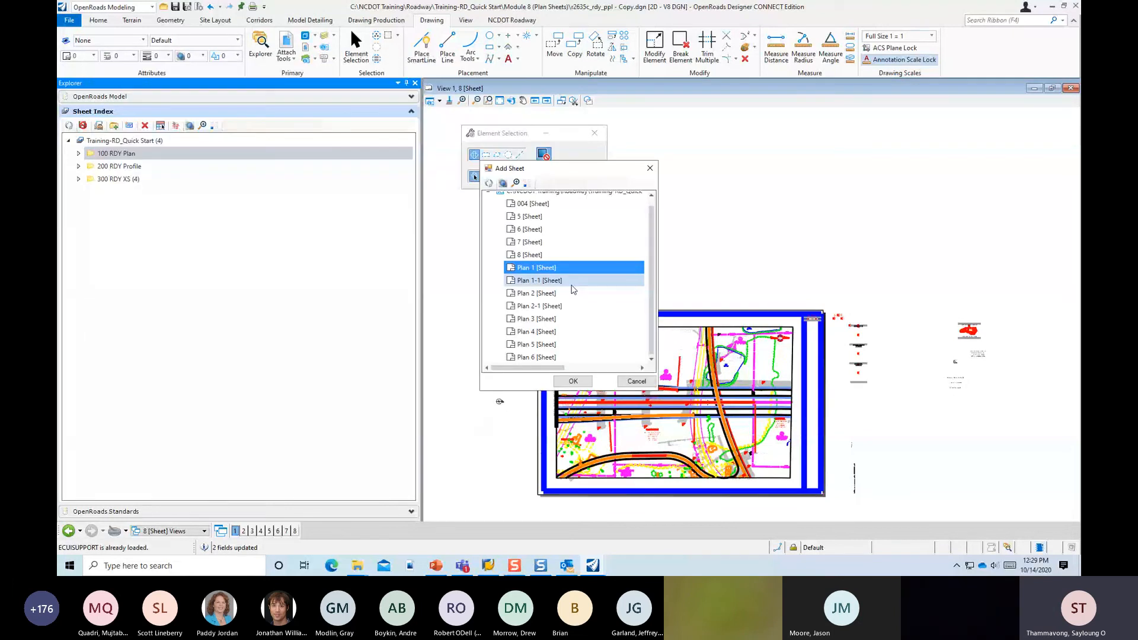
{"action": "left_click", "coordinate": [572, 282]}
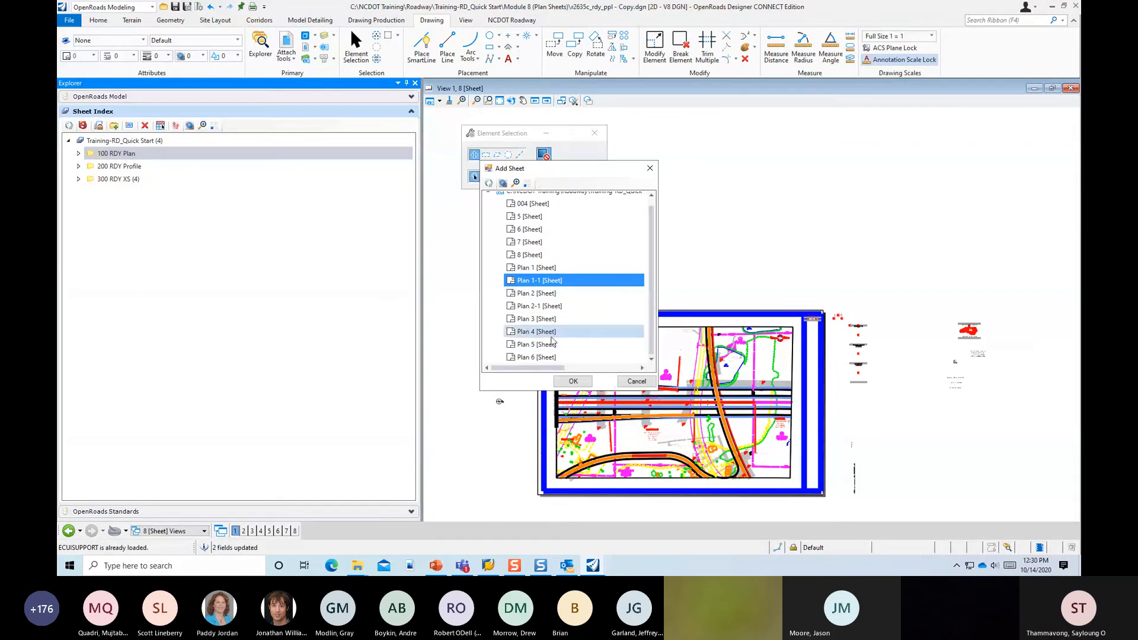
{"action": "left_click", "coordinate": [560, 357], "text": "shift"}
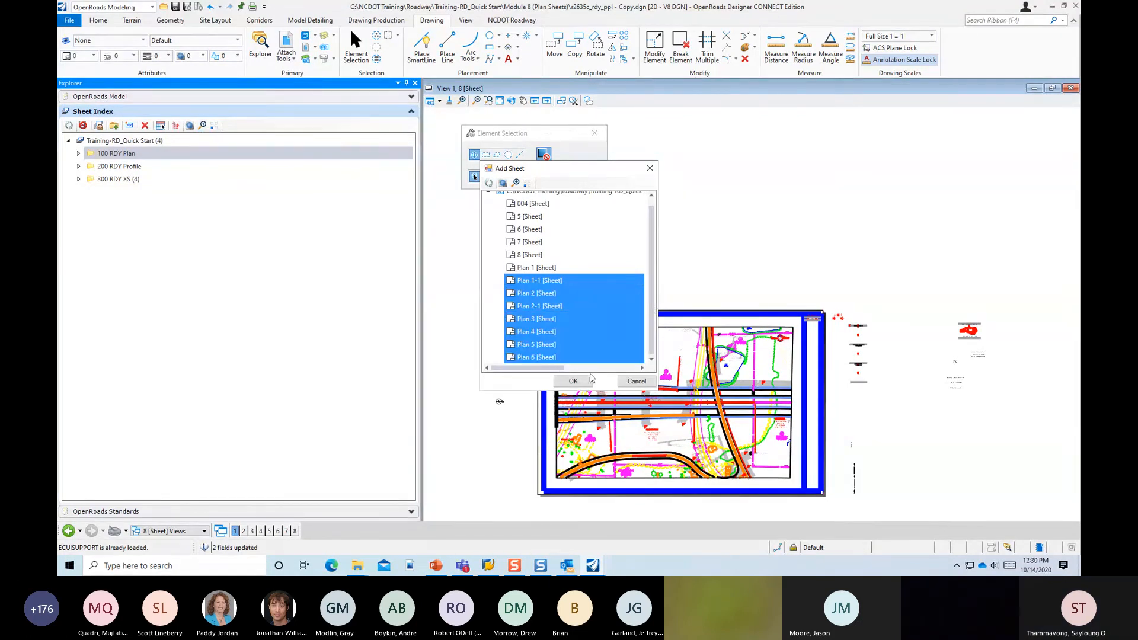
{"action": "left_click", "coordinate": [573, 382]}
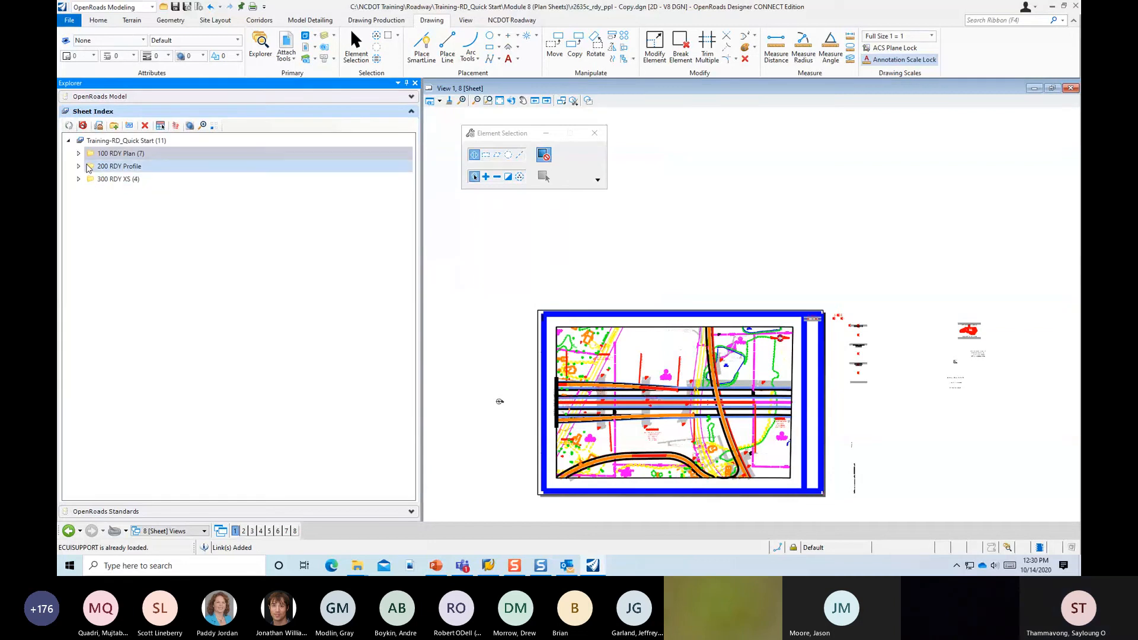
{"action": "left_click", "coordinate": [78, 154]}
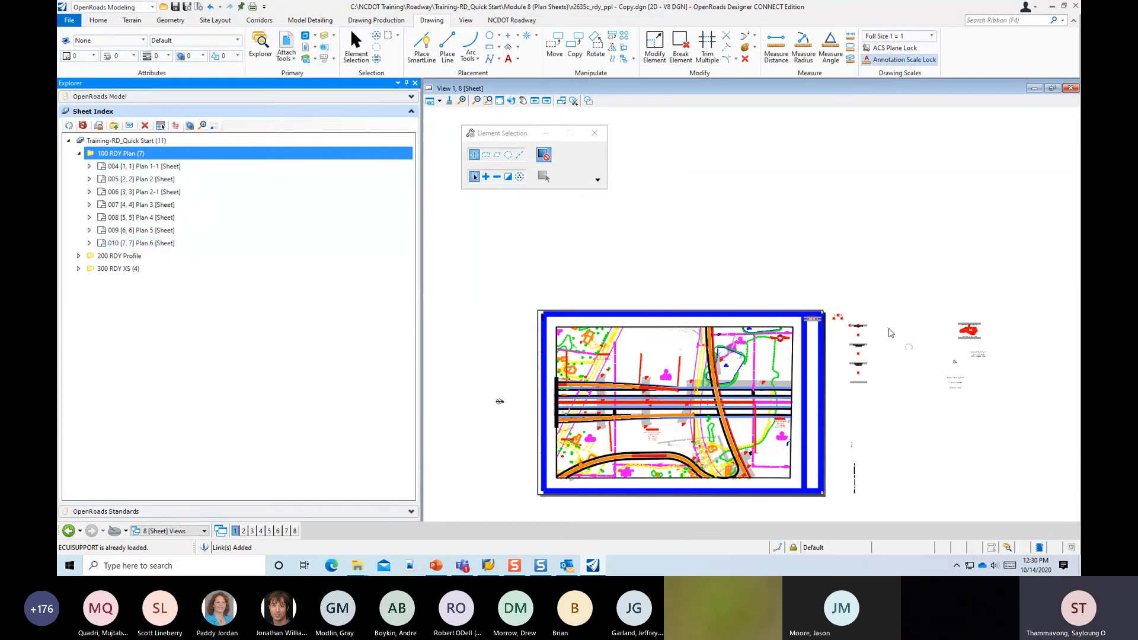
Examine the sheet number field in the title block of the 8 [Sheet] model.
{"action": "scroll", "coordinate": [853, 337], "scroll_direction": "up", "scroll_amount": 2}
{"action": "scroll", "coordinate": [832, 346], "scroll_direction": "up", "scroll_amount": 2}
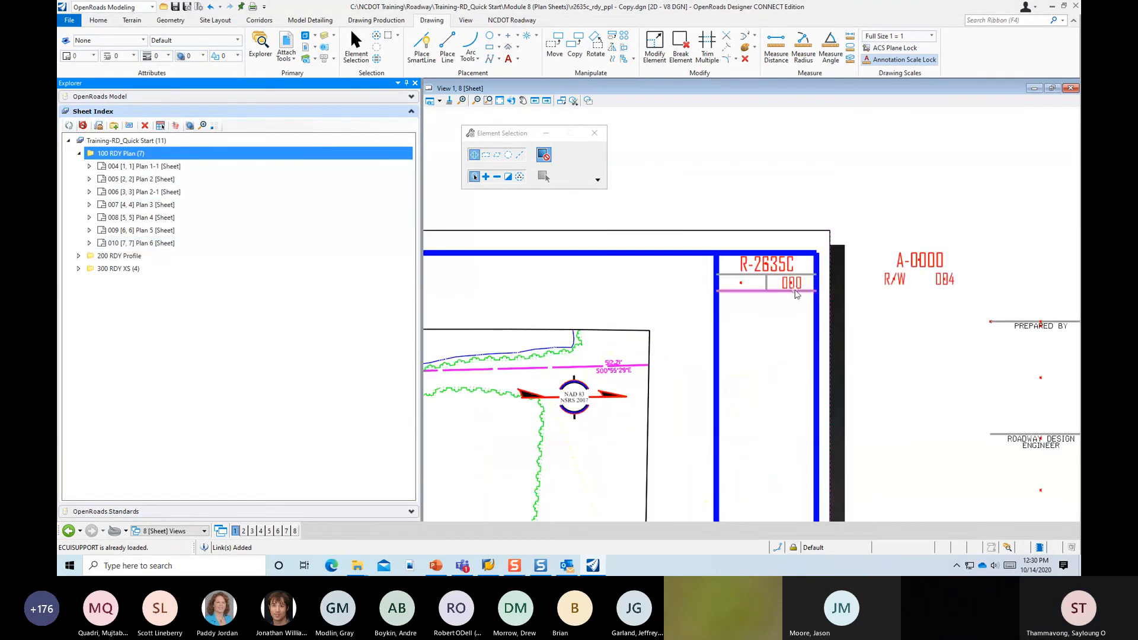
{"action": "scroll", "coordinate": [827, 302], "scroll_direction": "up", "scroll_amount": 1}
{"action": "scroll", "coordinate": [827, 303], "scroll_direction": "down", "scroll_amount": 1}
{"action": "scroll", "coordinate": [827, 302], "scroll_direction": "down", "scroll_amount": 4}
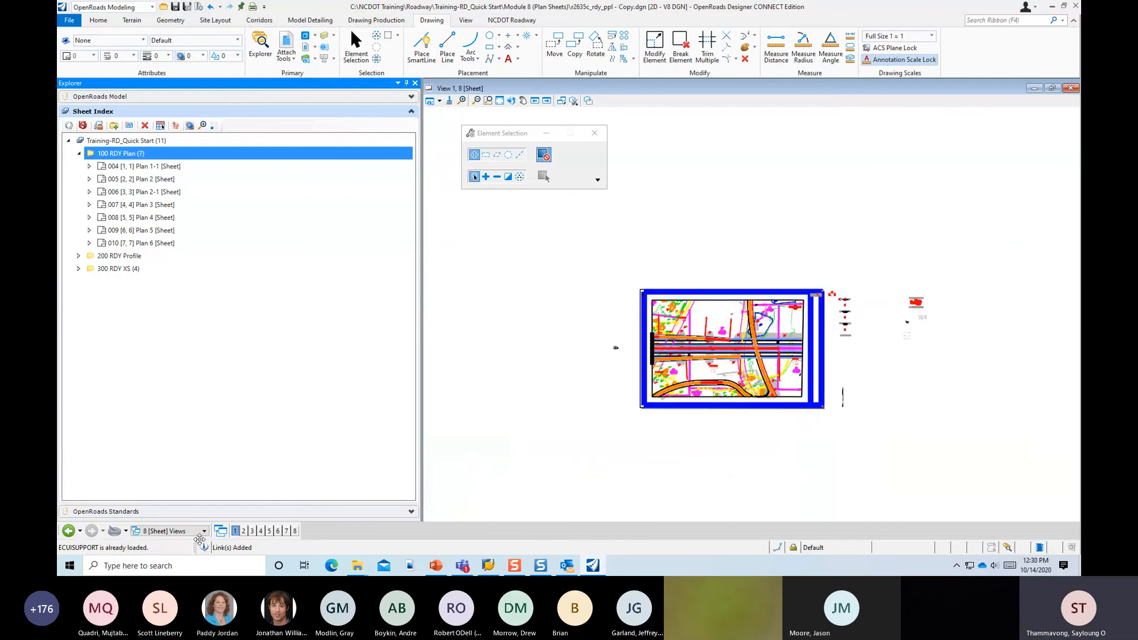
Open the 5 [Sheet] Views view group and examine the sheet number in its title block.
{"action": "left_click", "coordinate": [200, 532]}
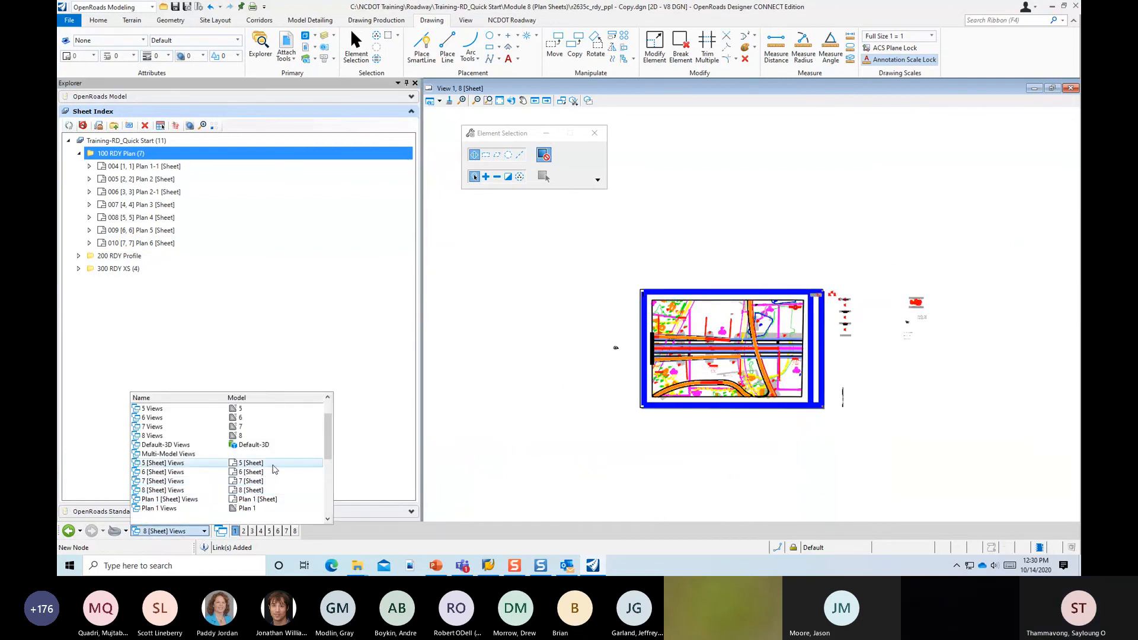
{"action": "left_click", "coordinate": [272, 463]}
{"action": "scroll", "coordinate": [711, 350], "scroll_direction": "up", "scroll_amount": 6}
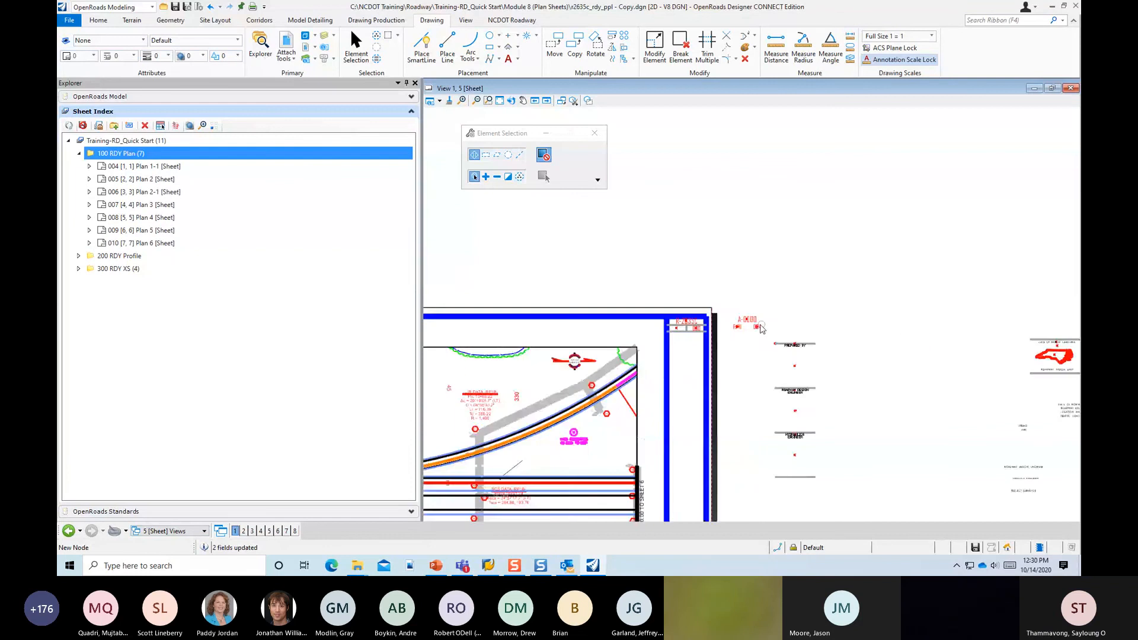
{"action": "scroll", "coordinate": [702, 336], "scroll_direction": "down", "scroll_amount": 6}
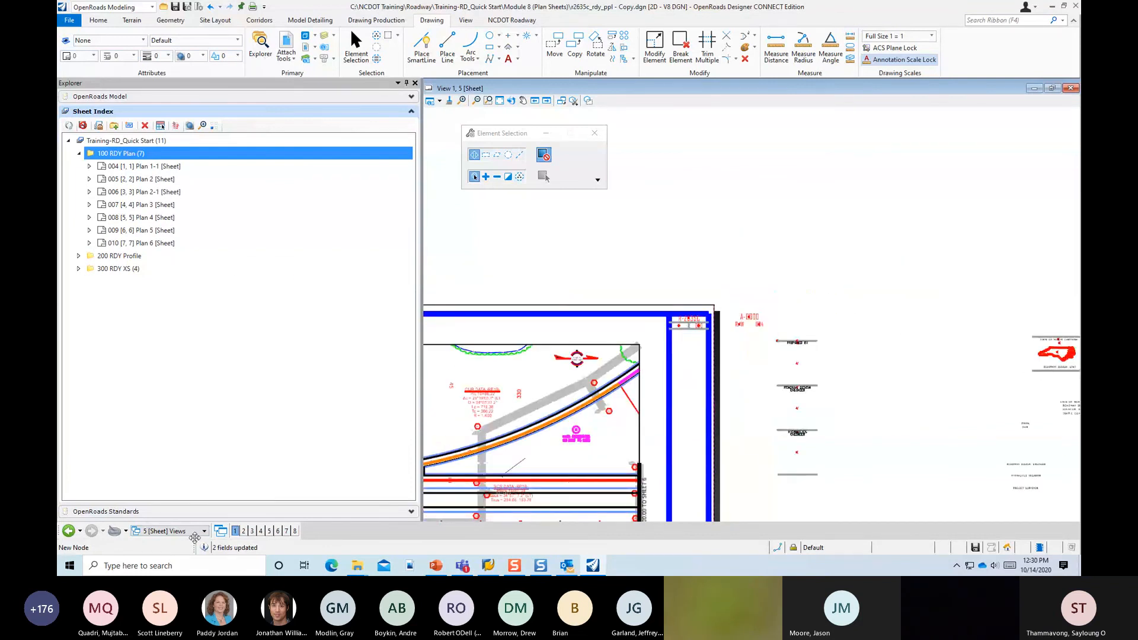
Open the 004 [Sheet] Views view group.
{"action": "left_click", "coordinate": [203, 531]}
{"action": "scroll", "coordinate": [267, 451], "scroll_direction": "up", "scroll_amount": 5}
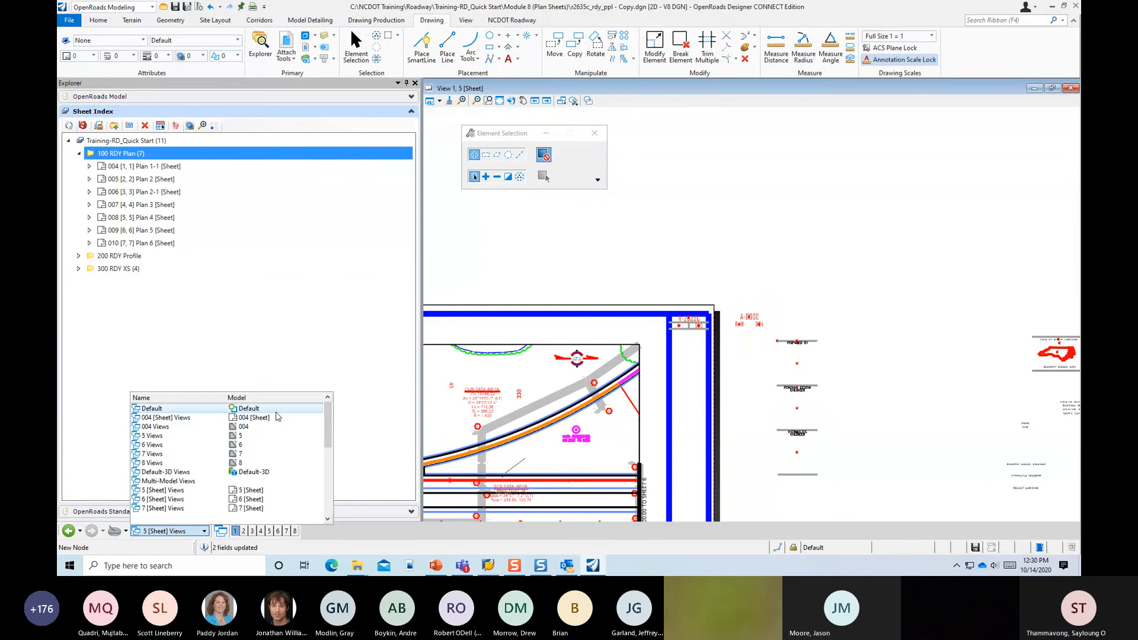
{"action": "left_click", "coordinate": [278, 418]}
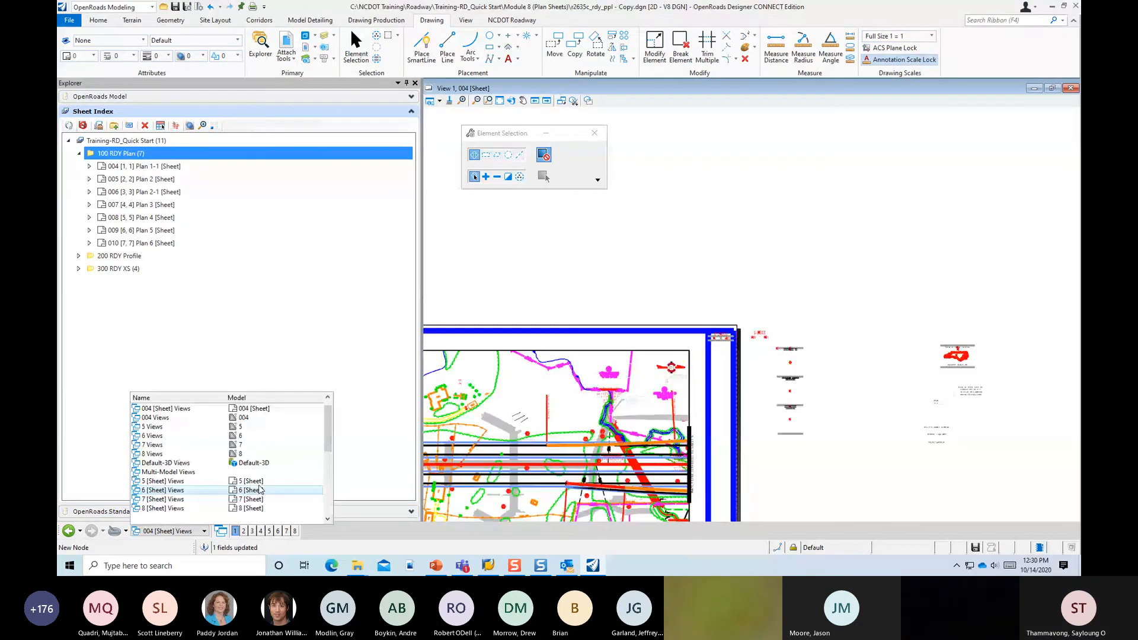
Open the Plan 4 [Sheet] Views view group and examine the sheet number in its title block.
{"action": "scroll", "coordinate": [269, 483], "scroll_direction": "down", "scroll_amount": 4}
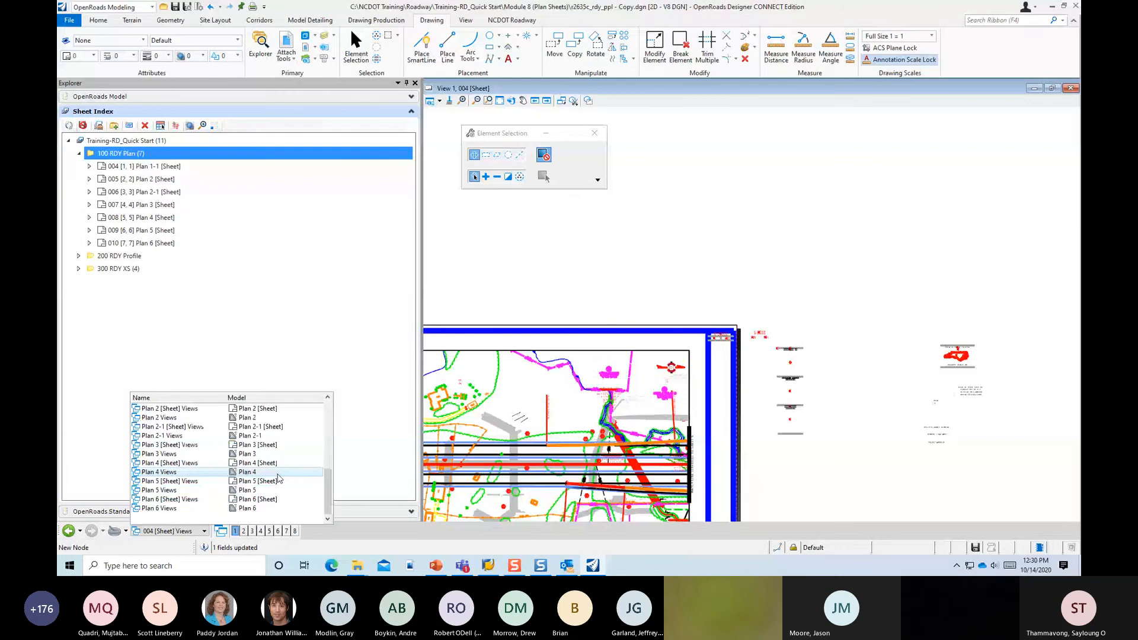
{"action": "left_click", "coordinate": [278, 464]}
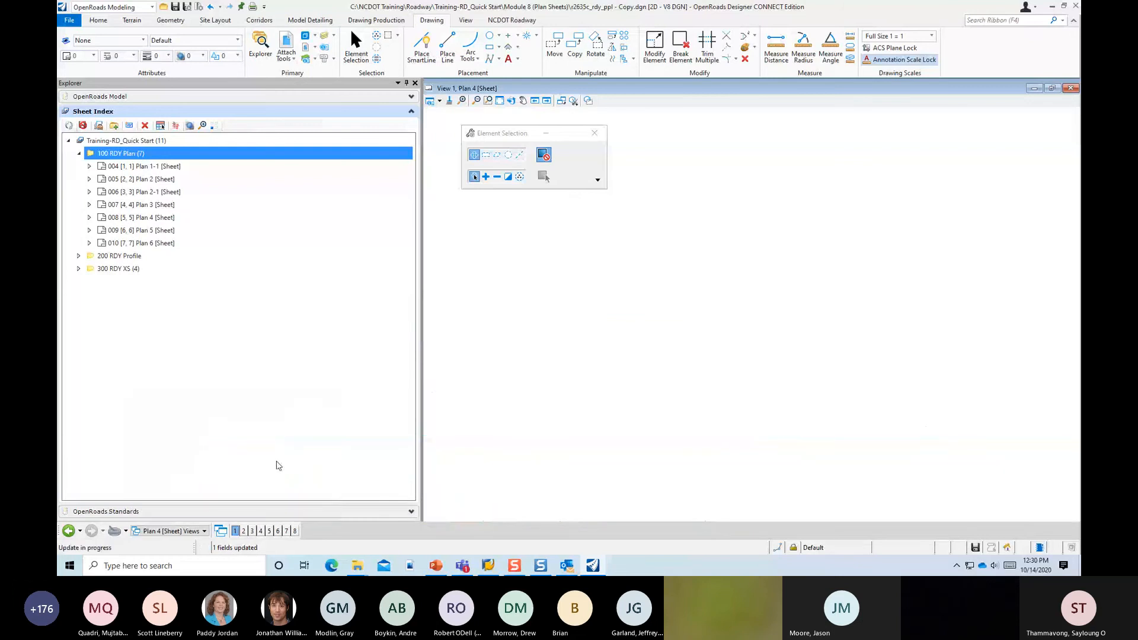
{"action": "scroll", "coordinate": [740, 336], "scroll_direction": "up", "scroll_amount": 5}
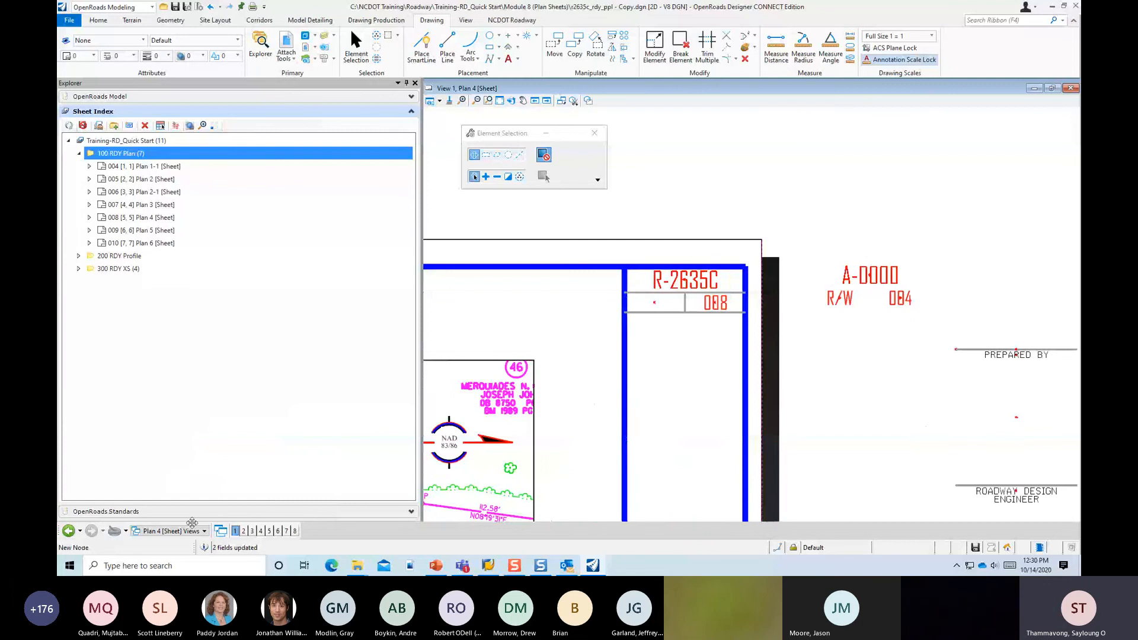
{"action": "left_click", "coordinate": [195, 530]}
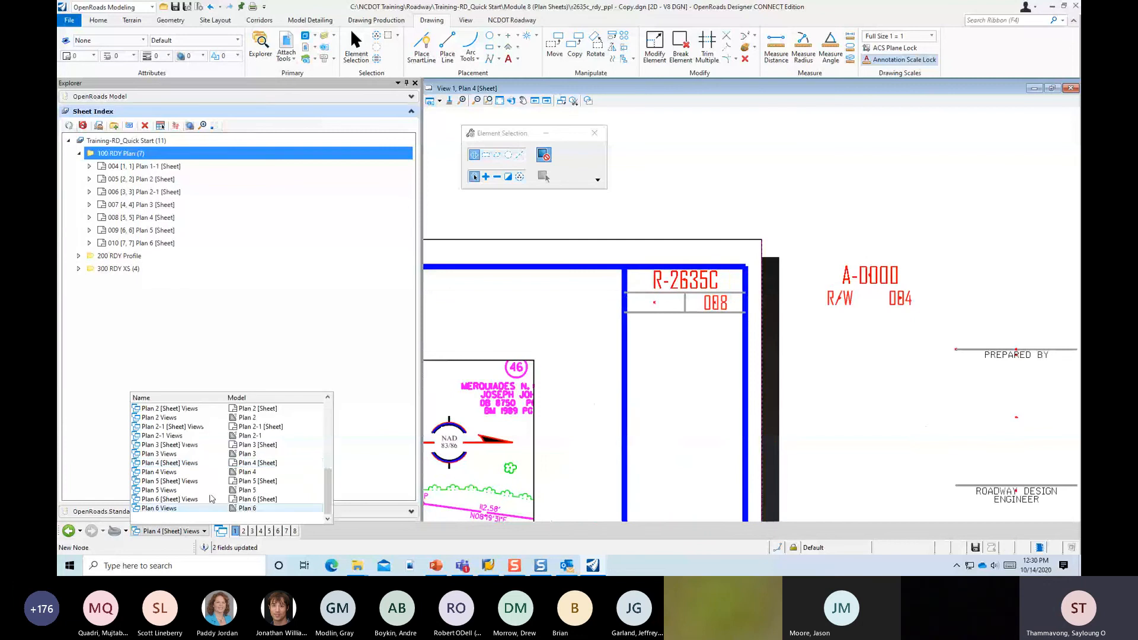
{"action": "scroll", "coordinate": [290, 461], "scroll_direction": "up", "scroll_amount": 2}
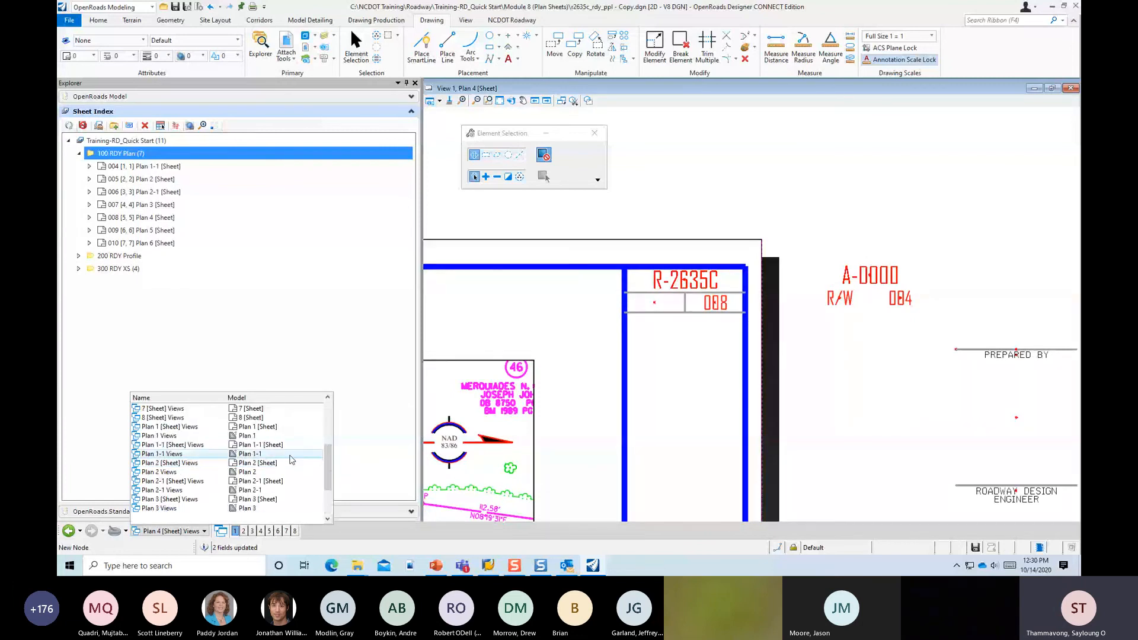
{"action": "scroll", "coordinate": [290, 460], "scroll_direction": "down", "scroll_amount": 3}
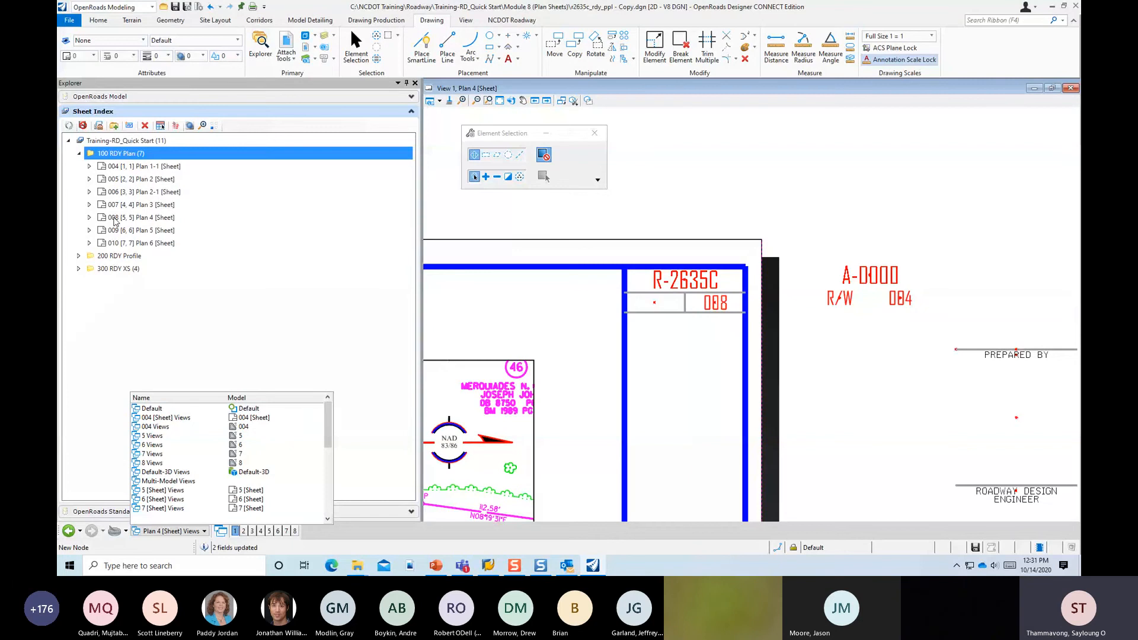
{"action": "left_click", "coordinate": [393, 273]}
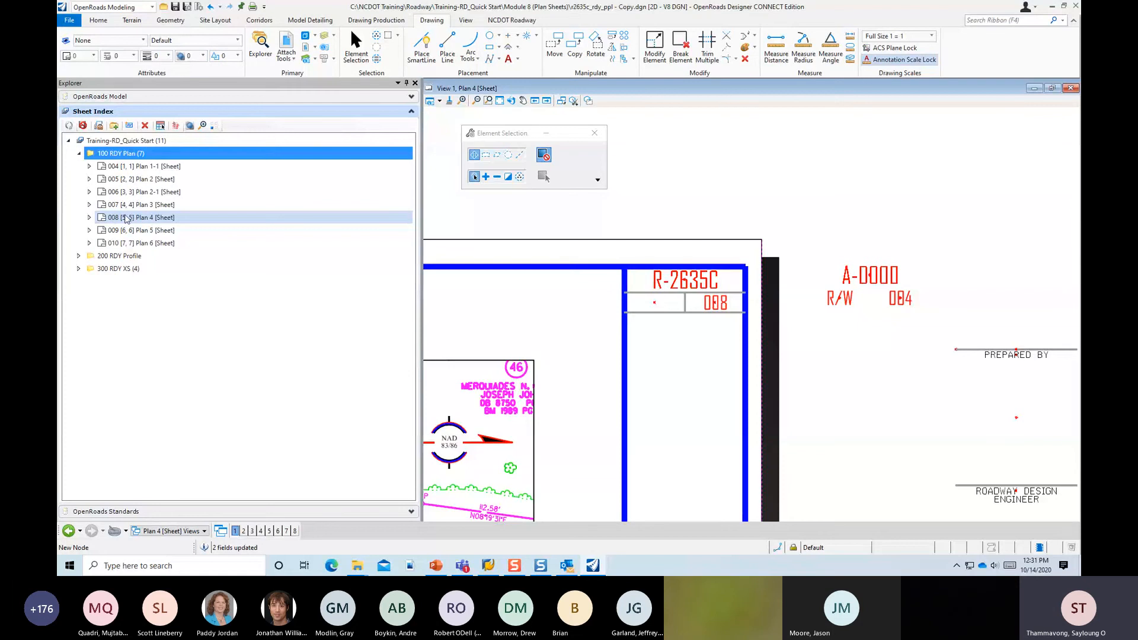
Open the Plan 4 and Plan 3 sheets from the Sheet Index and examine the sheet number in Plan 3's title block.
{"action": "double_click", "coordinate": [123, 218]}
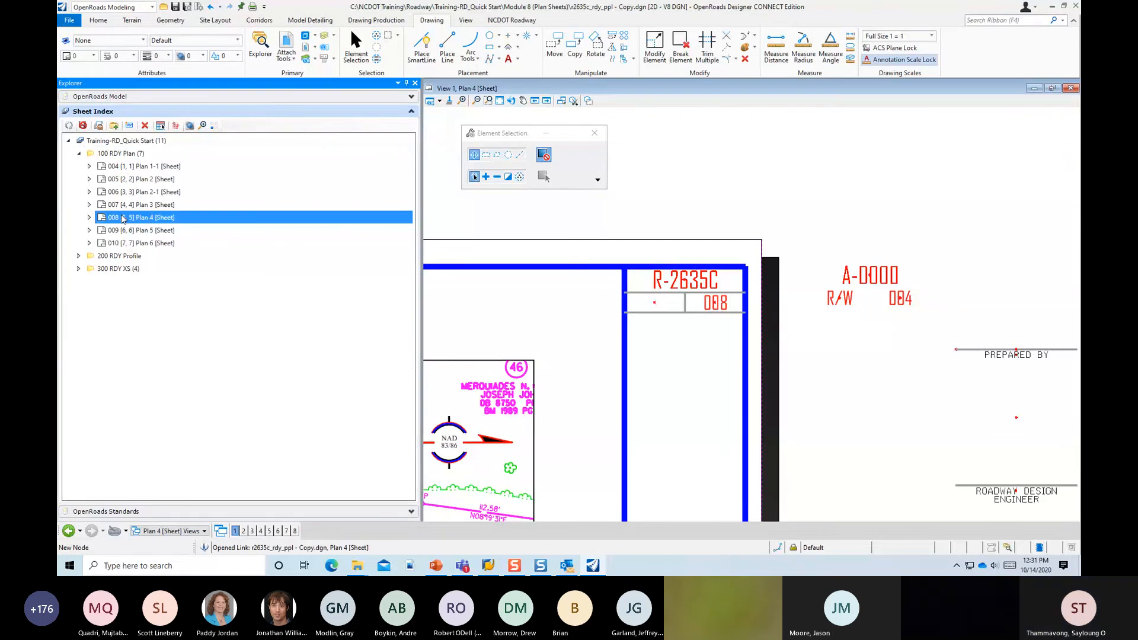
{"action": "left_click", "coordinate": [183, 206]}
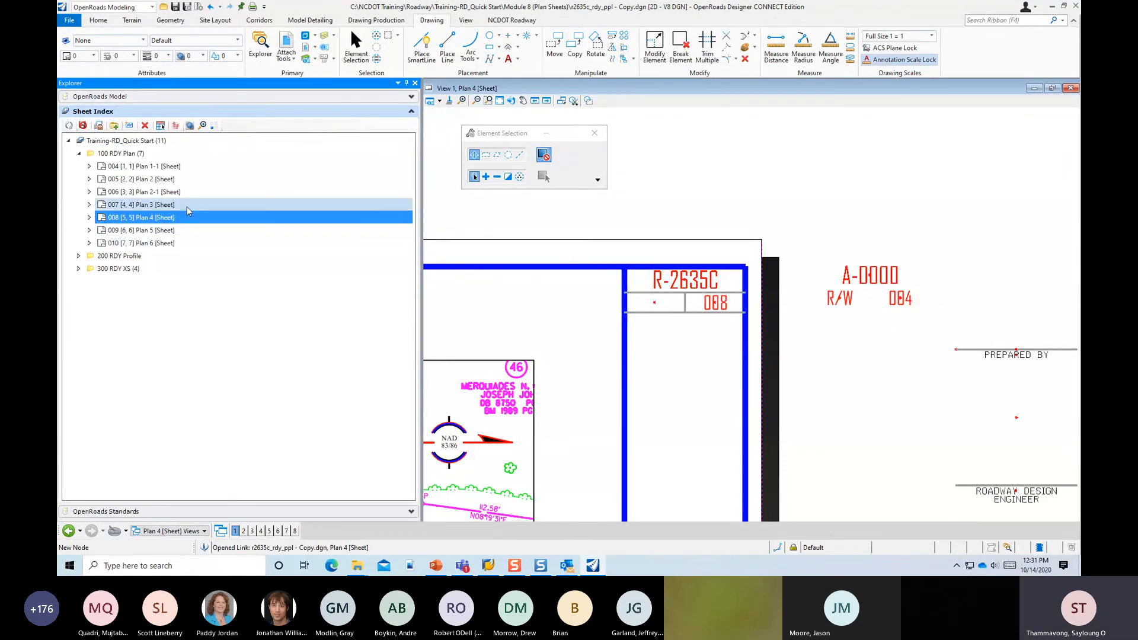
{"action": "double_click", "coordinate": [188, 207]}
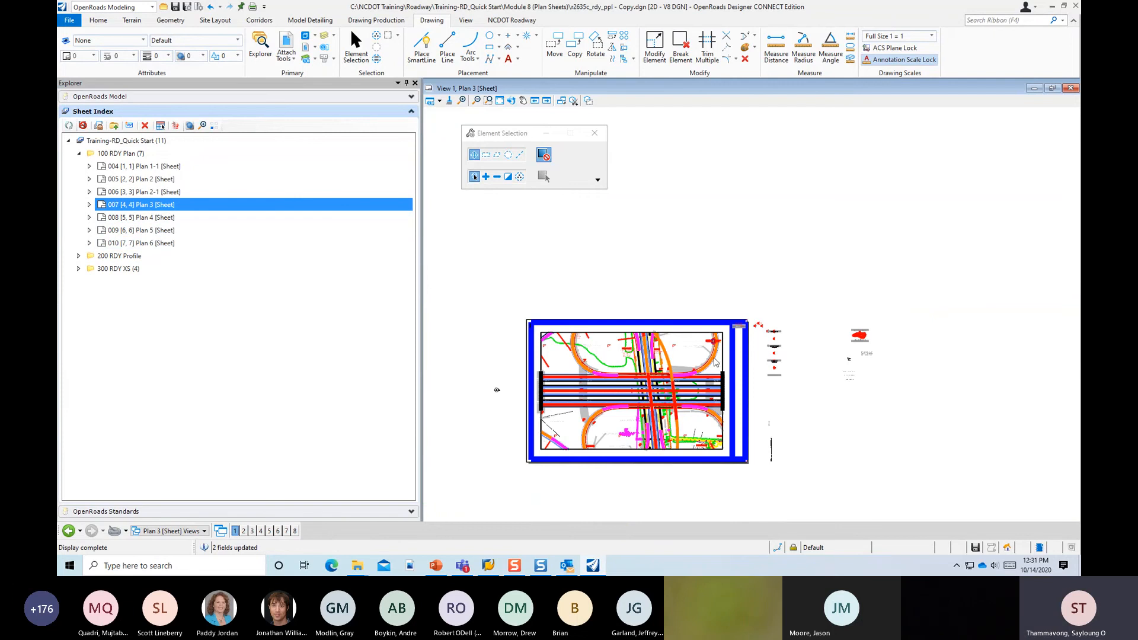
{"action": "scroll", "coordinate": [655, 343], "scroll_direction": "up", "scroll_amount": 6}
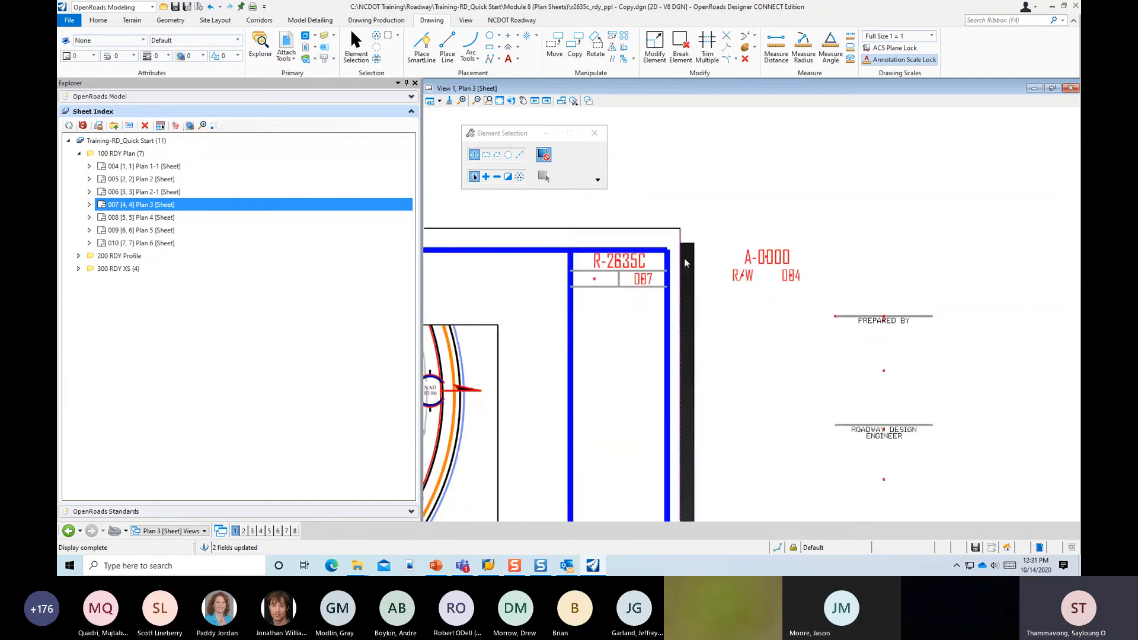
Open the Plan 2-1 sheet from the Sheet Index and examine the sheet number in its title block.
{"action": "double_click", "coordinate": [133, 197]}
{"action": "scroll", "coordinate": [782, 353], "scroll_direction": "up", "scroll_amount": 5}
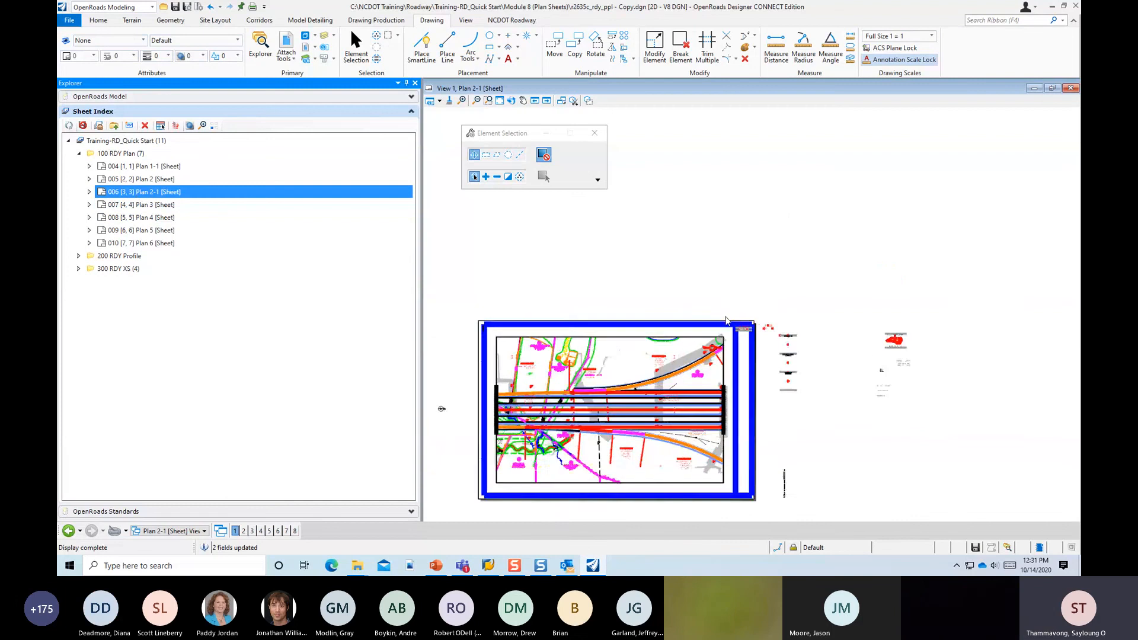
{"action": "scroll", "coordinate": [781, 350], "scroll_direction": "up", "scroll_amount": 4}
{"action": "scroll", "coordinate": [724, 322], "scroll_direction": "down", "scroll_amount": 8}
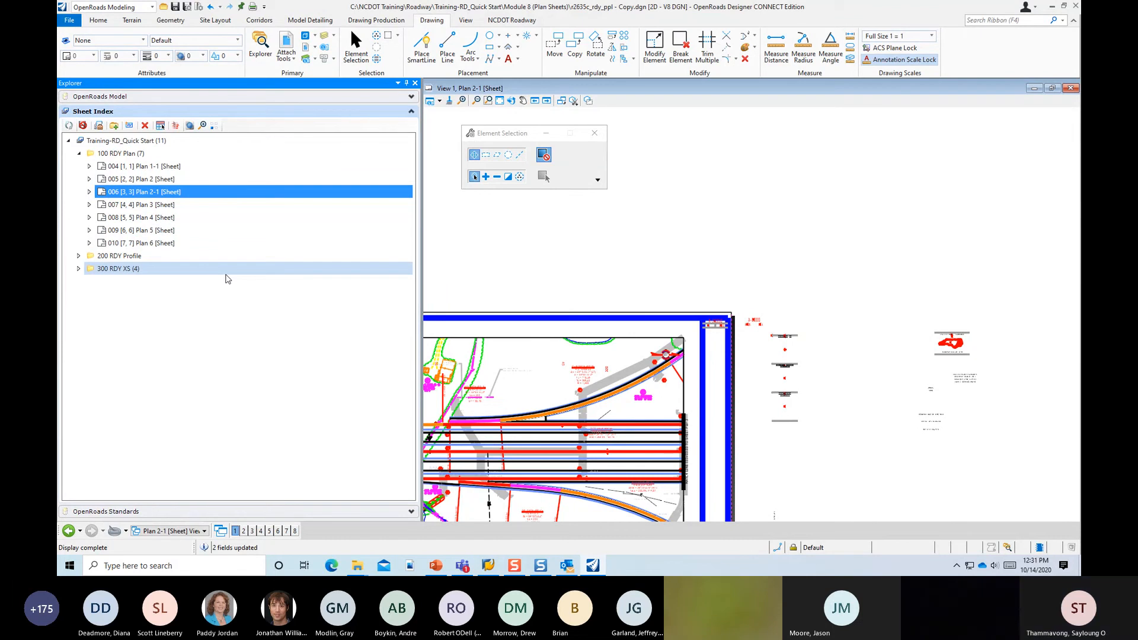
Open the Plan 2 sheet from the Sheet Index and look over the whole sheet.
{"action": "double_click", "coordinate": [176, 181]}
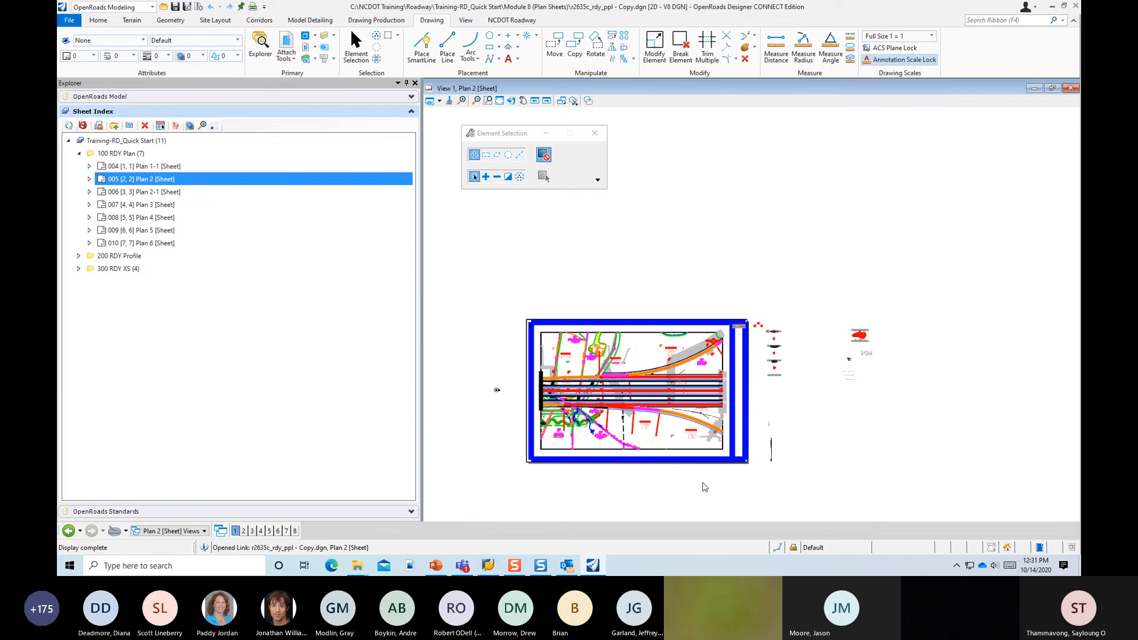
{"action": "scroll", "coordinate": [719, 440], "scroll_direction": "up", "scroll_amount": 2}
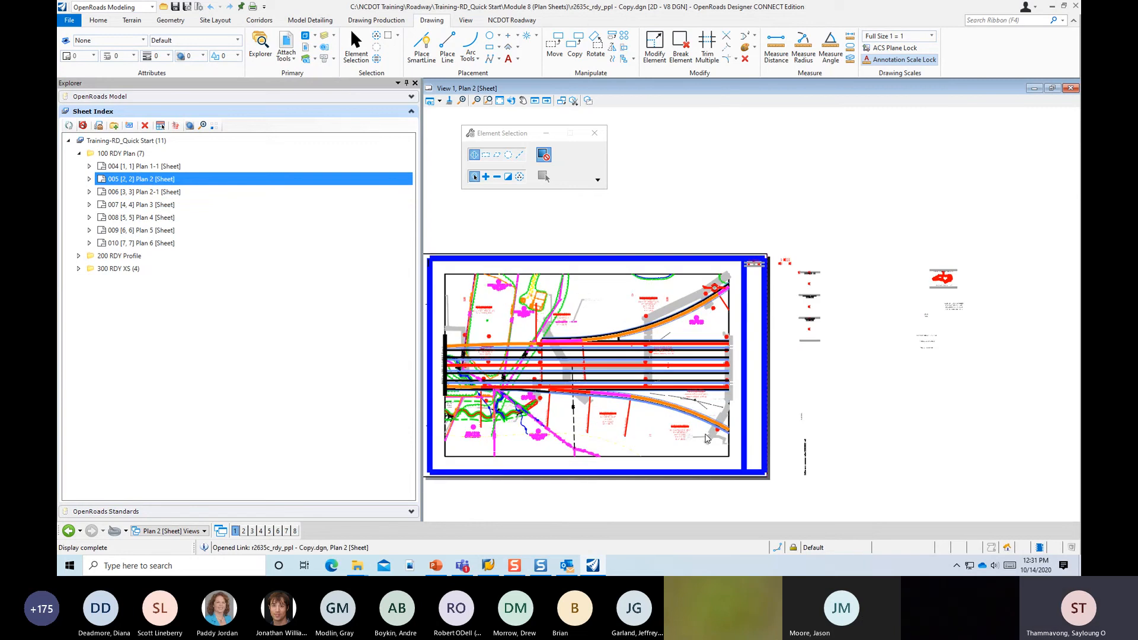
{"action": "scroll", "coordinate": [707, 439], "scroll_direction": "down", "scroll_amount": 2}
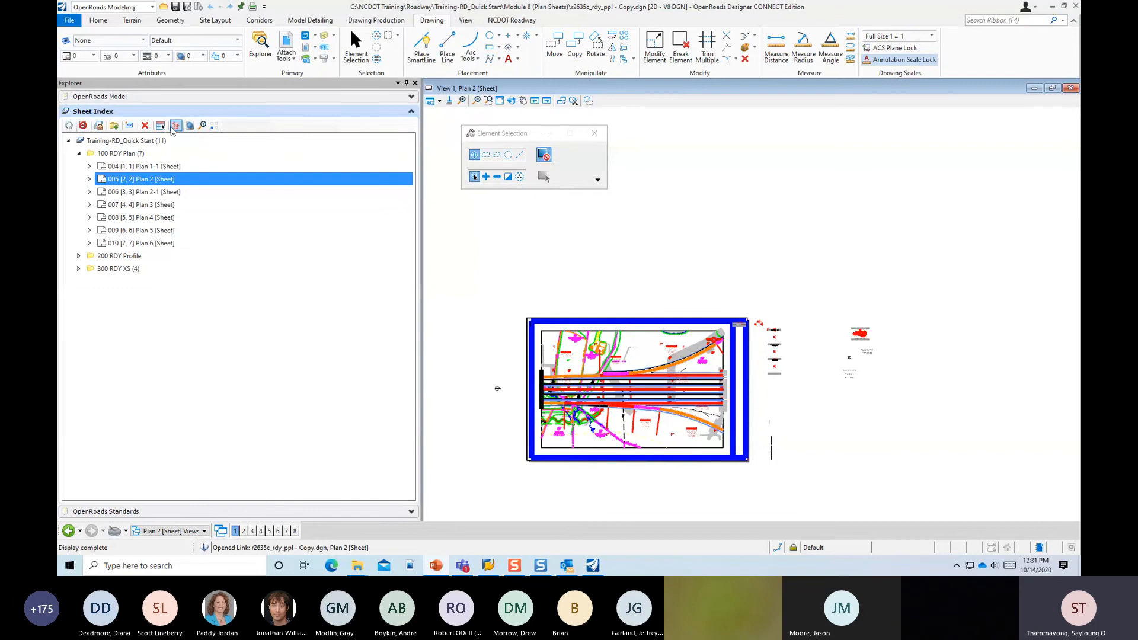
Send only the Plan 2 sheet to Print Organizer with the RD_PDF print style, check its 100 RDY Plan folder, and close Print Organizer.
{"action": "left_click", "coordinate": [173, 127]}
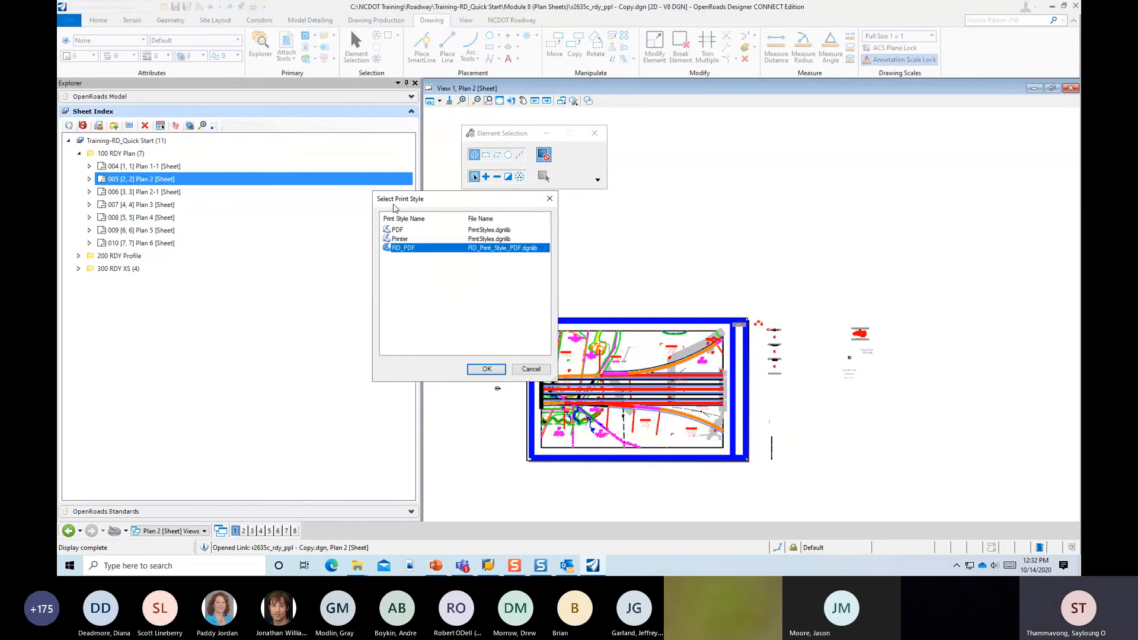
{"action": "left_click_drag", "start_coordinate": [450, 198], "coordinate": [399, 202]}
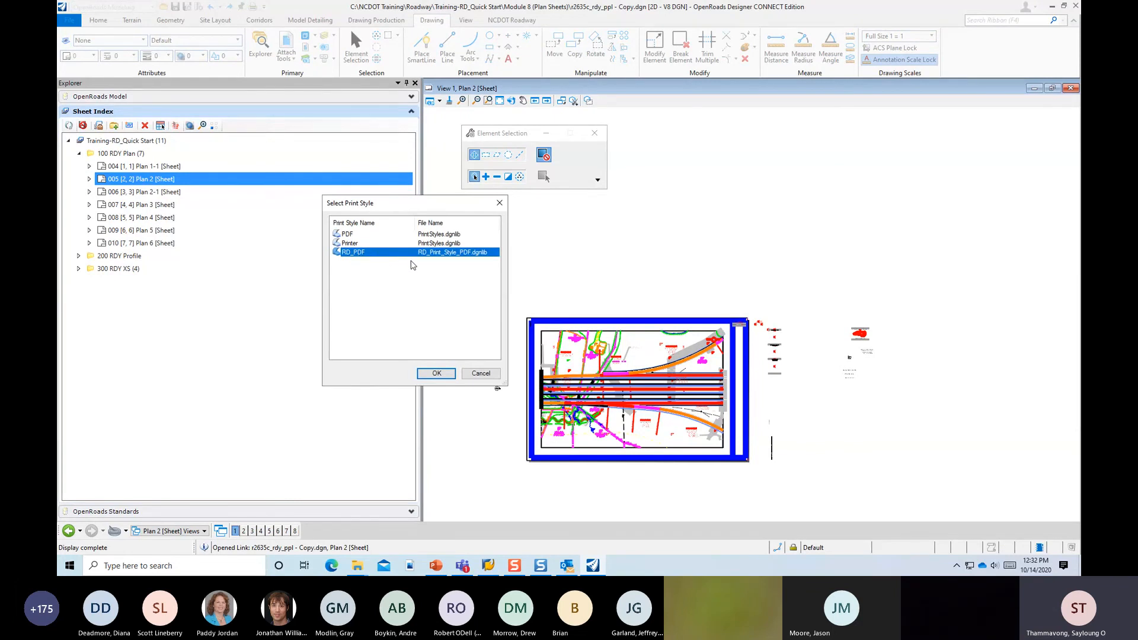
{"action": "left_click", "coordinate": [436, 373]}
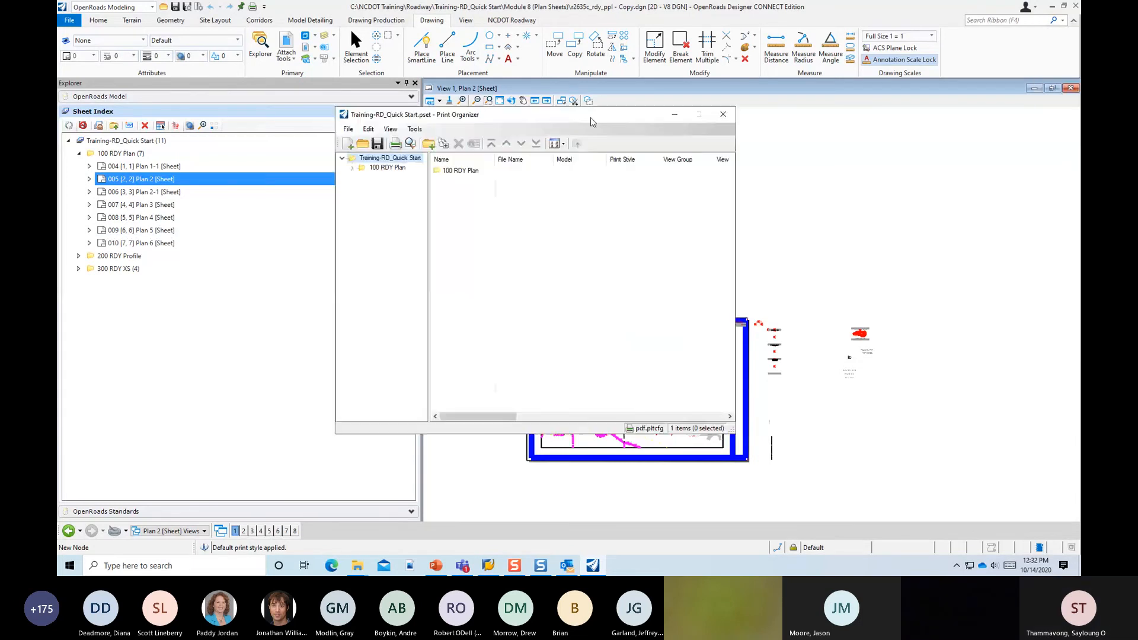
{"action": "left_click", "coordinate": [387, 168]}
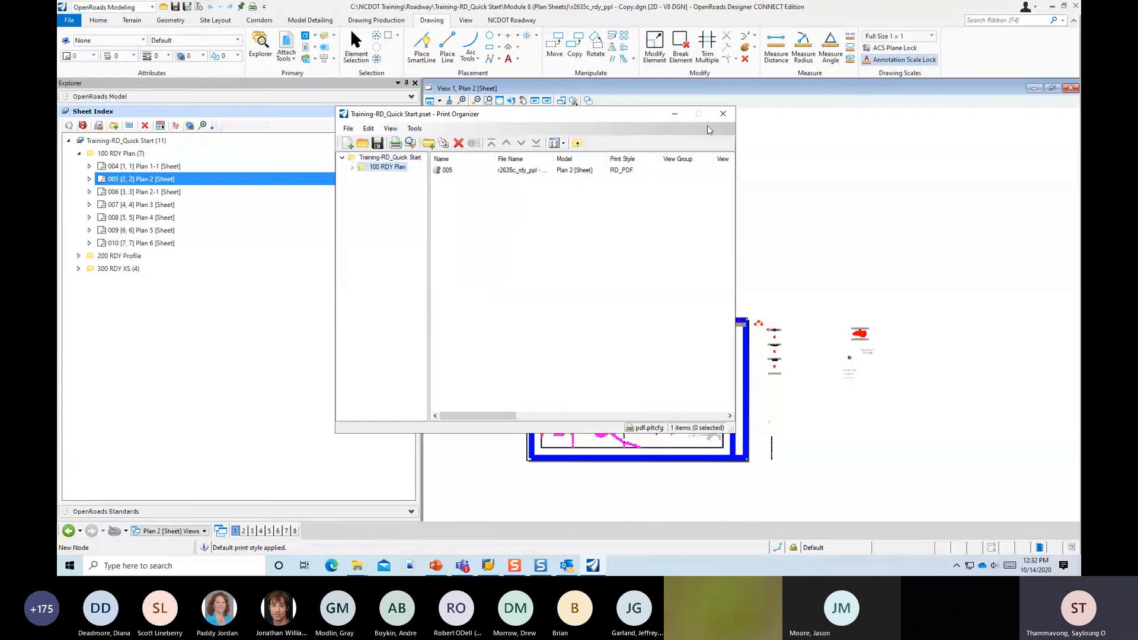
{"action": "left_click", "coordinate": [723, 113]}
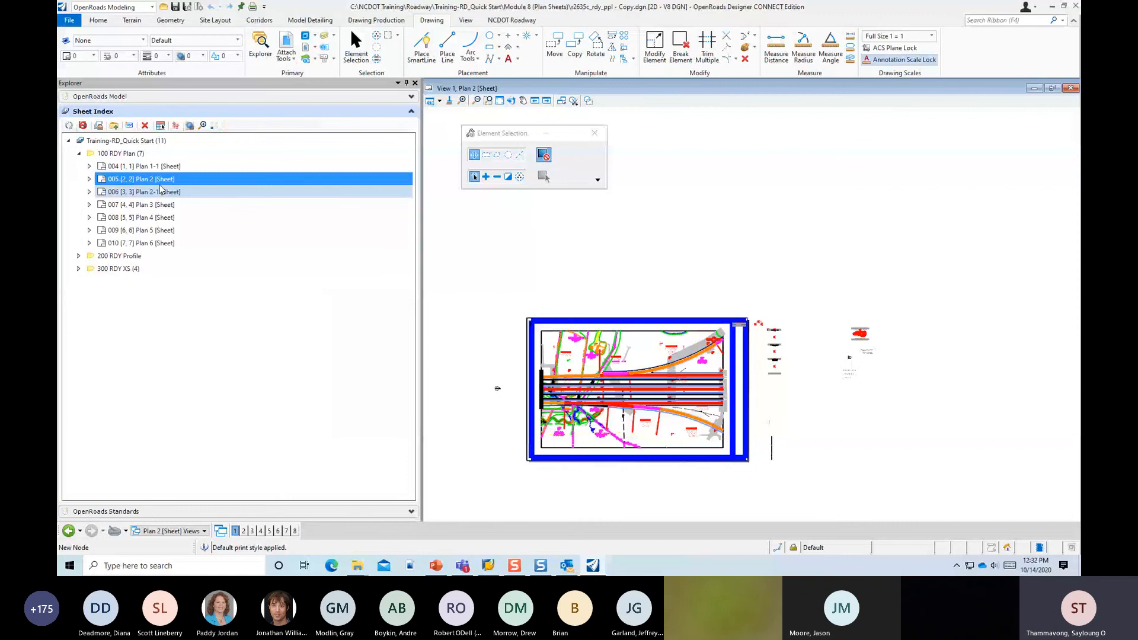
Send the whole 100 RDY Plan folder to Print Organizer with the RD_PDF print style.
{"action": "left_click", "coordinate": [142, 154]}
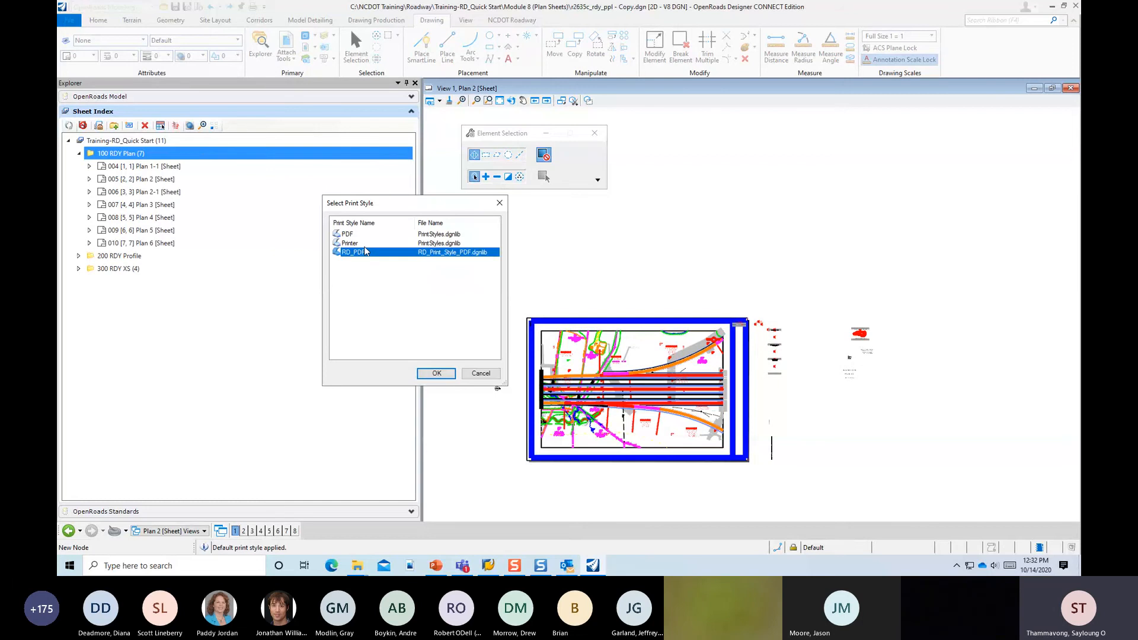
{"action": "double_click", "coordinate": [365, 252]}
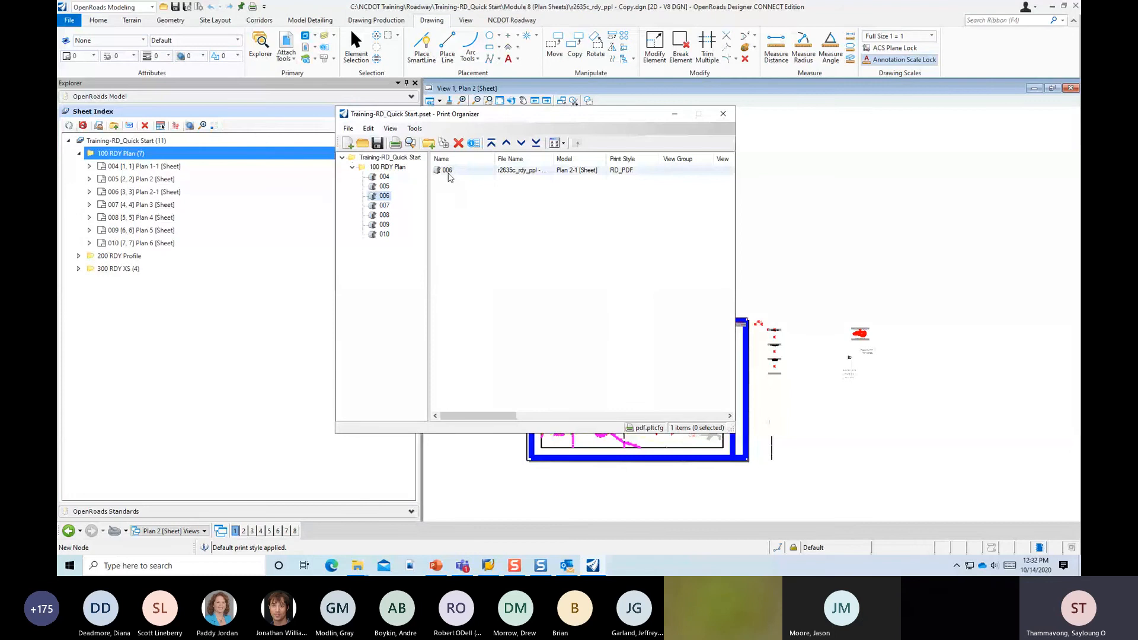
Apply the RD_PDF print style to the 006 print definition in Print Organizer.
{"action": "left_click", "coordinate": [448, 172]}
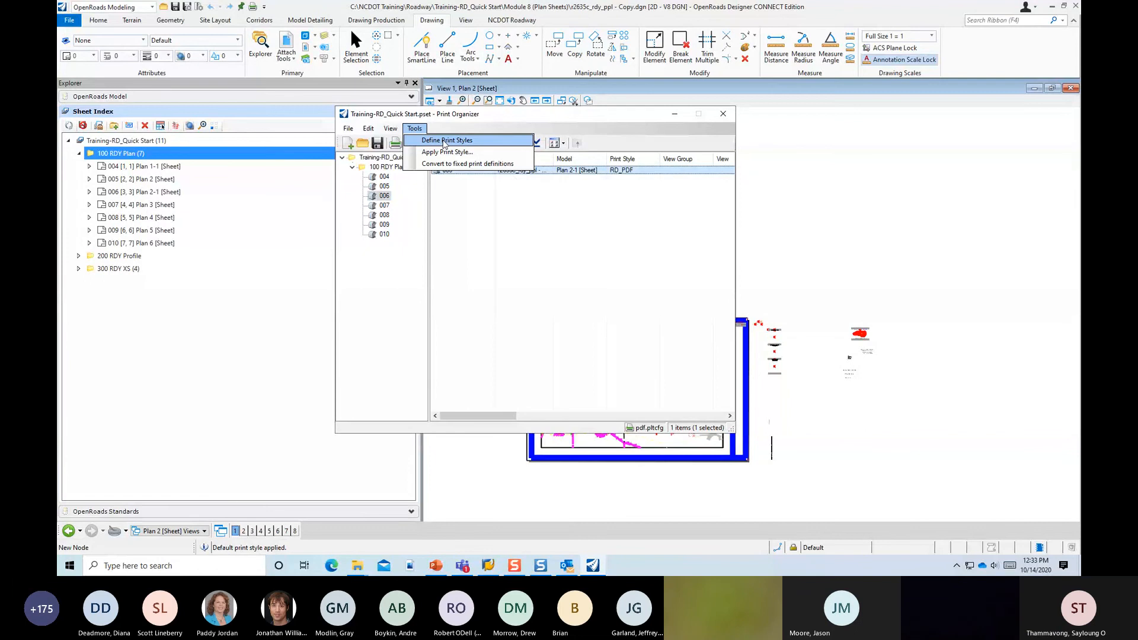
{"action": "left_click", "coordinate": [445, 143]}
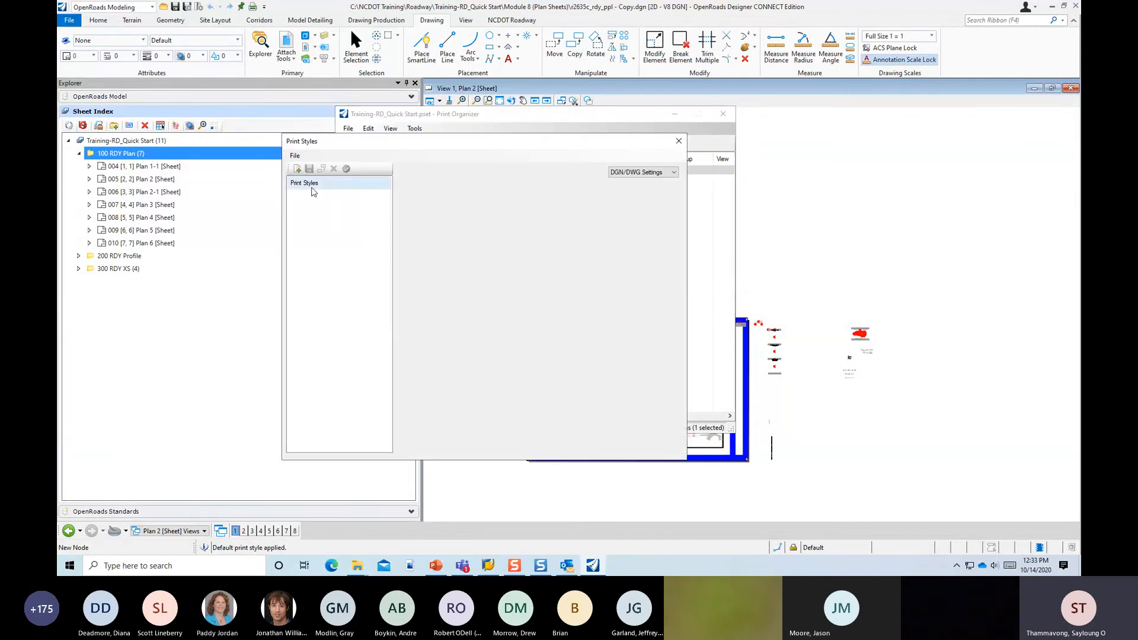
{"action": "left_click", "coordinate": [679, 141]}
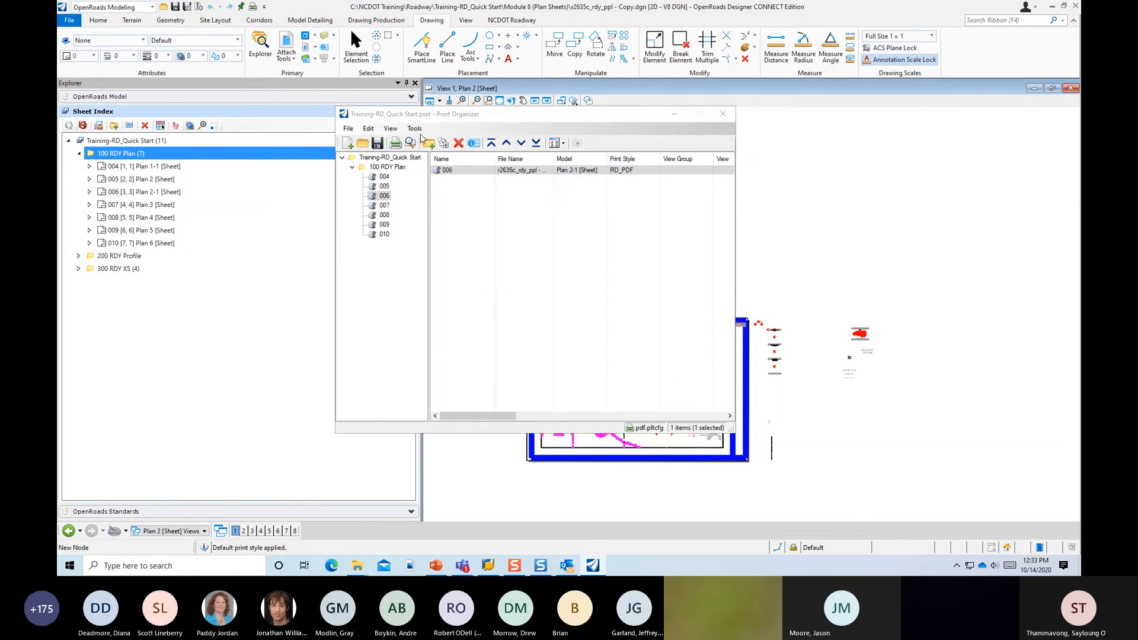
{"action": "left_click", "coordinate": [414, 128]}
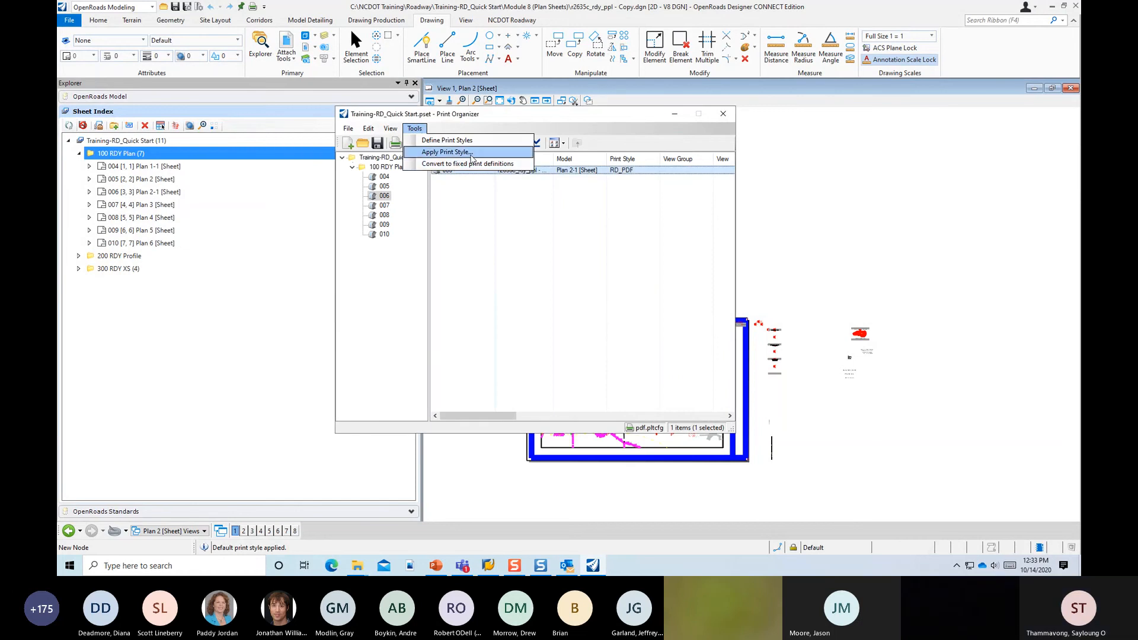
{"action": "left_click", "coordinate": [448, 152]}
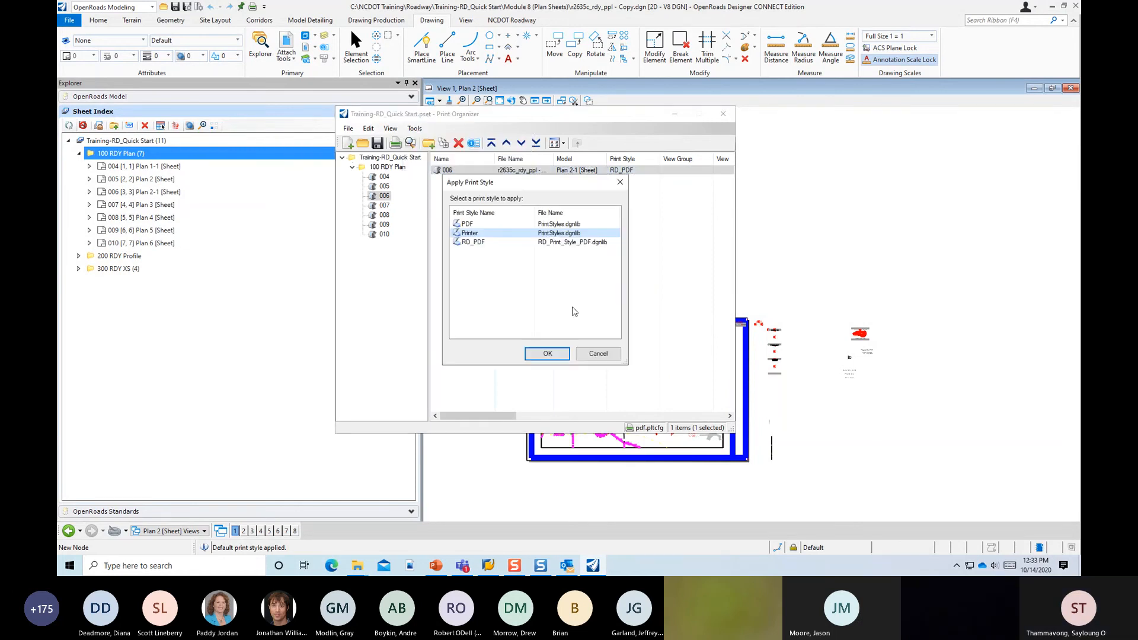
{"action": "left_click", "coordinate": [480, 244]}
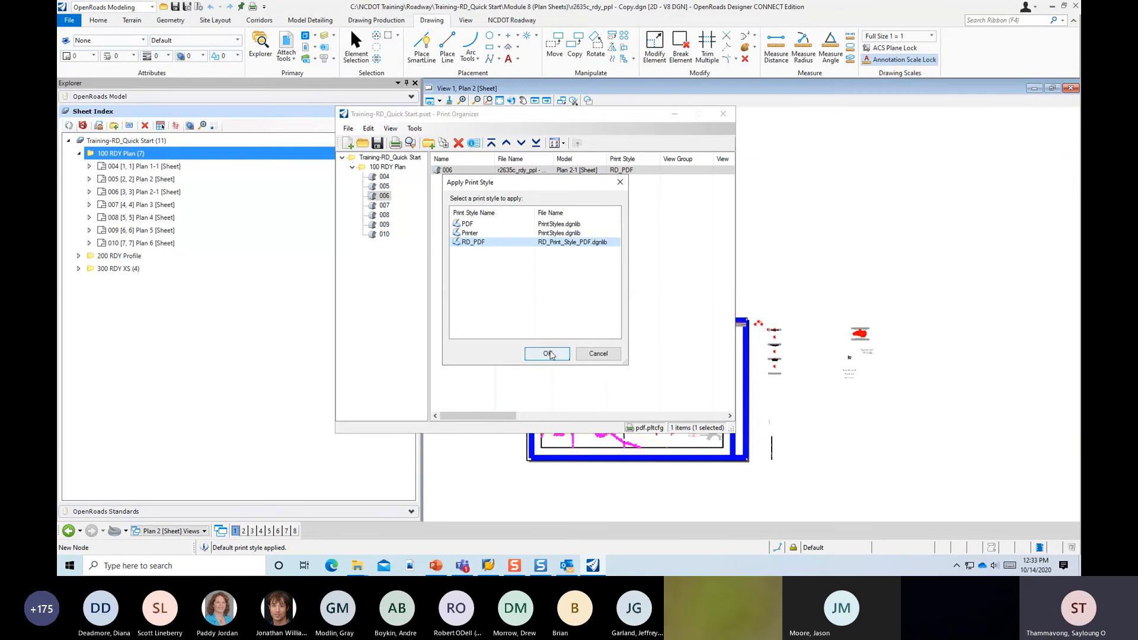
{"action": "left_click", "coordinate": [547, 353]}
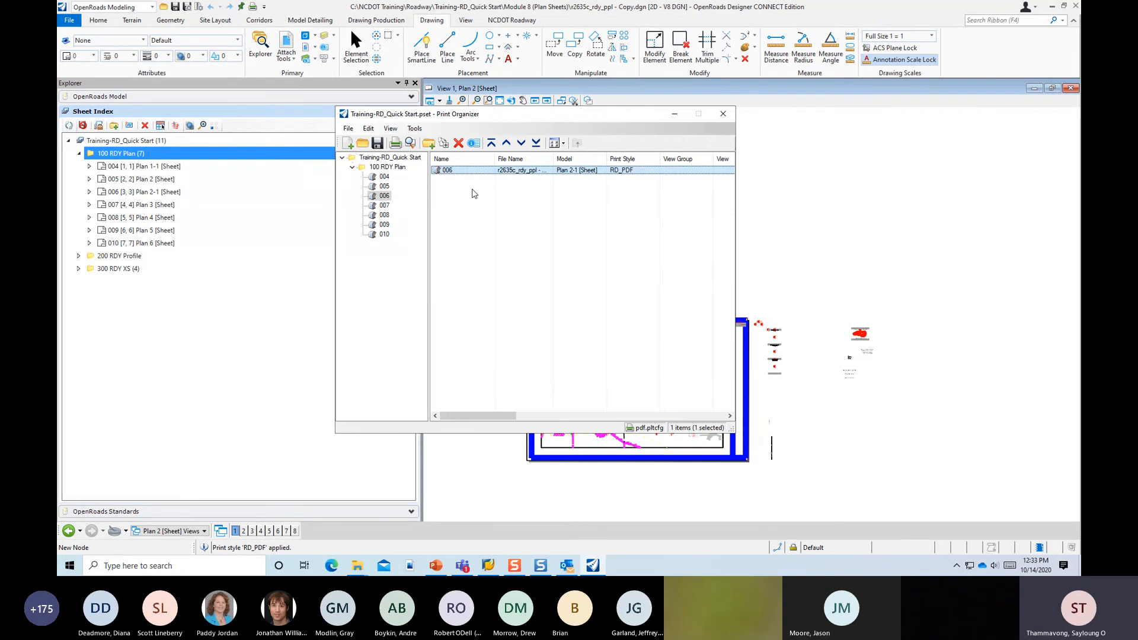
Select print definitions 004 through 006 in the 100 RDY Plan folder and open the print settings for them.
{"action": "left_click", "coordinate": [388, 177]}
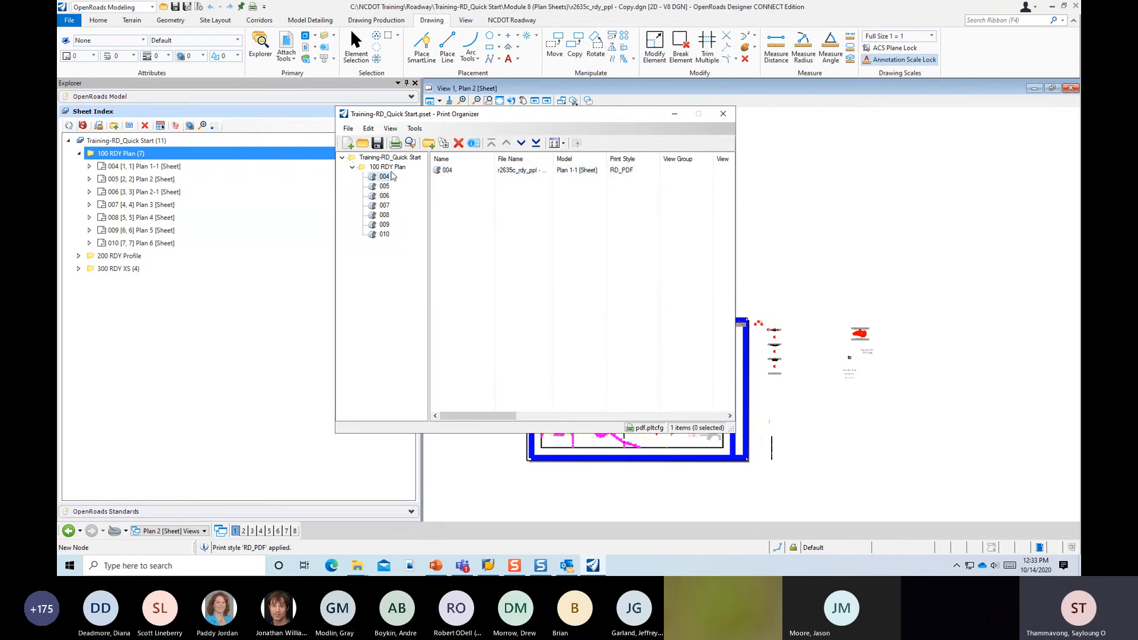
{"action": "left_click", "coordinate": [387, 166]}
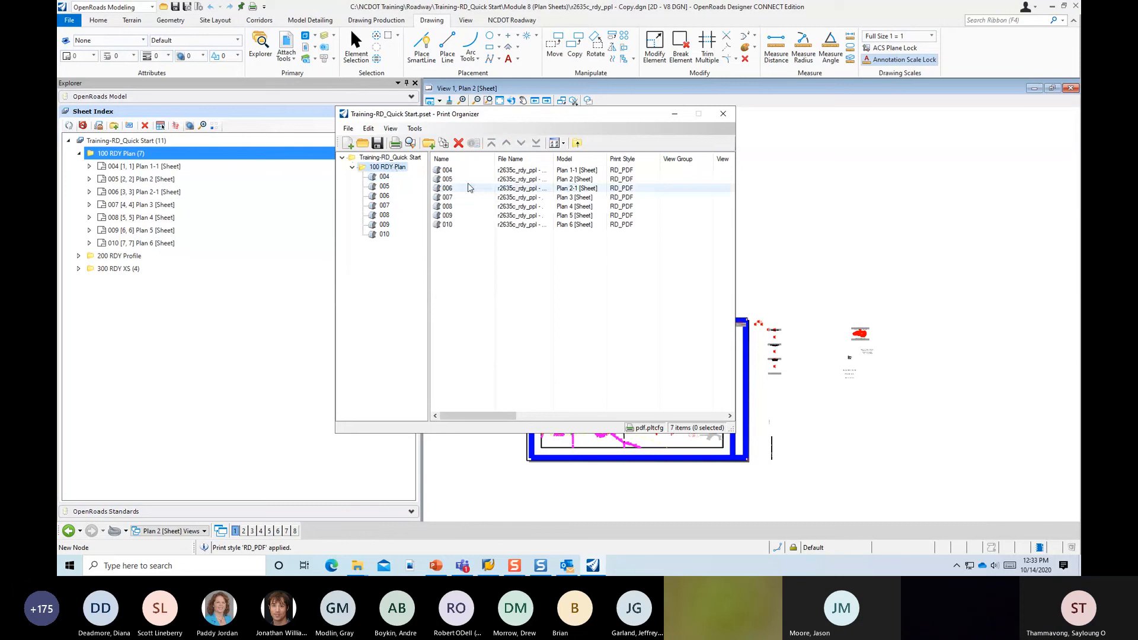
{"action": "left_click", "coordinate": [447, 170]}
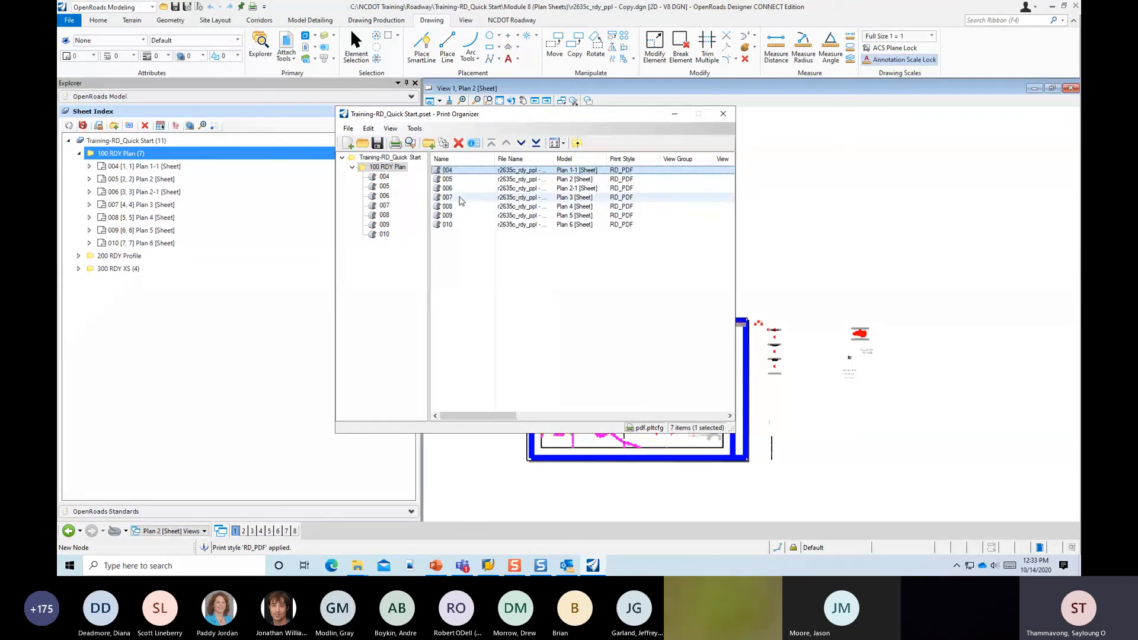
{"action": "left_click", "coordinate": [463, 189], "text": "shift"}
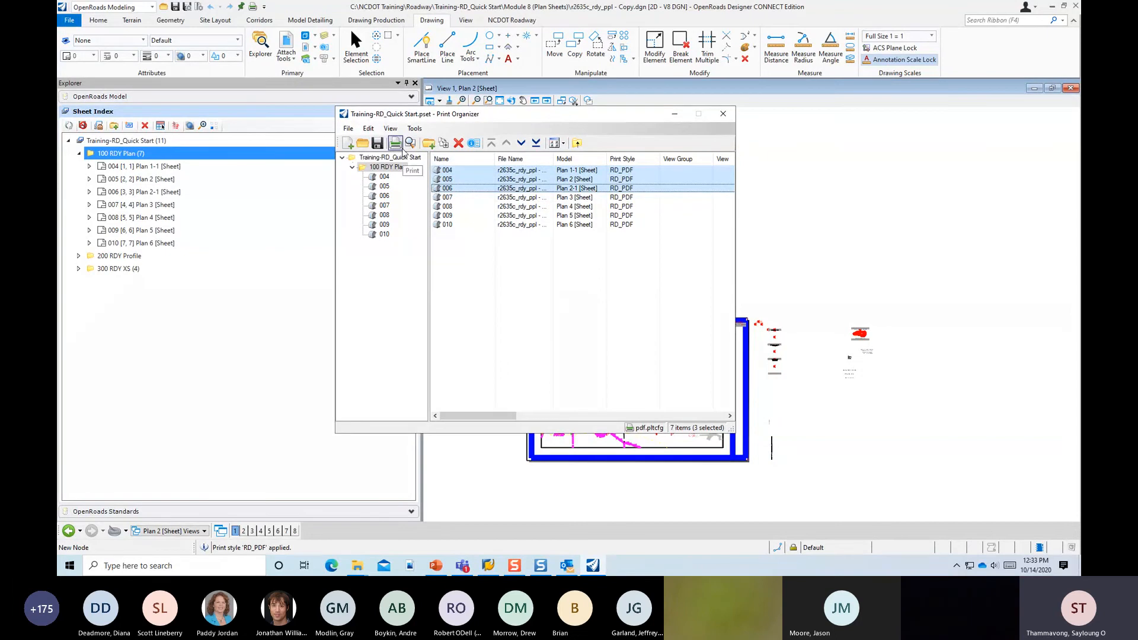
{"action": "left_click", "coordinate": [402, 149]}
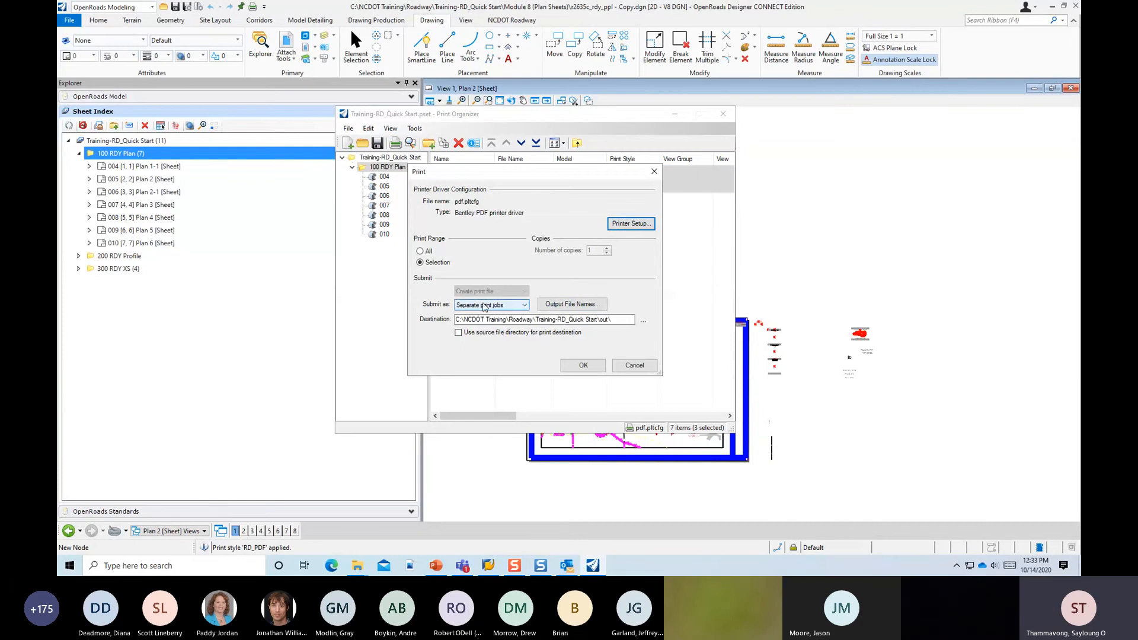
Base the output file names of the separate print jobs on the <sheet number> expression.
{"action": "left_click", "coordinate": [571, 304]}
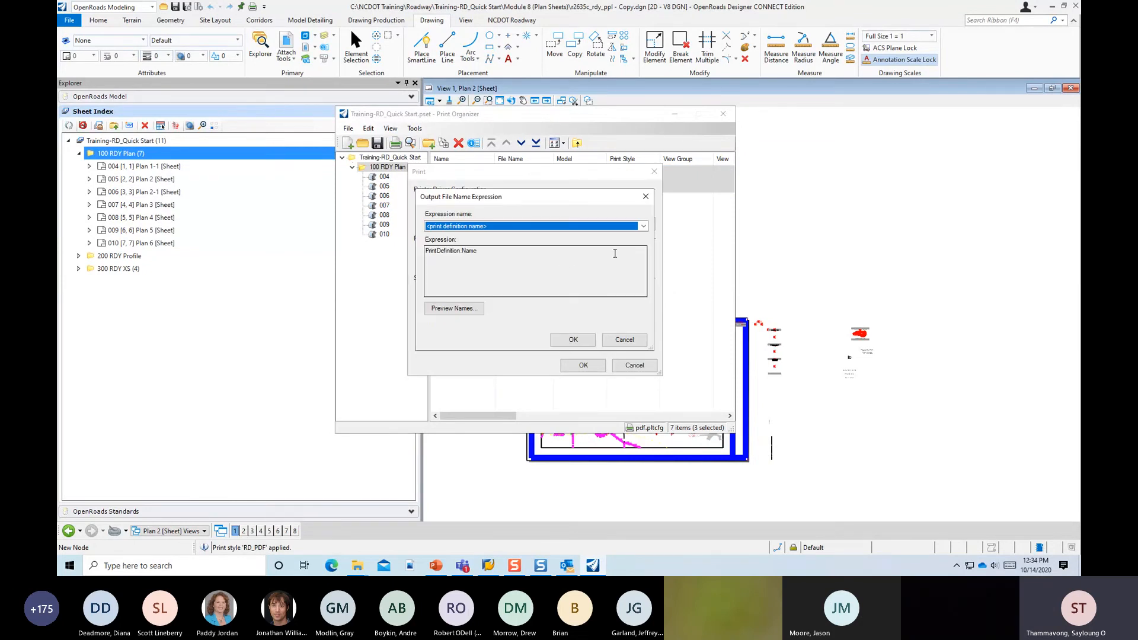
{"action": "left_click", "coordinate": [643, 226]}
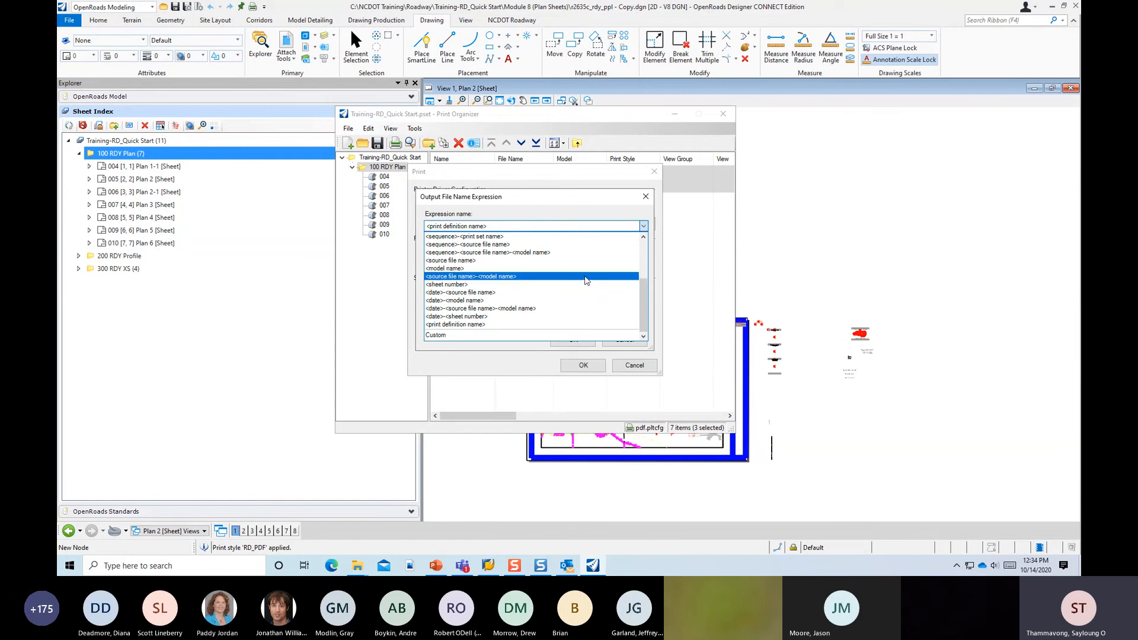
{"action": "left_click", "coordinate": [569, 285]}
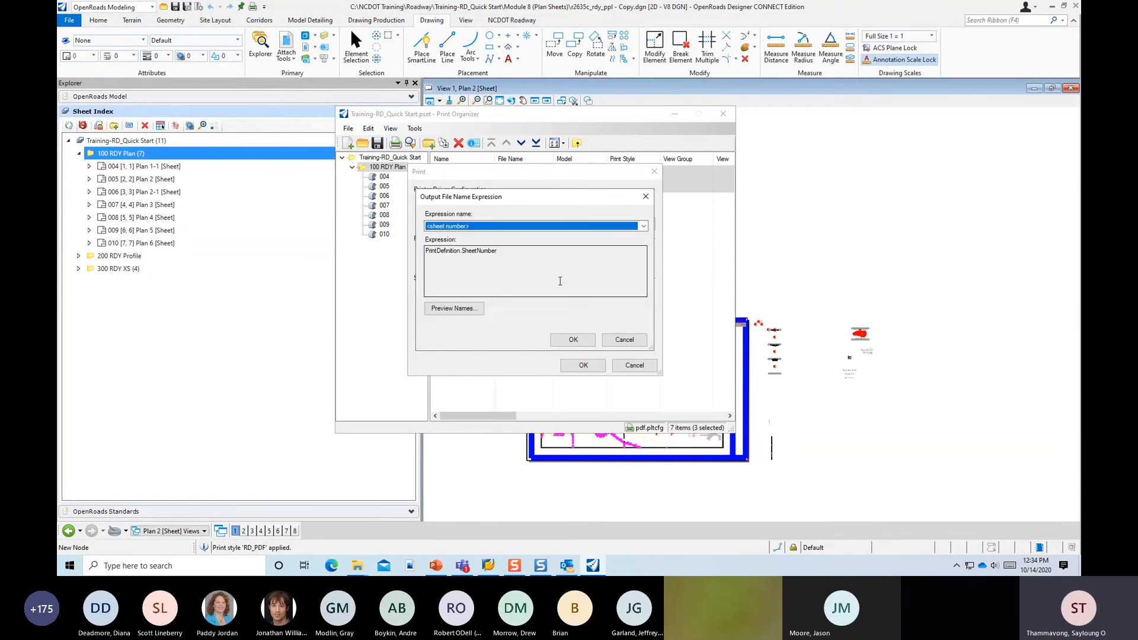
Make the output file name expression custom, reading "R-2635C_RDY_PSL_" & PrintDefinition.SheetNumber.
{"action": "left_click", "coordinate": [644, 225]}
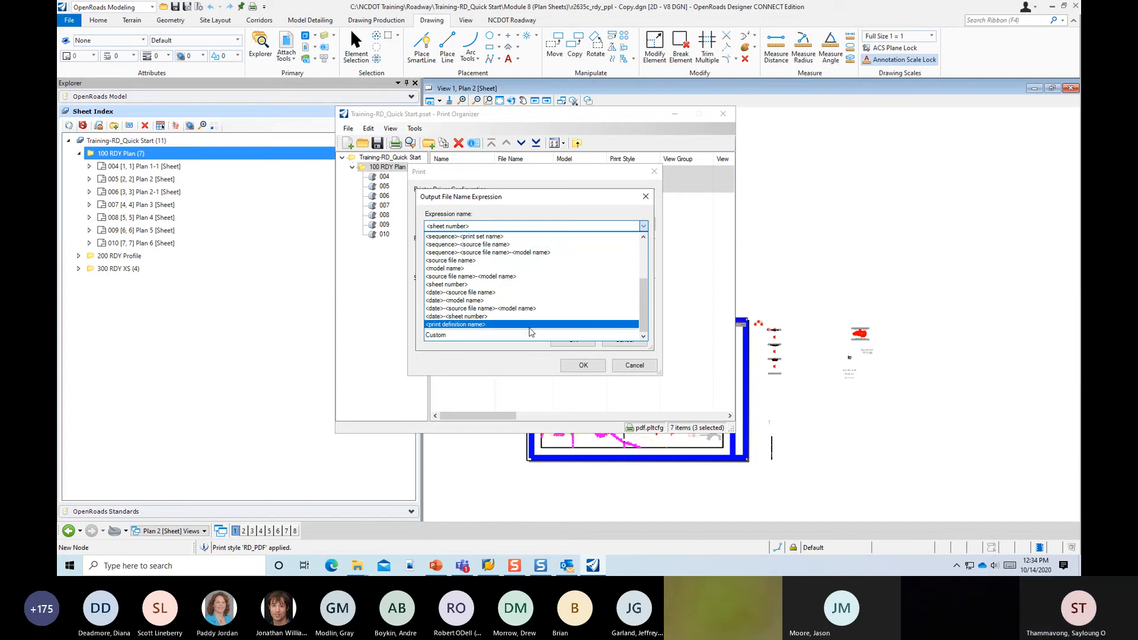
{"action": "left_click", "coordinate": [515, 335]}
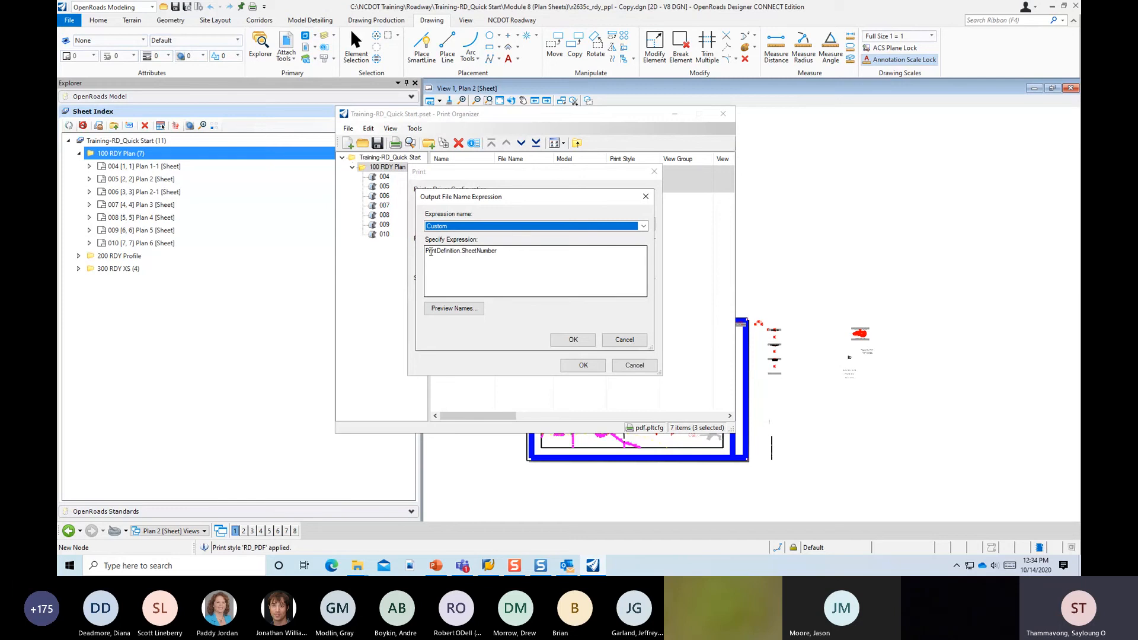
{"action": "left_click", "coordinate": [427, 252]}
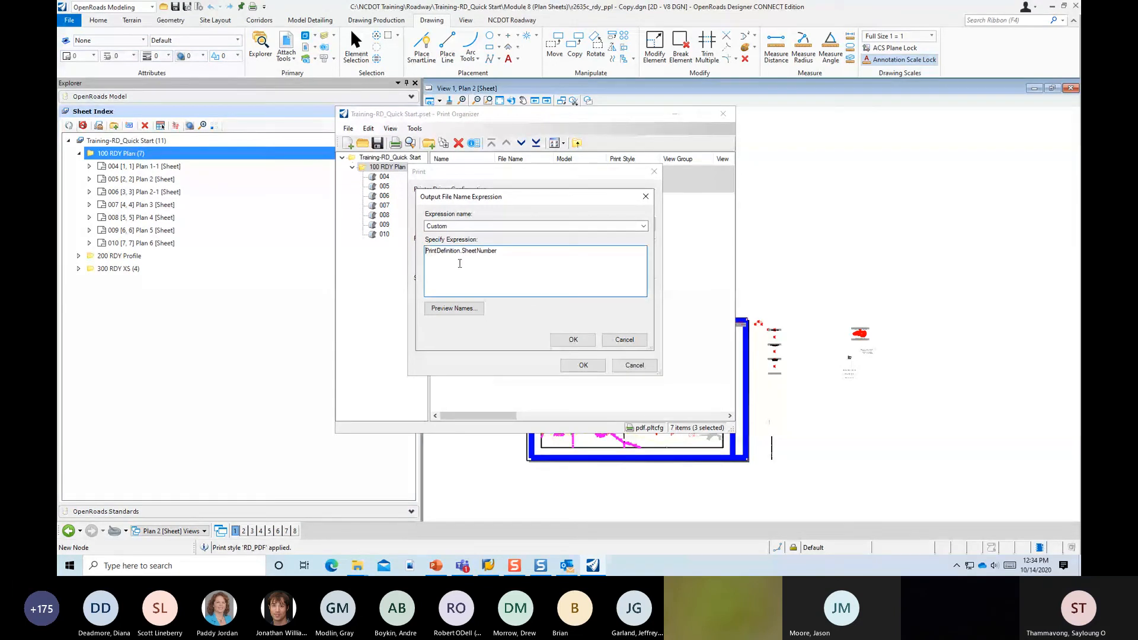
{"action": "type", "text": "\"\""}
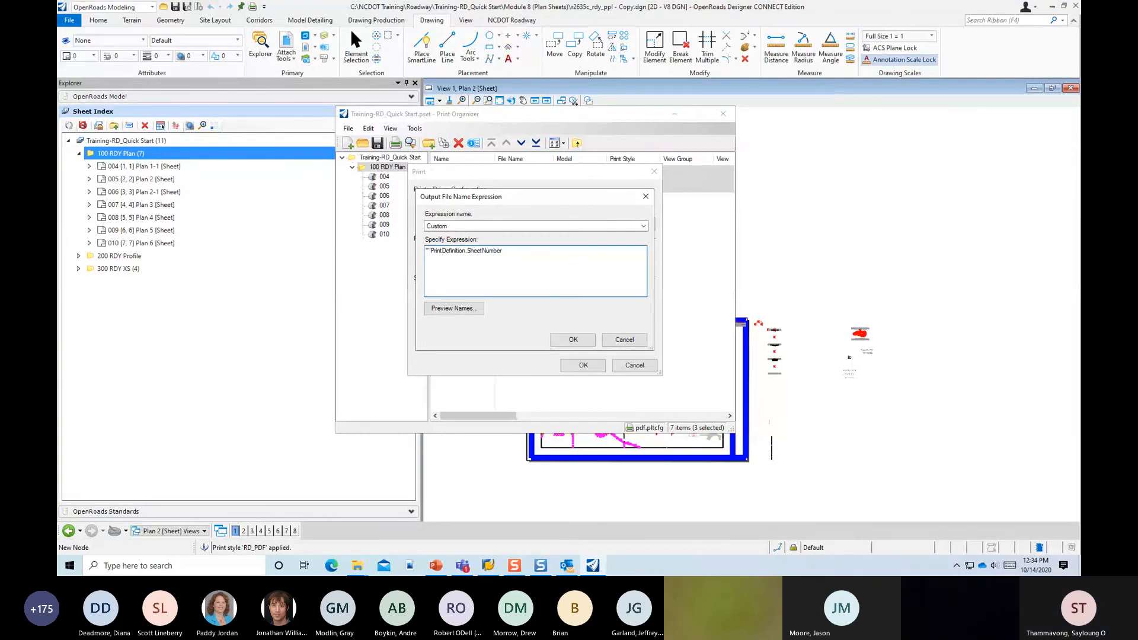
{"action": "type", "text": "& "}
{"action": "type", "text": "R-"}
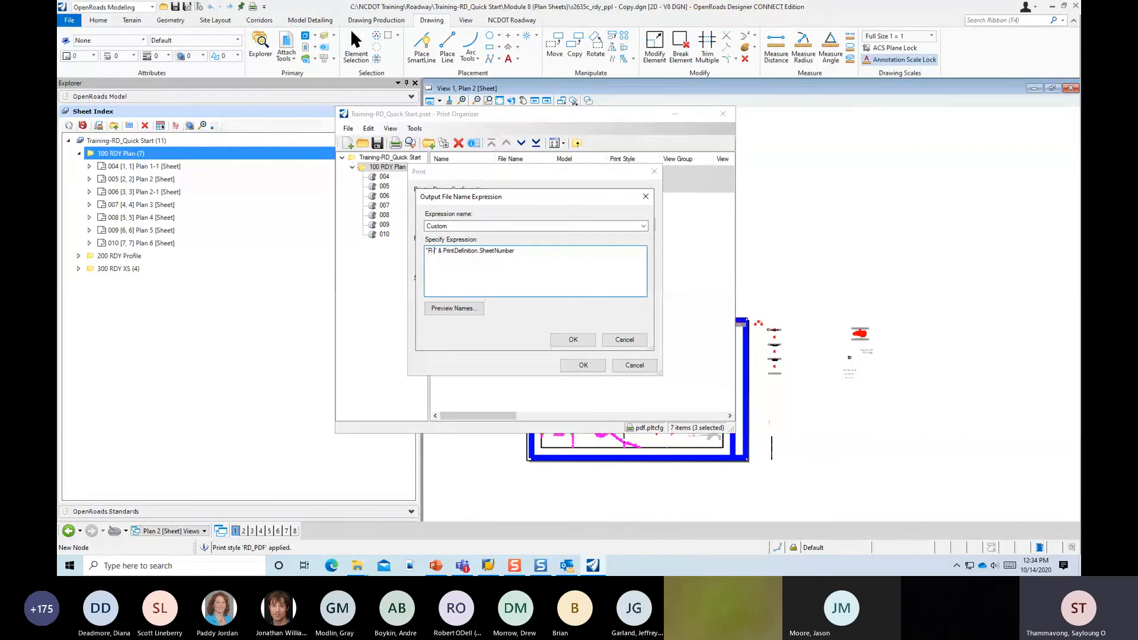
{"action": "type", "text": "26"}
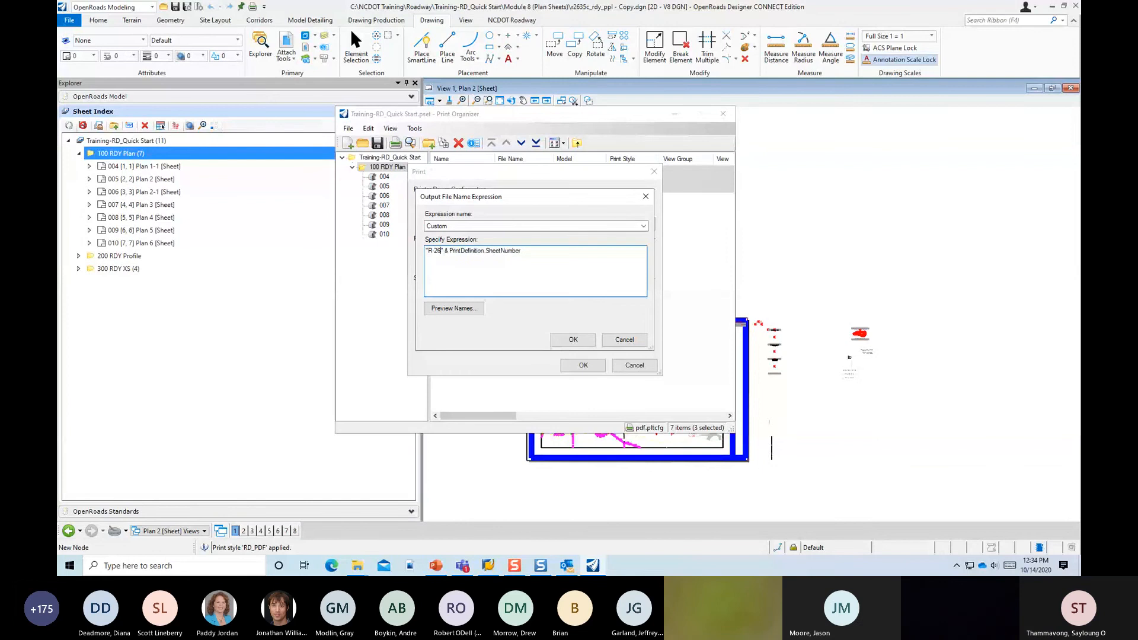
{"action": "type", "text": "35C"}
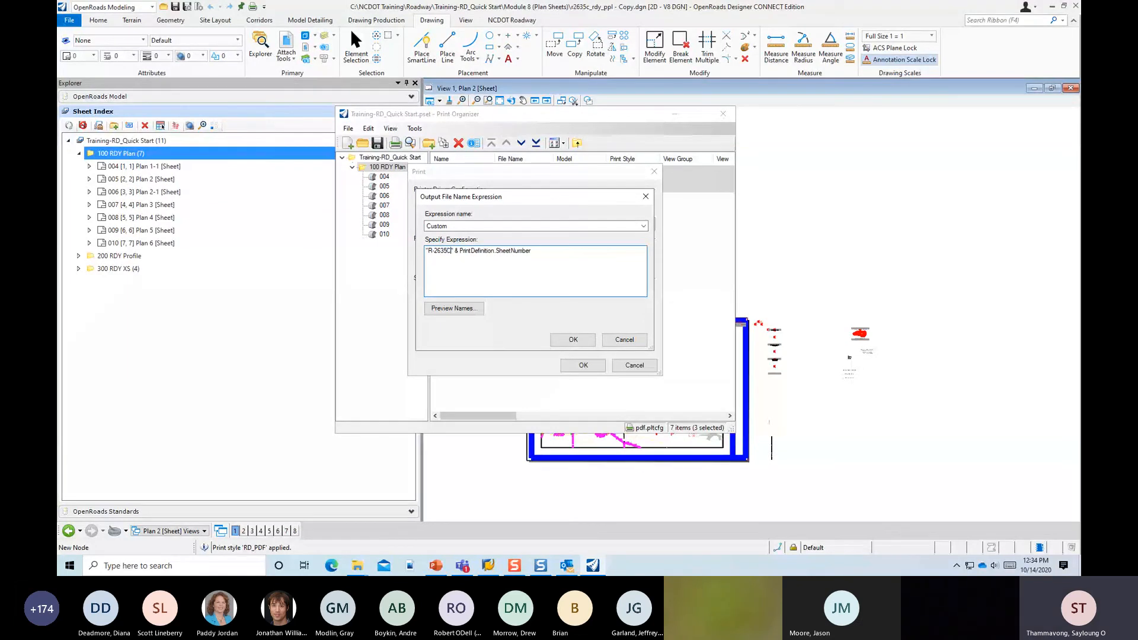
{"action": "type", "text": "_"}
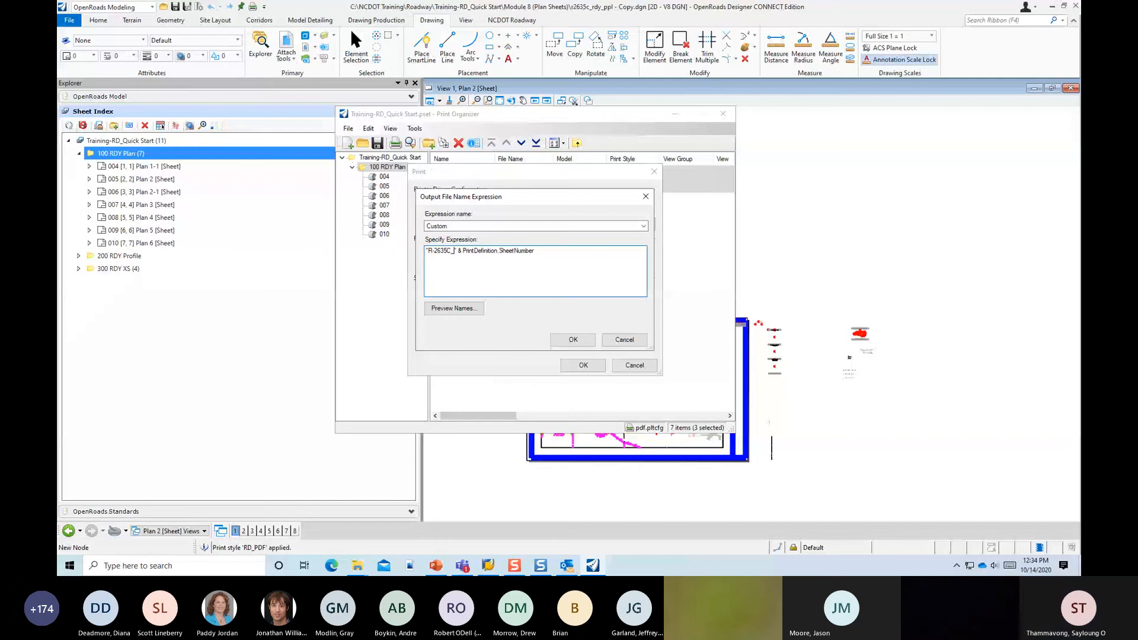
{"action": "type", "text": "RDY_PSL"}
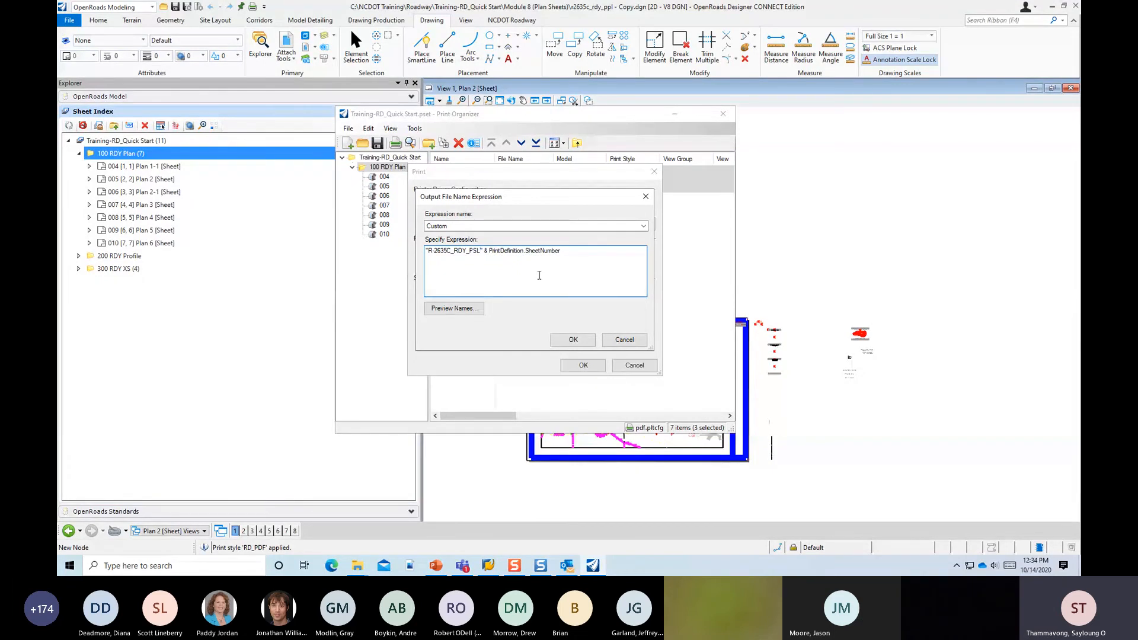
{"action": "type", "text": "_"}
Preview the full output file names for the selected print definitions and accept the custom expression.
{"action": "left_click", "coordinate": [478, 310]}
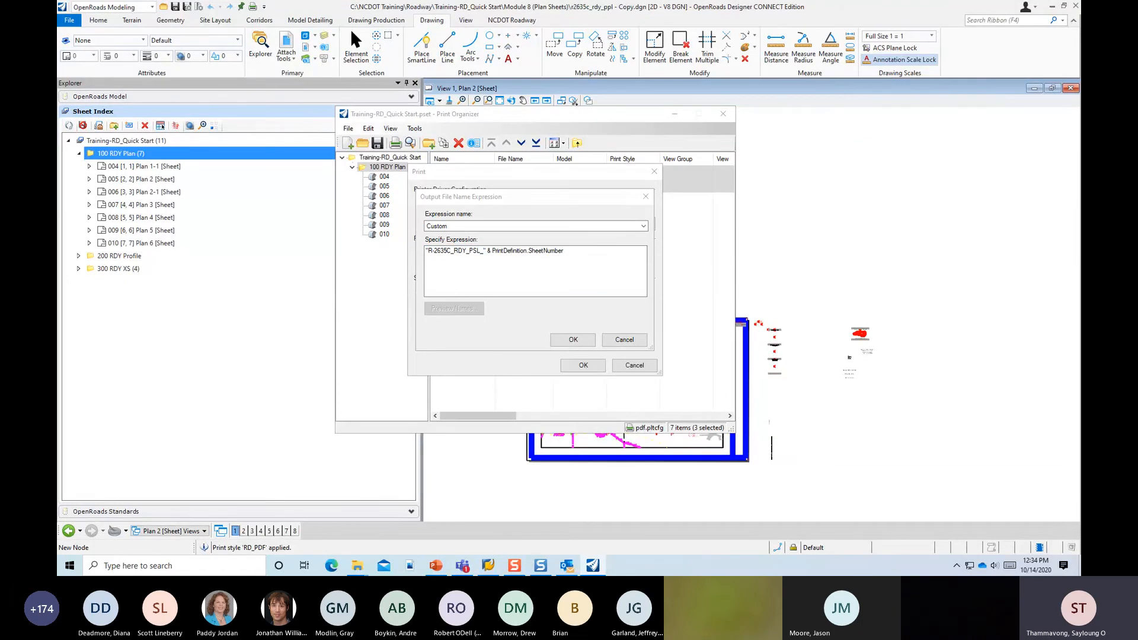
{"action": "left_click_drag", "start_coordinate": [879, 140], "coordinate": [619, 275]}
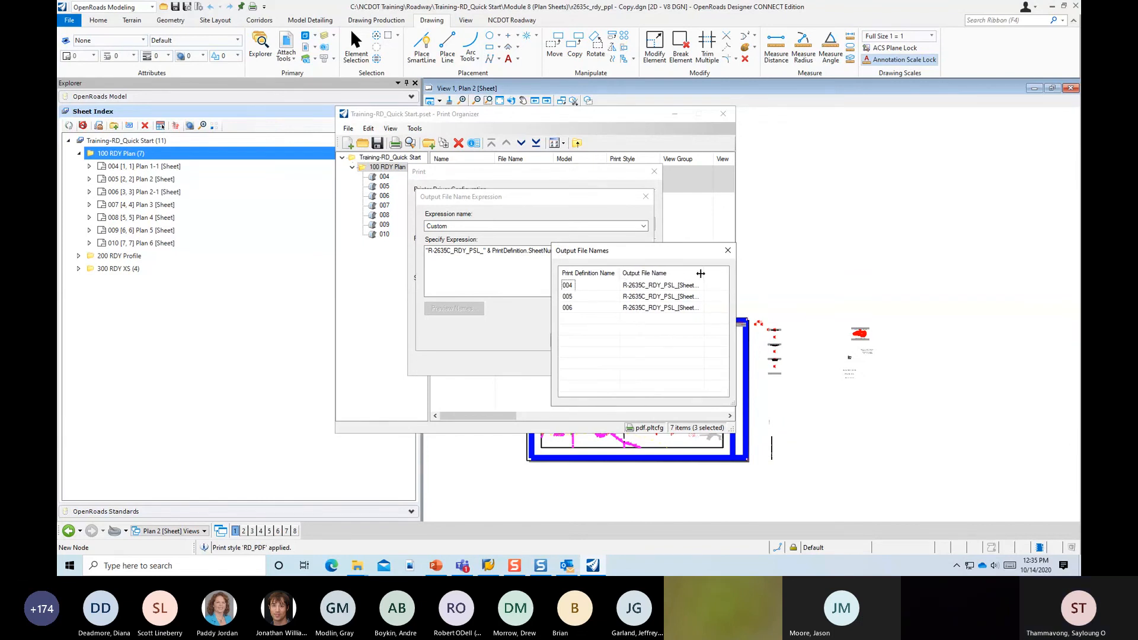
{"action": "left_click_drag", "start_coordinate": [702, 273], "coordinate": [752, 278]}
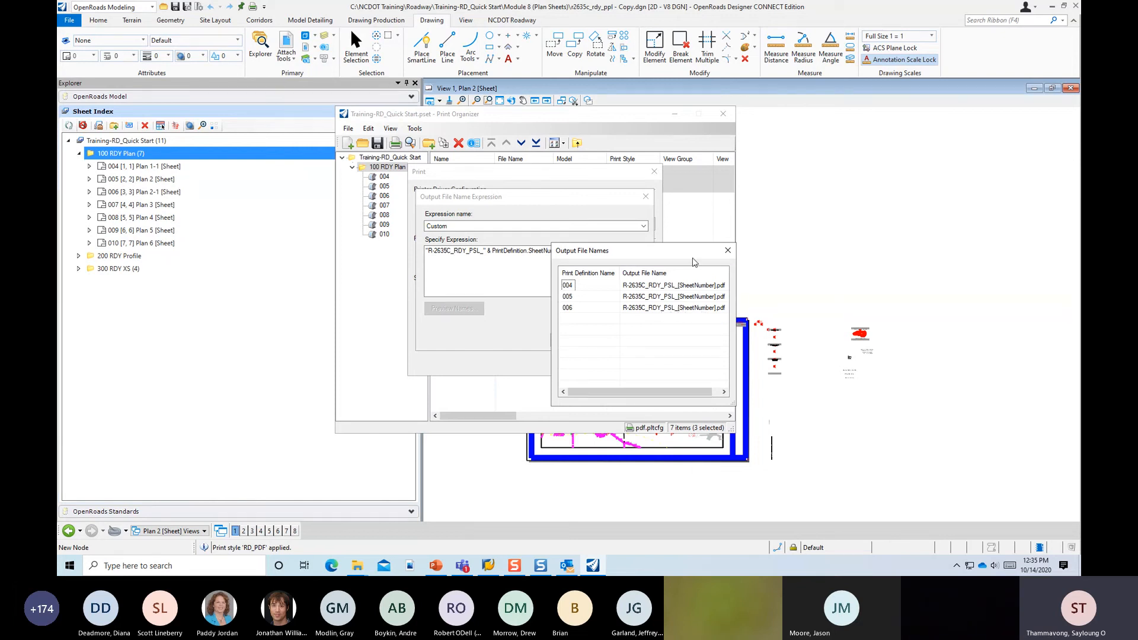
{"action": "left_click", "coordinate": [729, 250]}
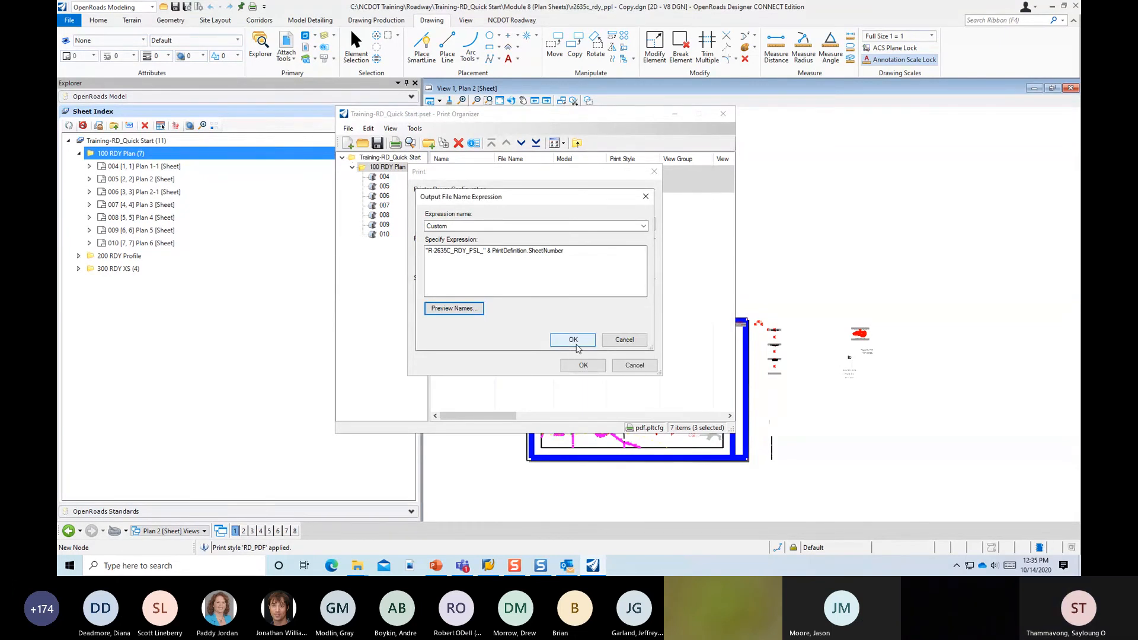
{"action": "left_click", "coordinate": [574, 340]}
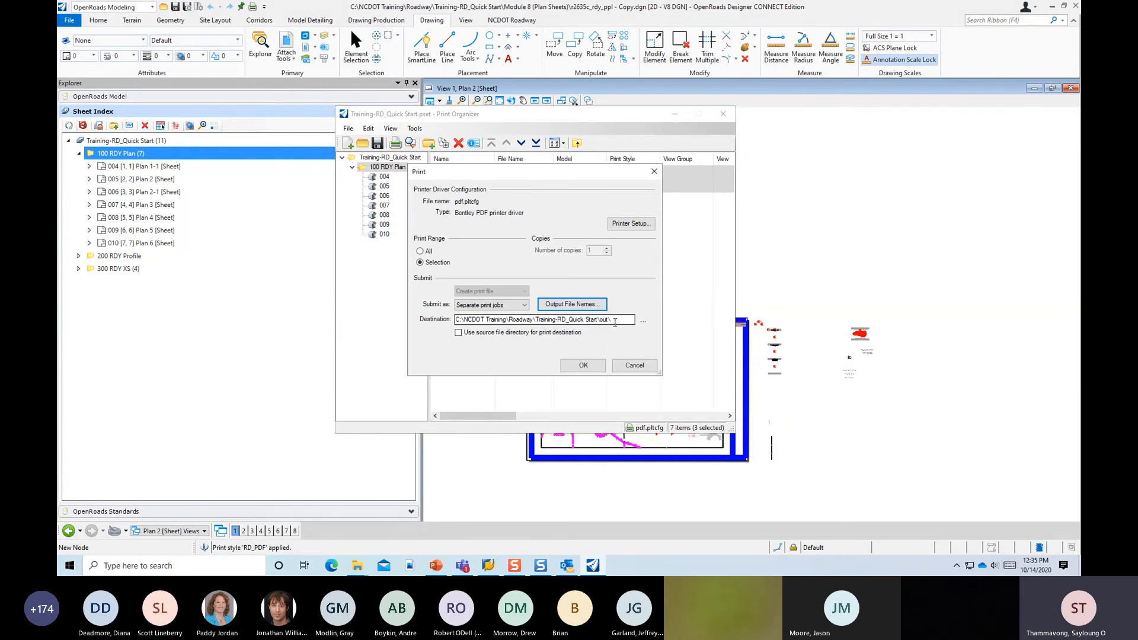
Switch to File Explorer and delete R-2635C_RDY_PLS_004.pdf and R-2635C_RDY_PLS_005.pdf from the Training-RD_Quick Start out folder.
{"action": "left_click", "coordinate": [363, 567]}
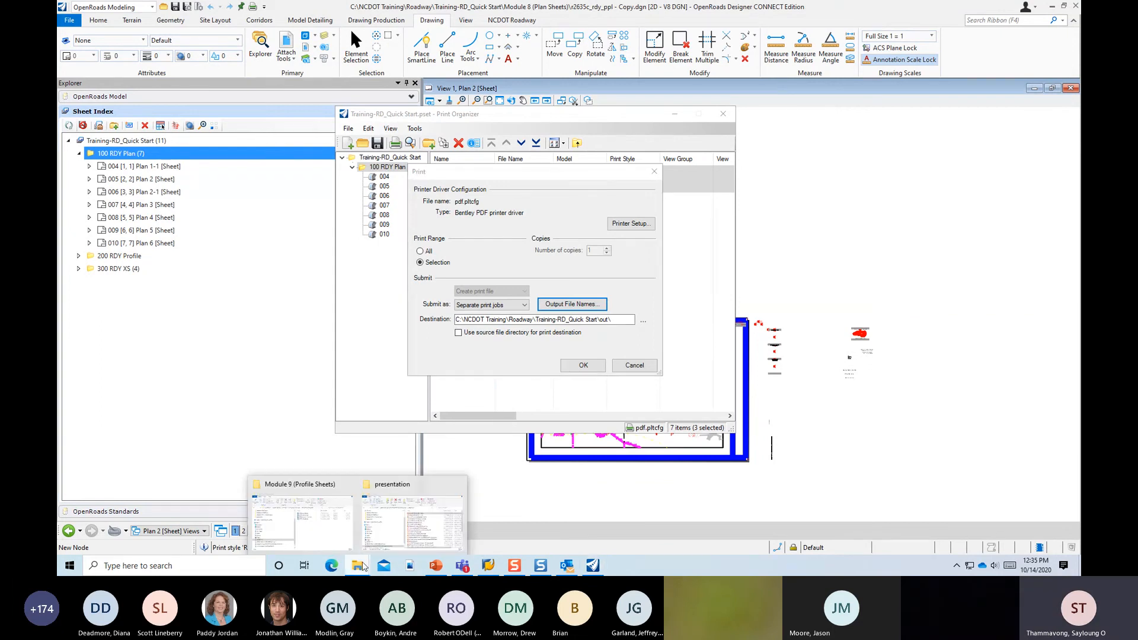
{"action": "mouse_move", "coordinate": [439, 540]}
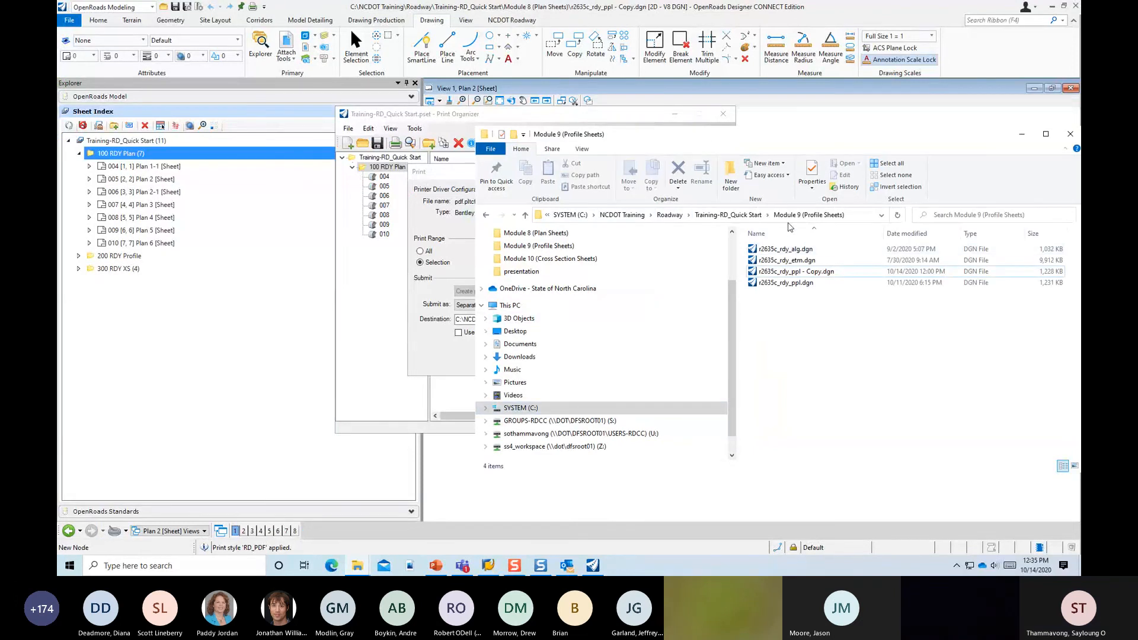
{"action": "left_click", "coordinate": [746, 220]}
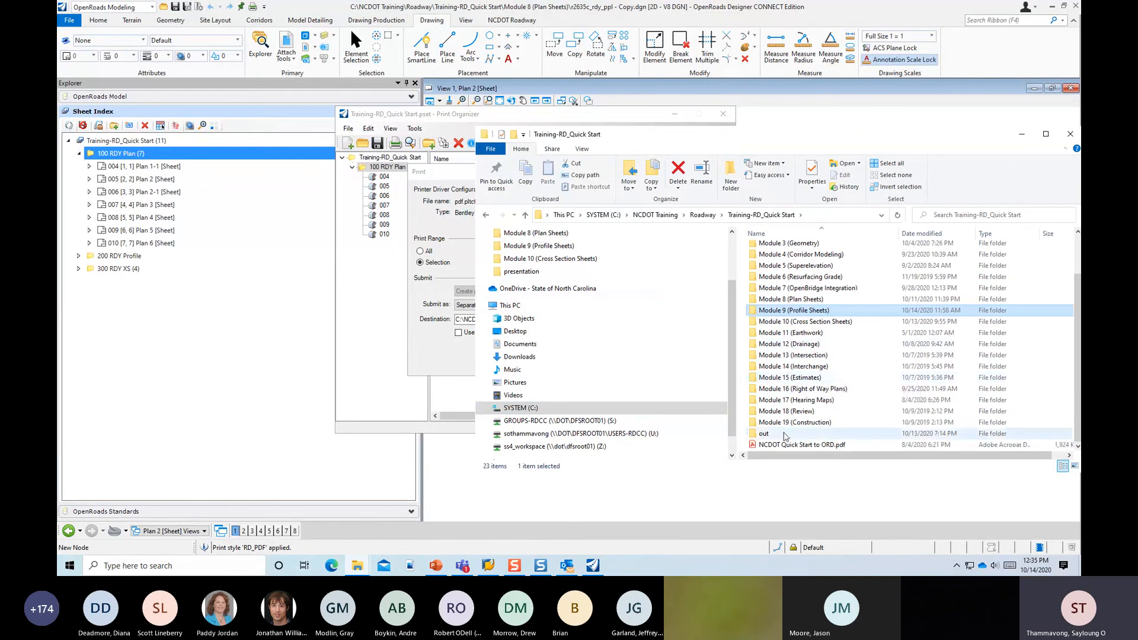
{"action": "double_click", "coordinate": [784, 436]}
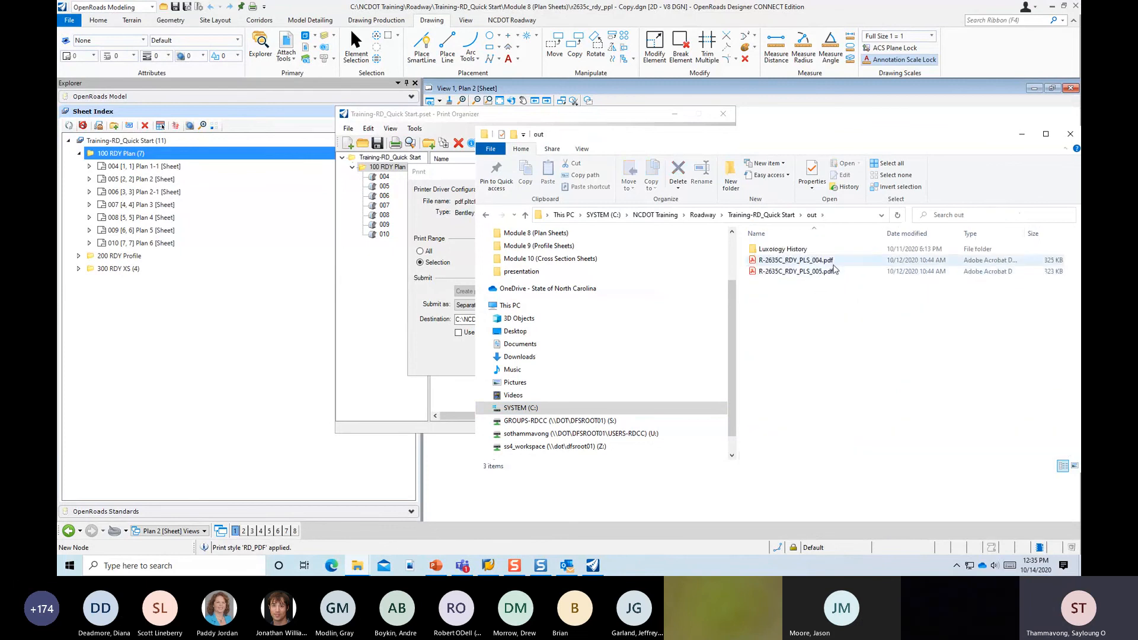
{"action": "left_click", "coordinate": [830, 261]}
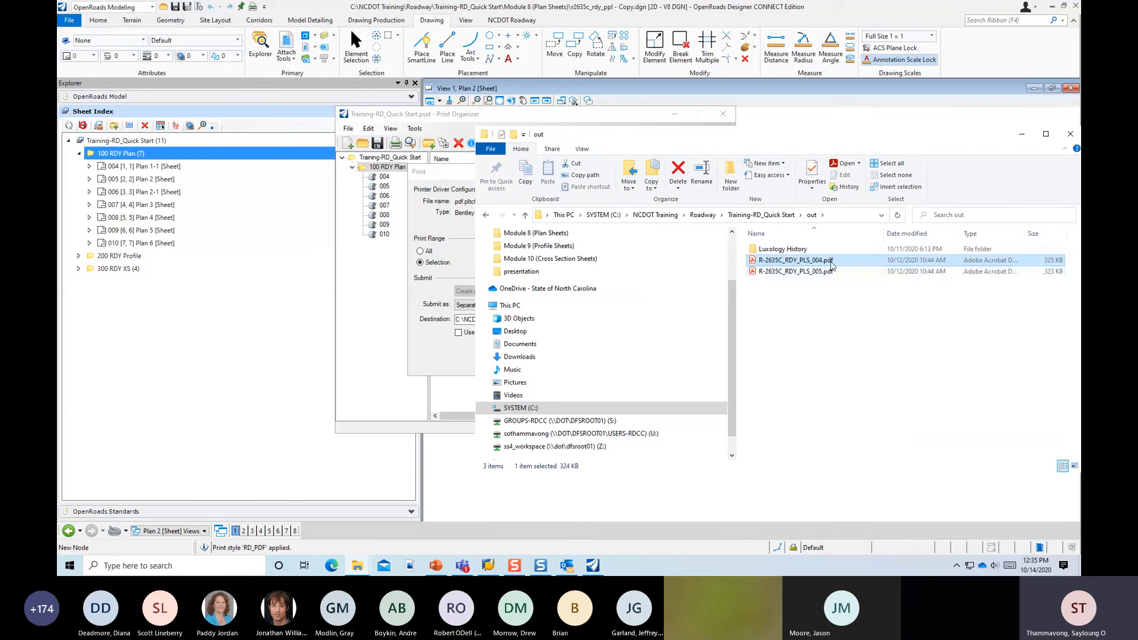
{"action": "left_click", "coordinate": [832, 271], "text": "shift"}
{"action": "right_click", "coordinate": [843, 269]}
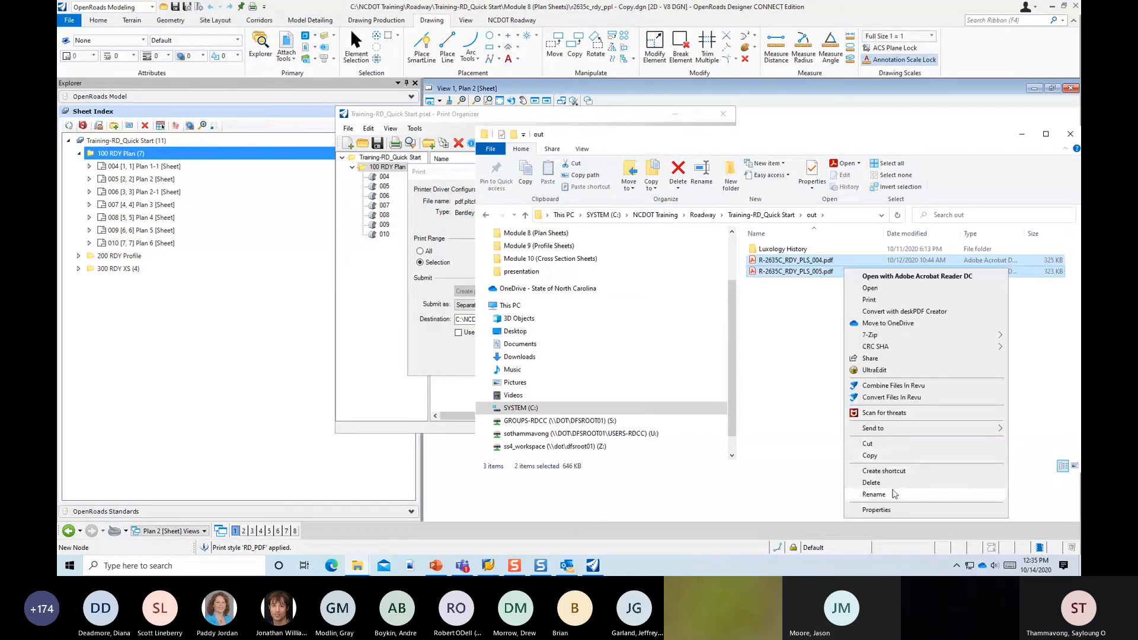
{"action": "left_click", "coordinate": [890, 483]}
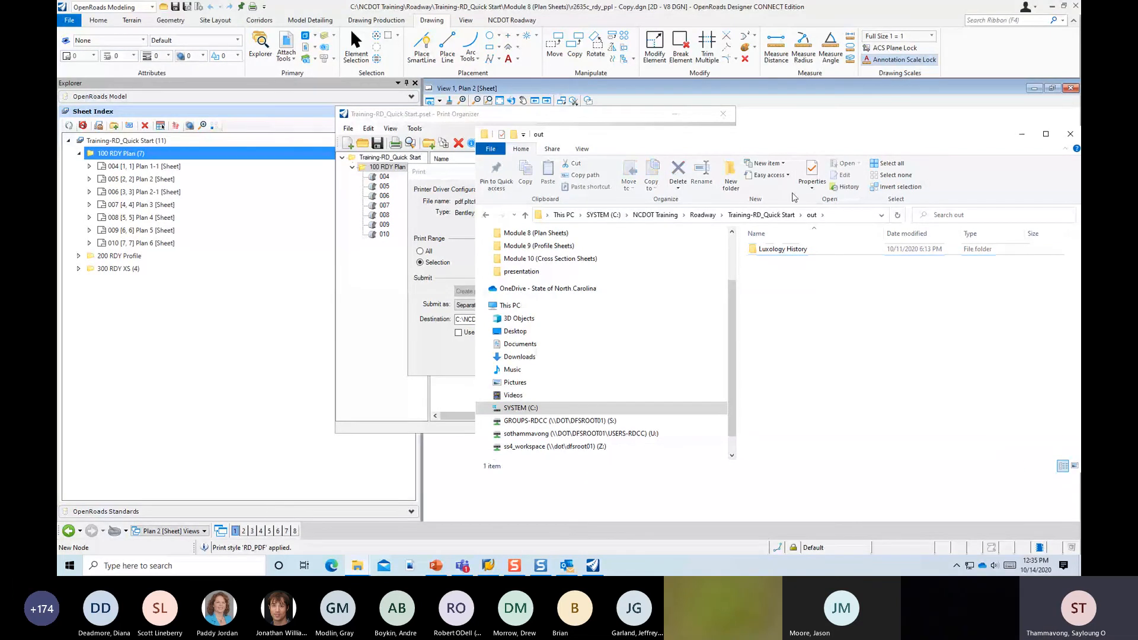
Print the selected definitions to separate PDF files from Print Organizer and return to the out folder in File Explorer.
{"action": "left_click", "coordinate": [619, 114]}
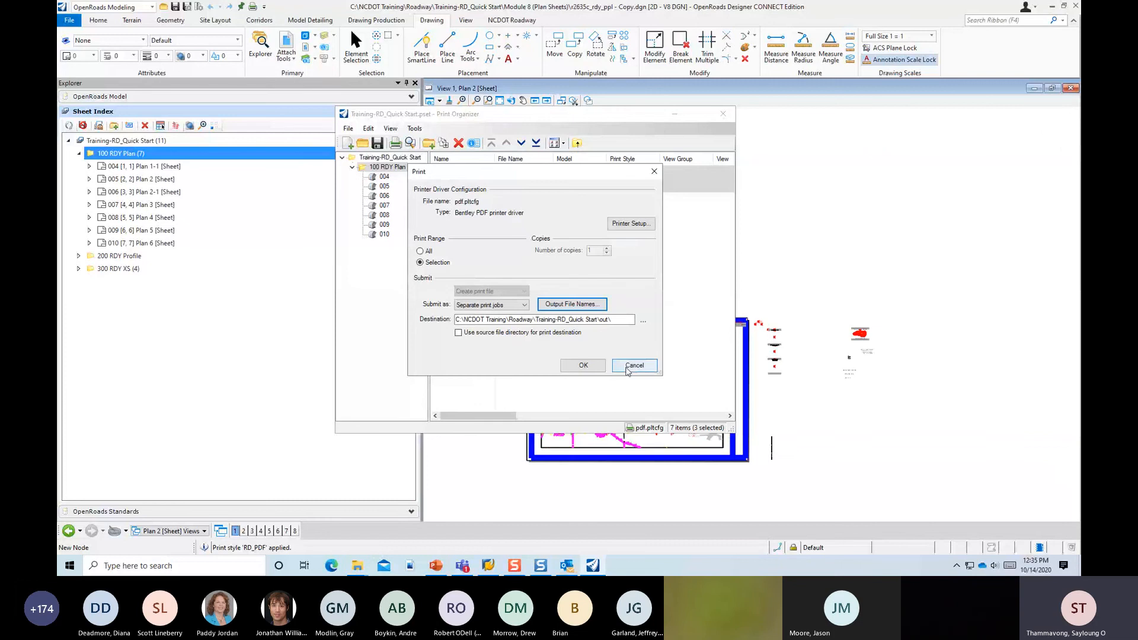
{"action": "left_click", "coordinate": [584, 365]}
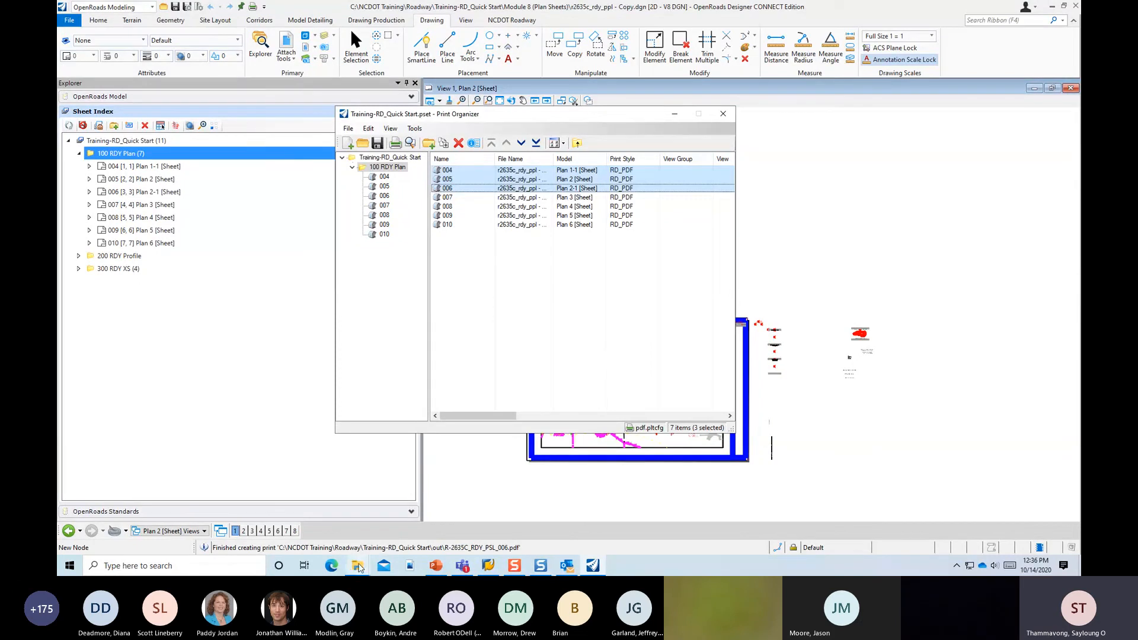
{"action": "left_click", "coordinate": [357, 566]}
{"action": "mouse_move", "coordinate": [422, 537]}
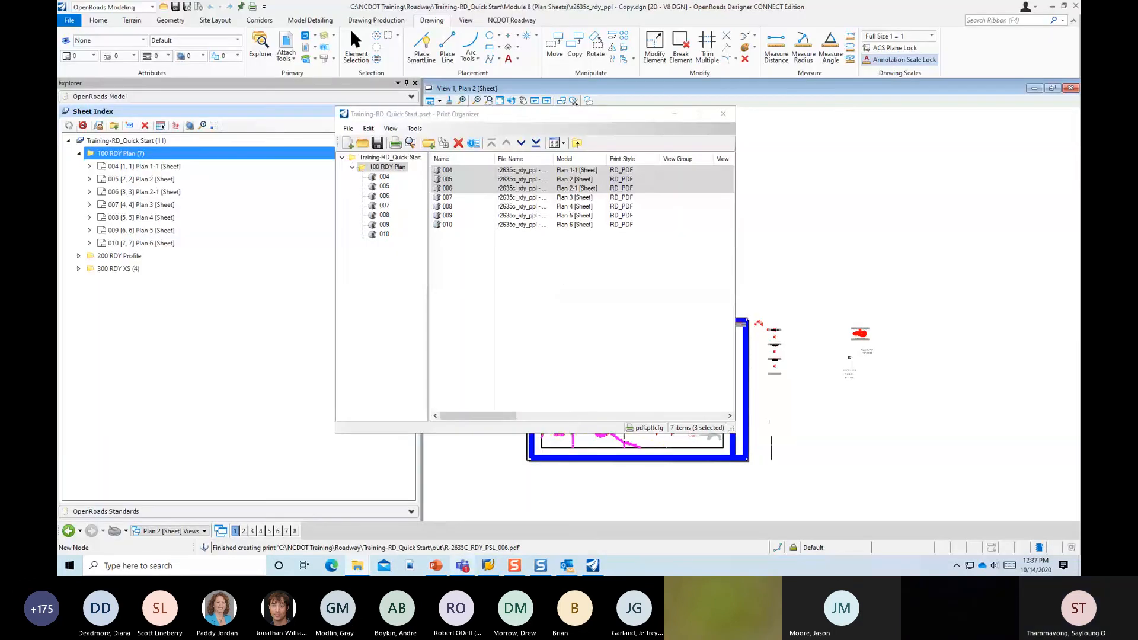
{"action": "mouse_move", "coordinate": [358, 570]}
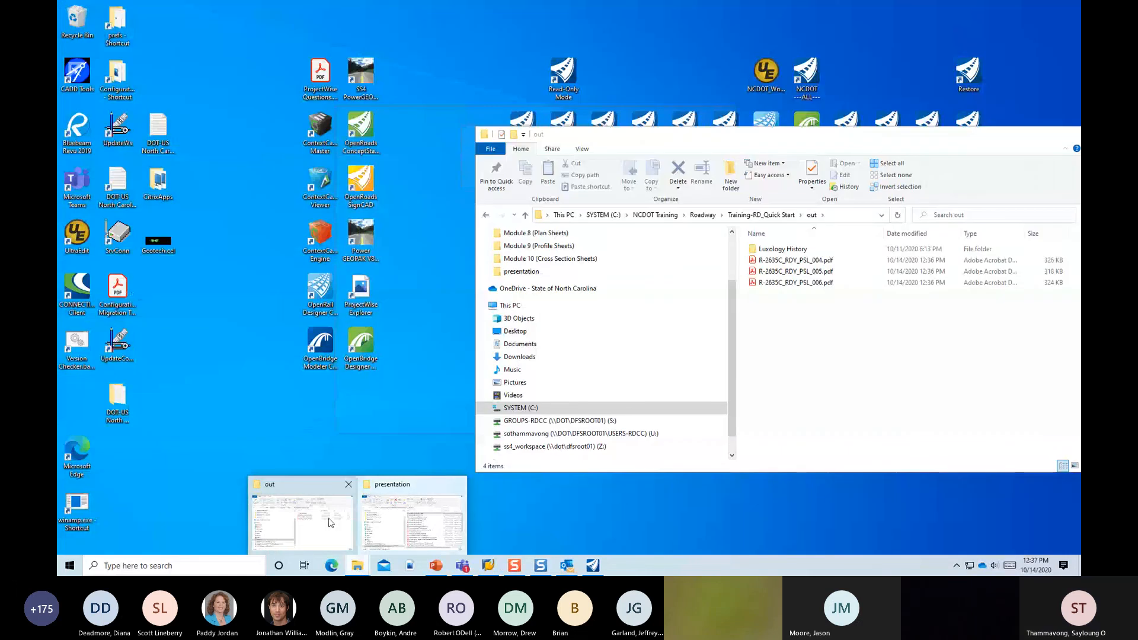
{"action": "left_click", "coordinate": [330, 522]}
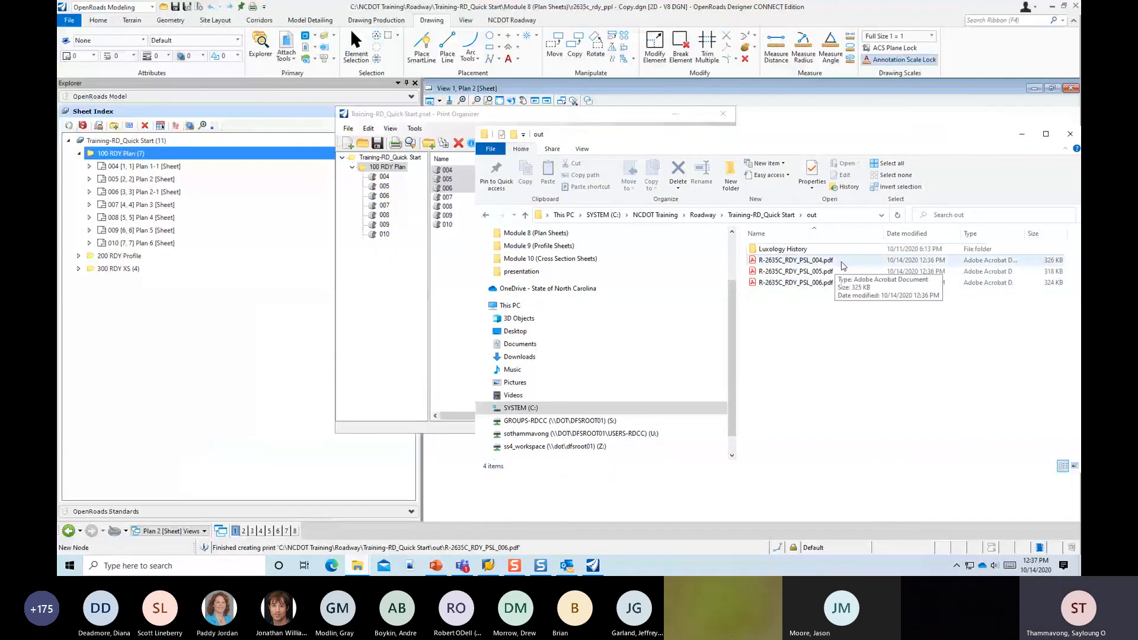
Open R-2635C_RDY_PSL_004.pdf, examine the plan sheet's linework, curve data and annotations up close, and close the PDF.
{"action": "double_click", "coordinate": [844, 261]}
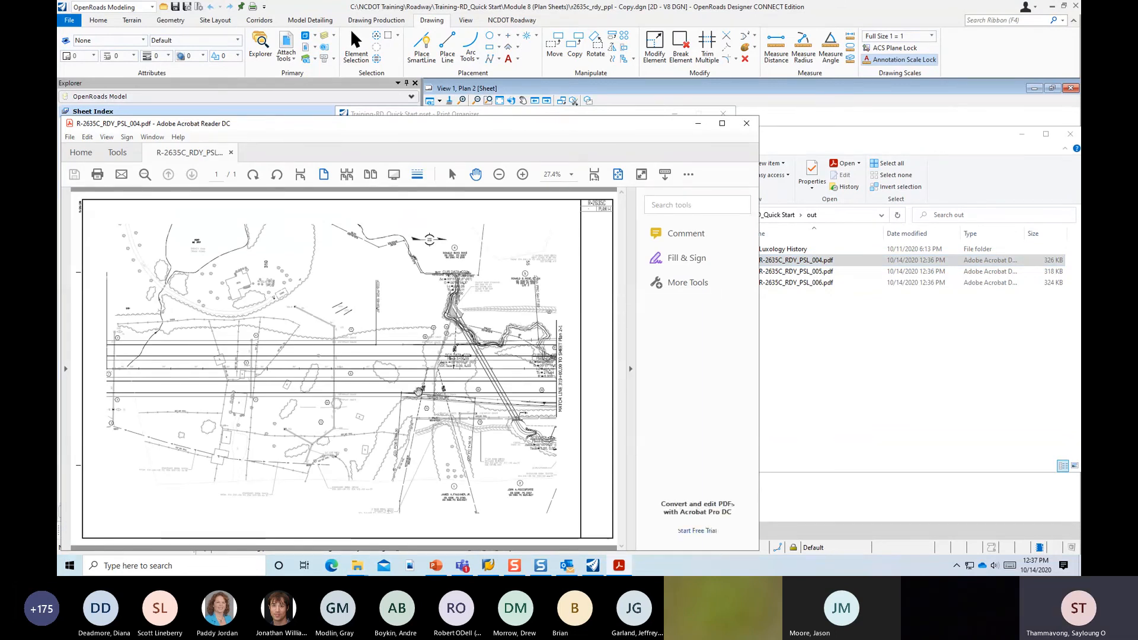
{"action": "right_click", "coordinate": [419, 391]}
{"action": "left_click", "coordinate": [390, 372]}
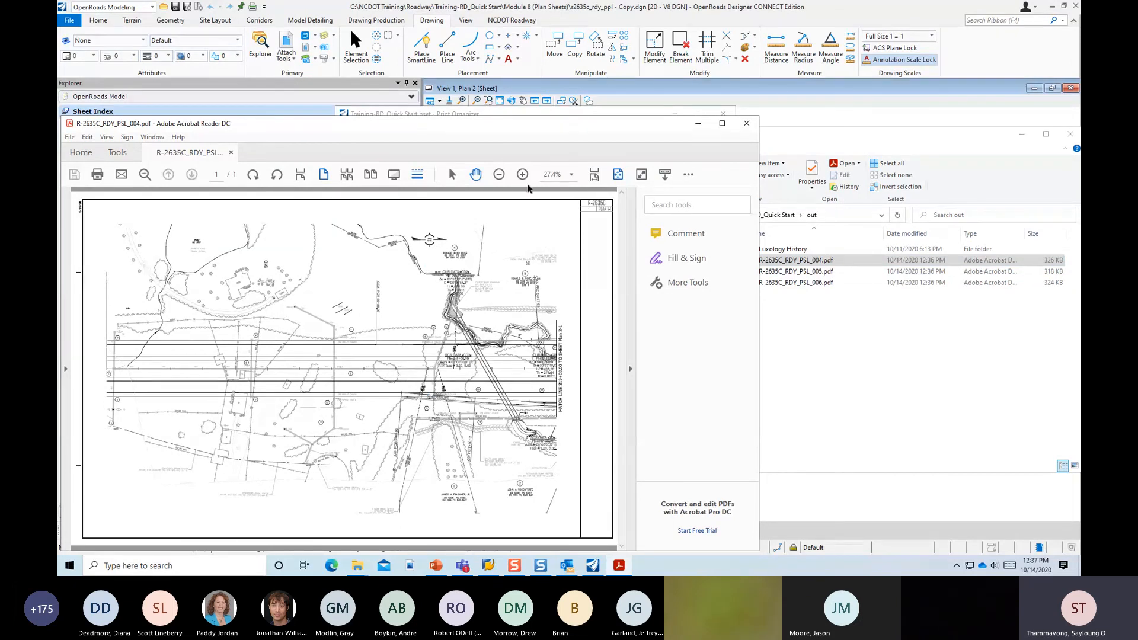
{"action": "left_click", "coordinate": [523, 175]}
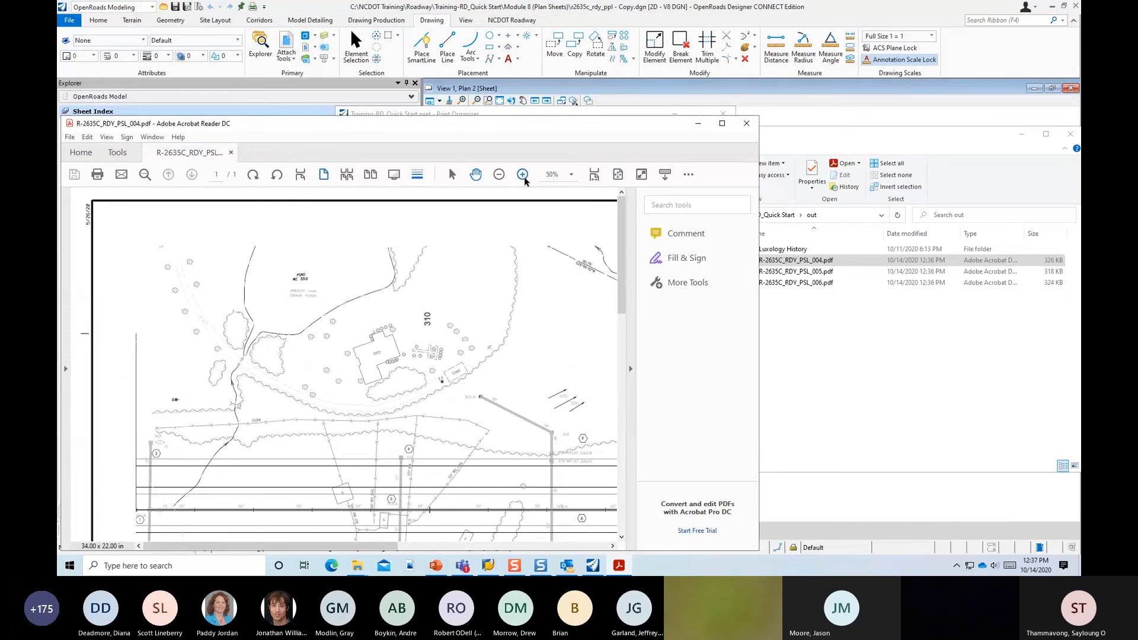
{"action": "left_click", "coordinate": [523, 174]}
{"action": "scroll", "coordinate": [508, 321], "scroll_direction": "down", "scroll_amount": 5}
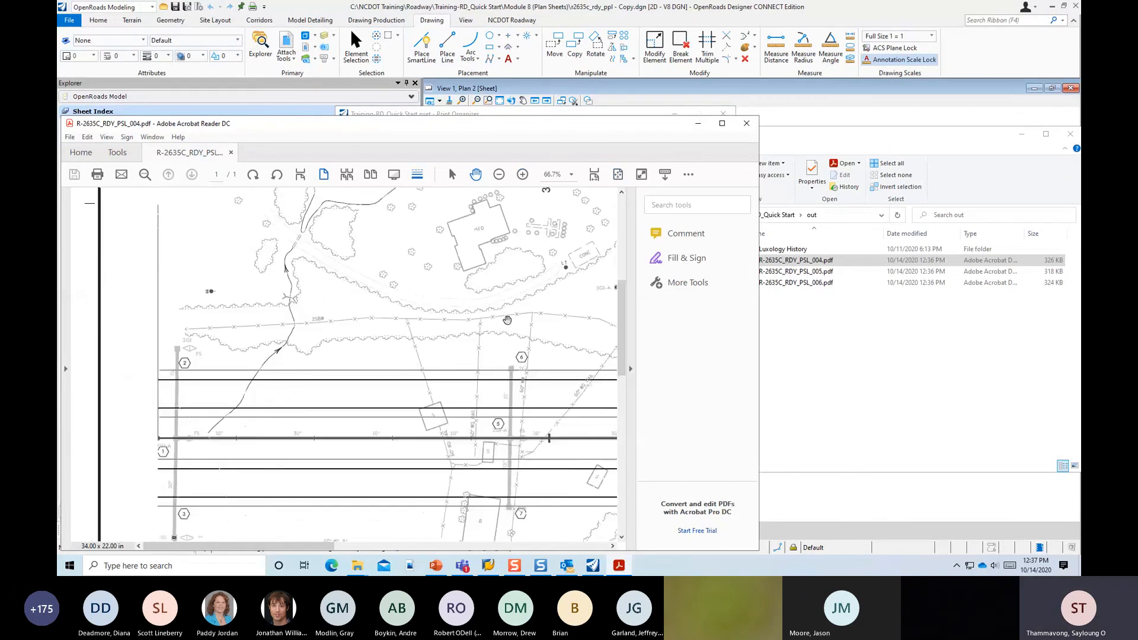
{"action": "scroll", "coordinate": [508, 320], "scroll_direction": "down", "scroll_amount": 2}
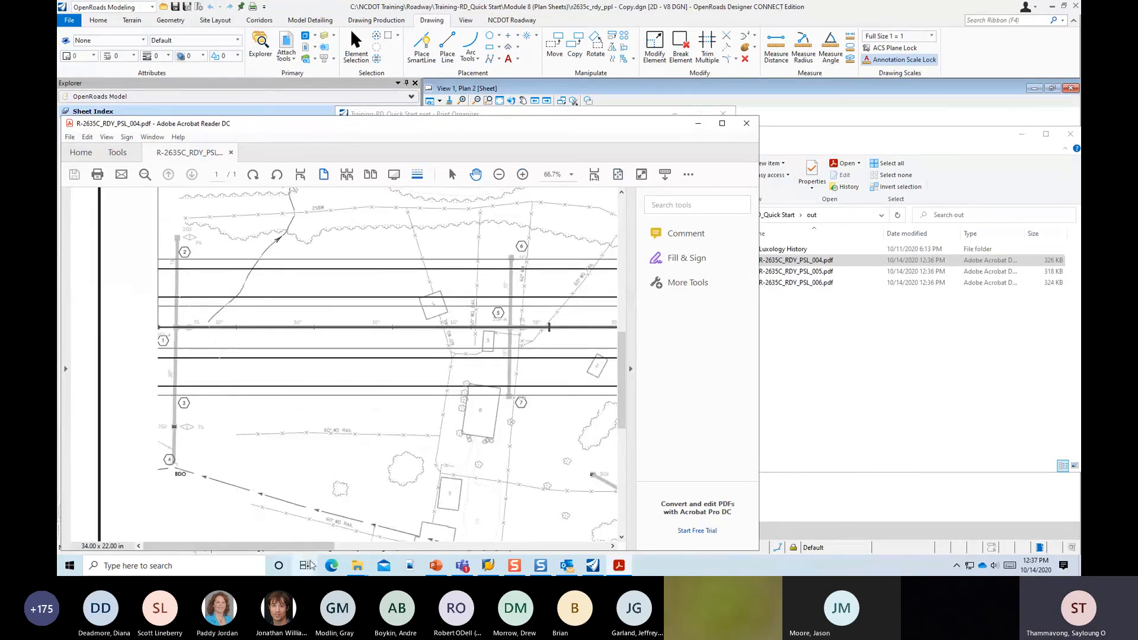
{"action": "mouse_move", "coordinate": [312, 549]}
{"action": "left_mouse_down"}
{"action": "mouse_move", "coordinate": [550, 569]}
{"action": "mouse_move", "coordinate": [451, 562]}
{"action": "left_mouse_up"}
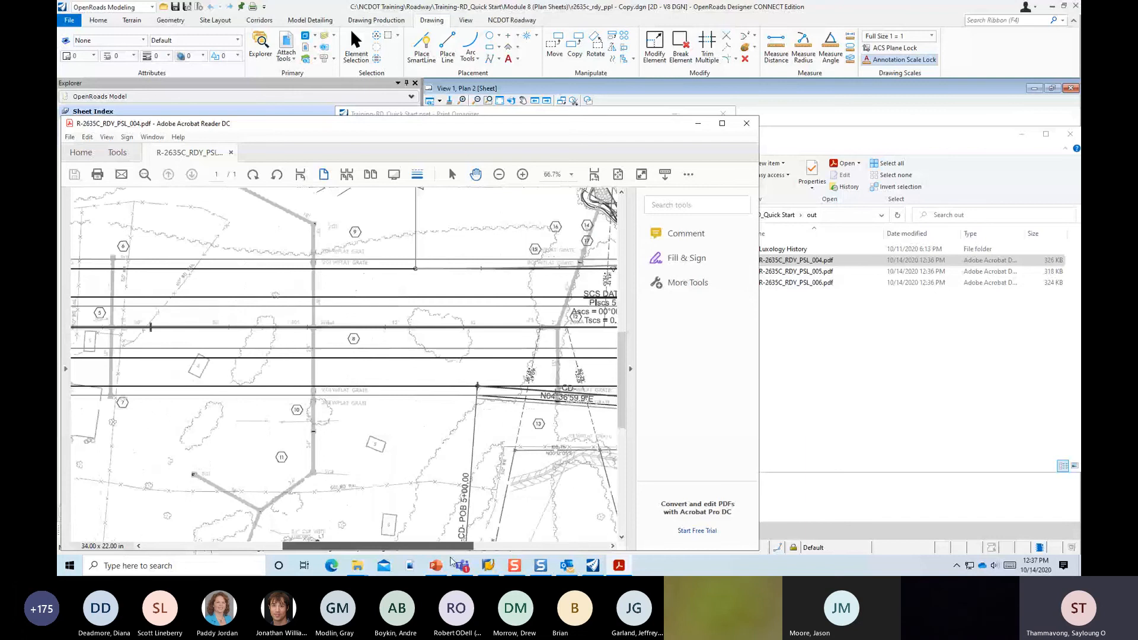
{"action": "left_click_drag", "start_coordinate": [452, 562], "coordinate": [502, 561]}
{"action": "scroll", "coordinate": [463, 342], "scroll_direction": "up", "scroll_amount": 8}
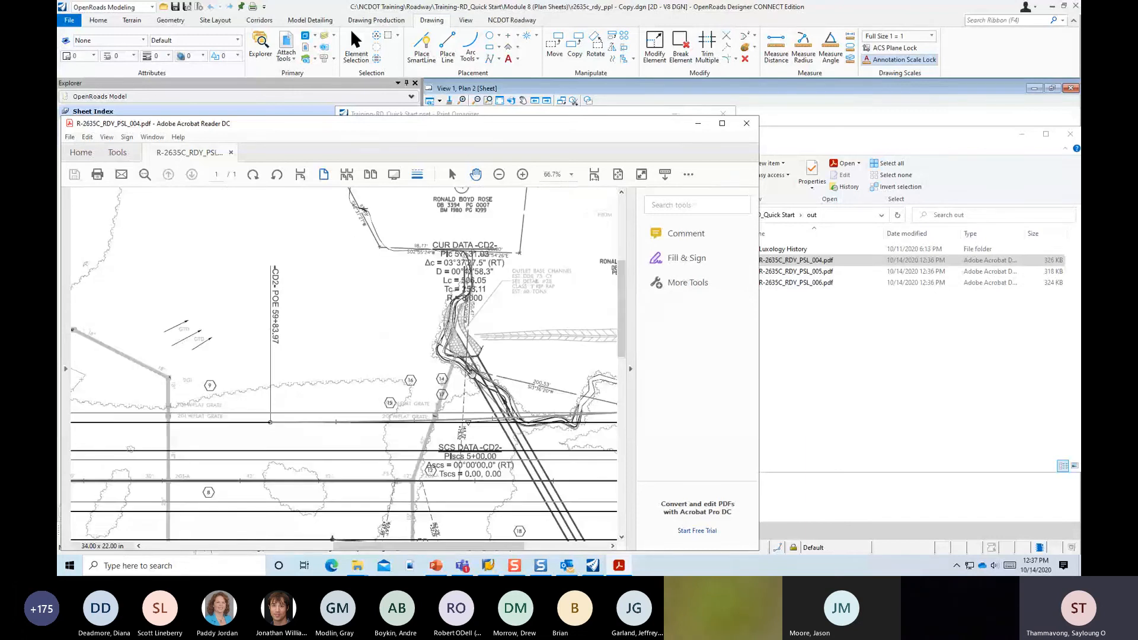
{"action": "scroll", "coordinate": [345, 274], "scroll_direction": "up", "scroll_amount": 1}
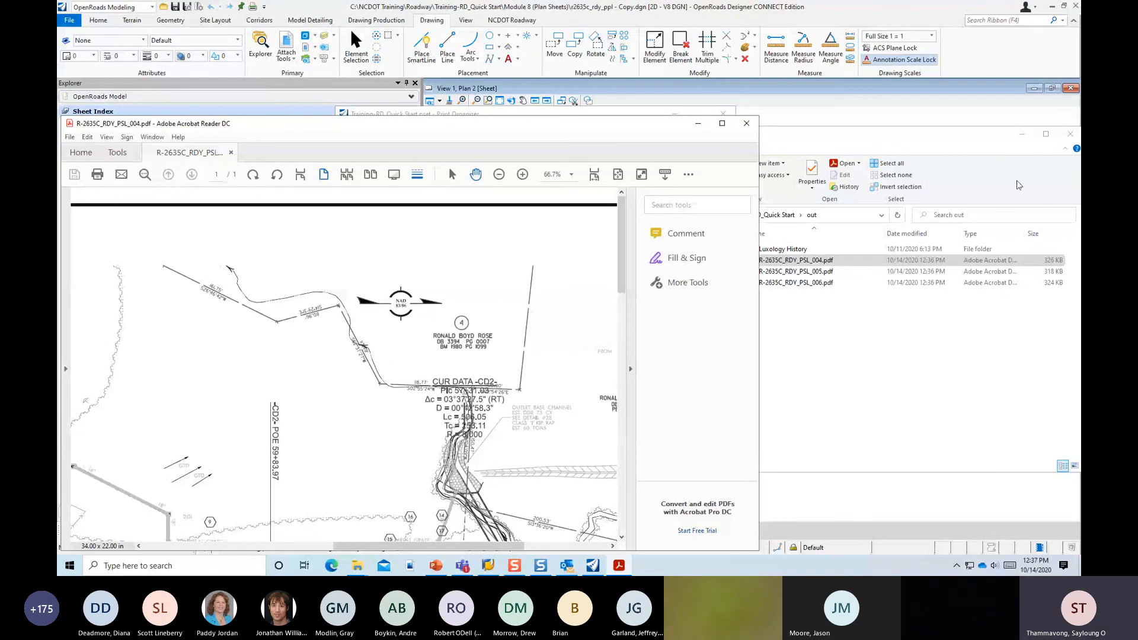
{"action": "key", "text": "ctrl+q"}
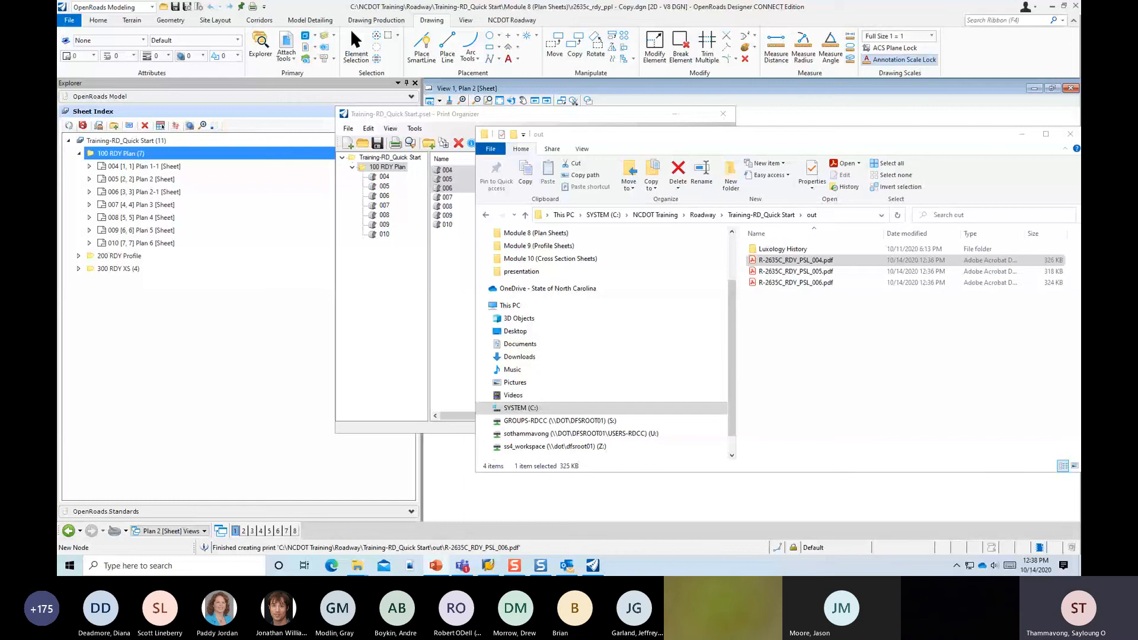
Switch to the PowerPoint presentation, maximize its window and show the Dynamic Title Block slide.
{"action": "left_click_drag", "start_coordinate": [556, 177], "coordinate": [571, 146]}
{"action": "left_click", "coordinate": [909, 133]}
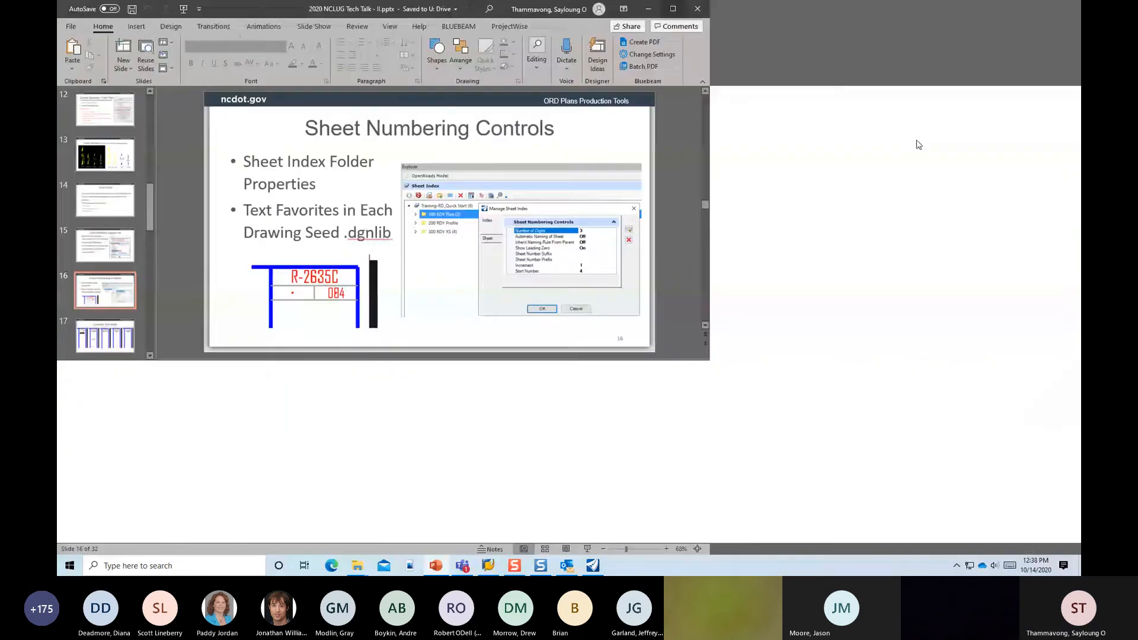
{"action": "scroll", "coordinate": [741, 363], "scroll_direction": "down", "scroll_amount": 1}
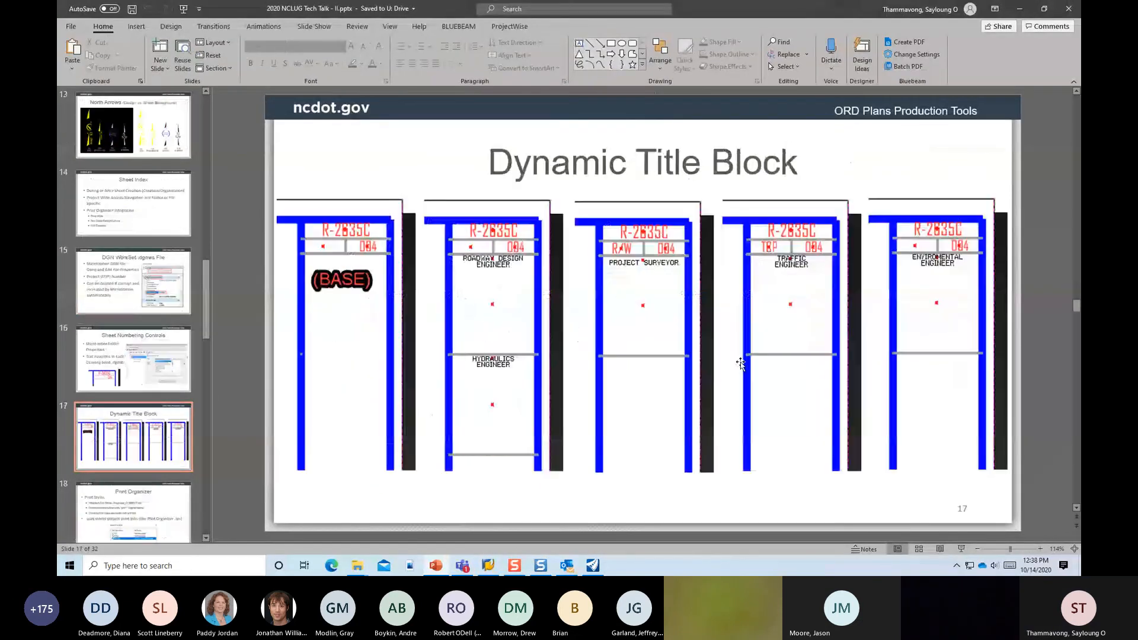